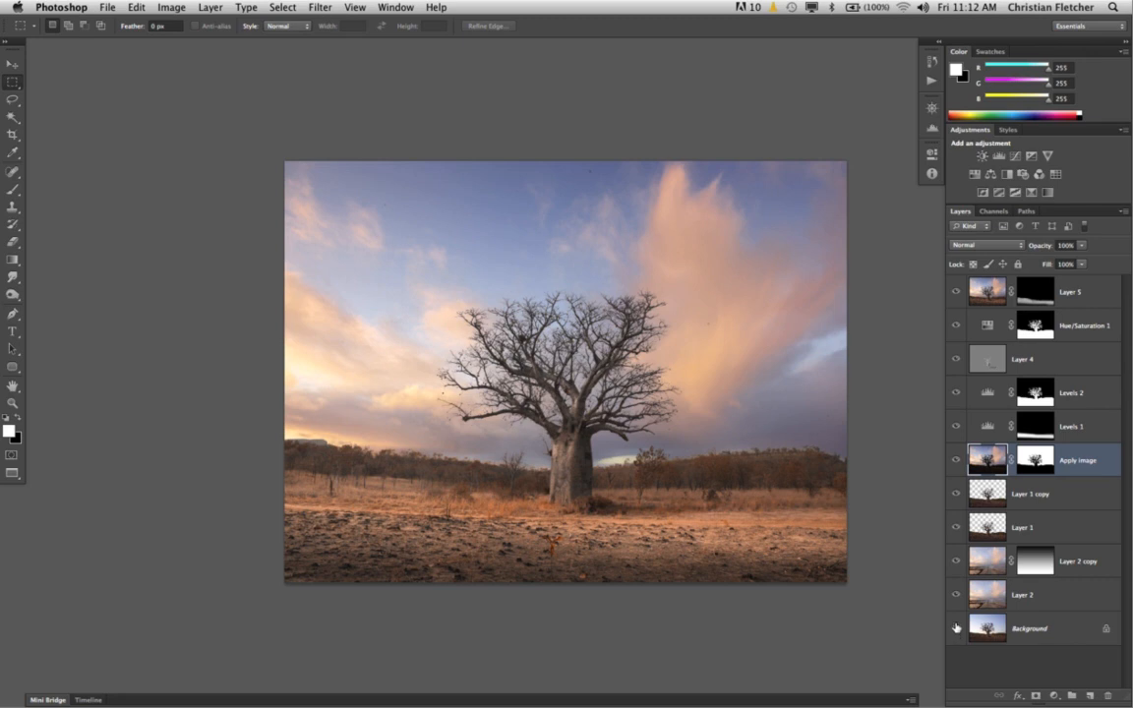
- Compare the finished Boab Butchery composite with its original by toggling all layers above the Background
{"action": "left_click", "coordinate": [955, 627], "text": "alt"}
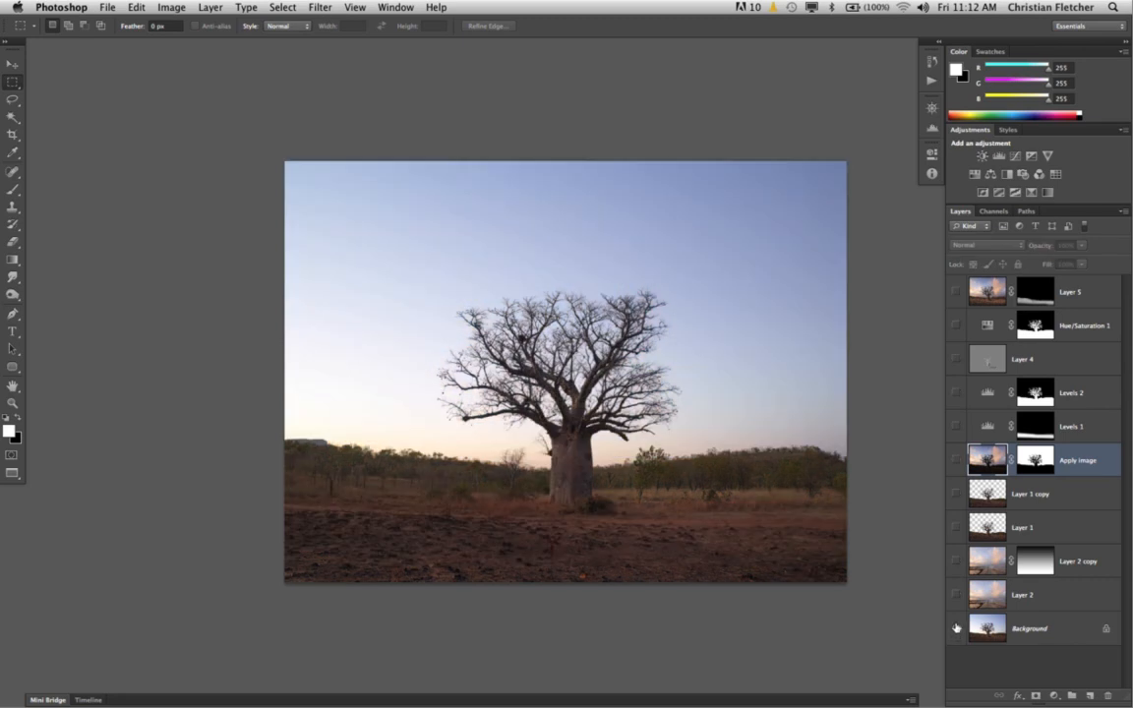
{"action": "left_click", "coordinate": [955, 627], "text": "alt"}
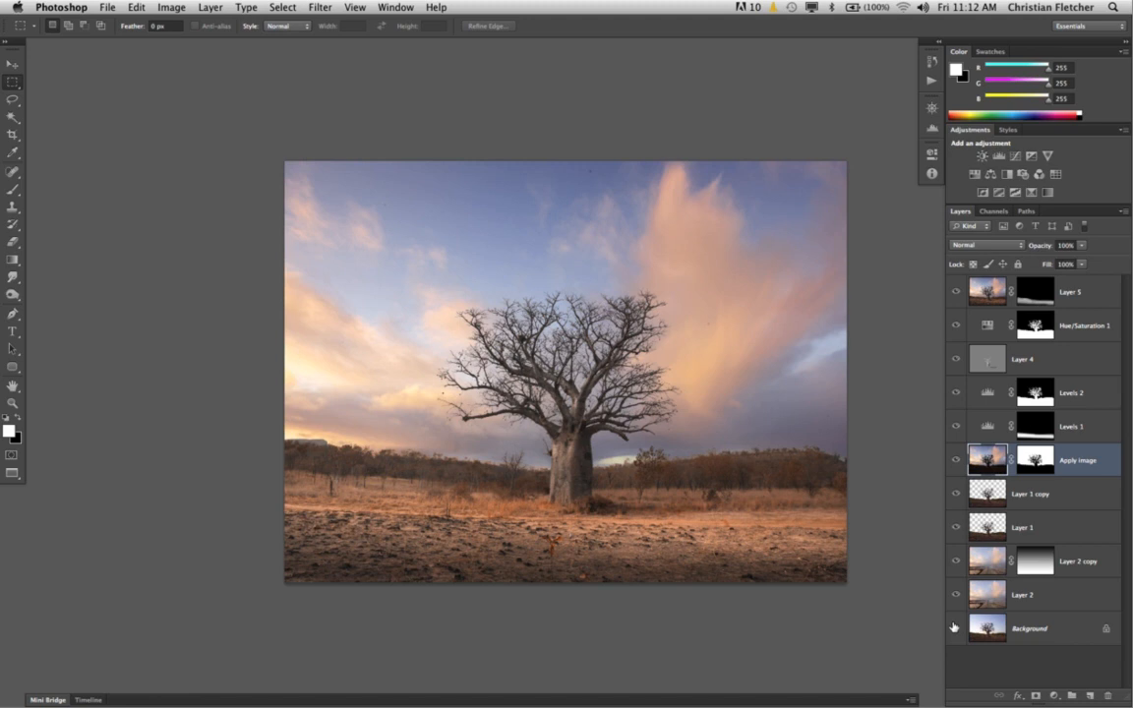
{"action": "left_click", "coordinate": [955, 628], "text": "alt"}
{"action": "left_click", "coordinate": [955, 626], "text": "alt"}
{"action": "left_click", "coordinate": [953, 626], "text": "alt"}
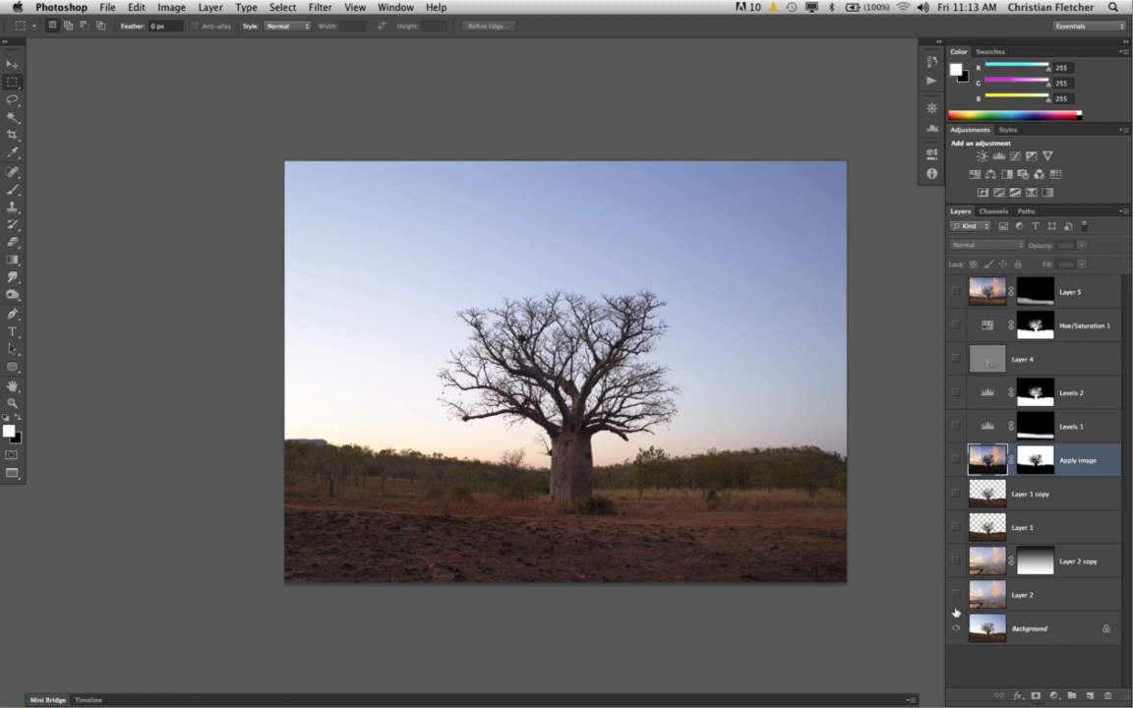
- Close the finished composite without saving and go to the "all RAW images" folder in Finder
{"action": "key", "text": "super+w"}
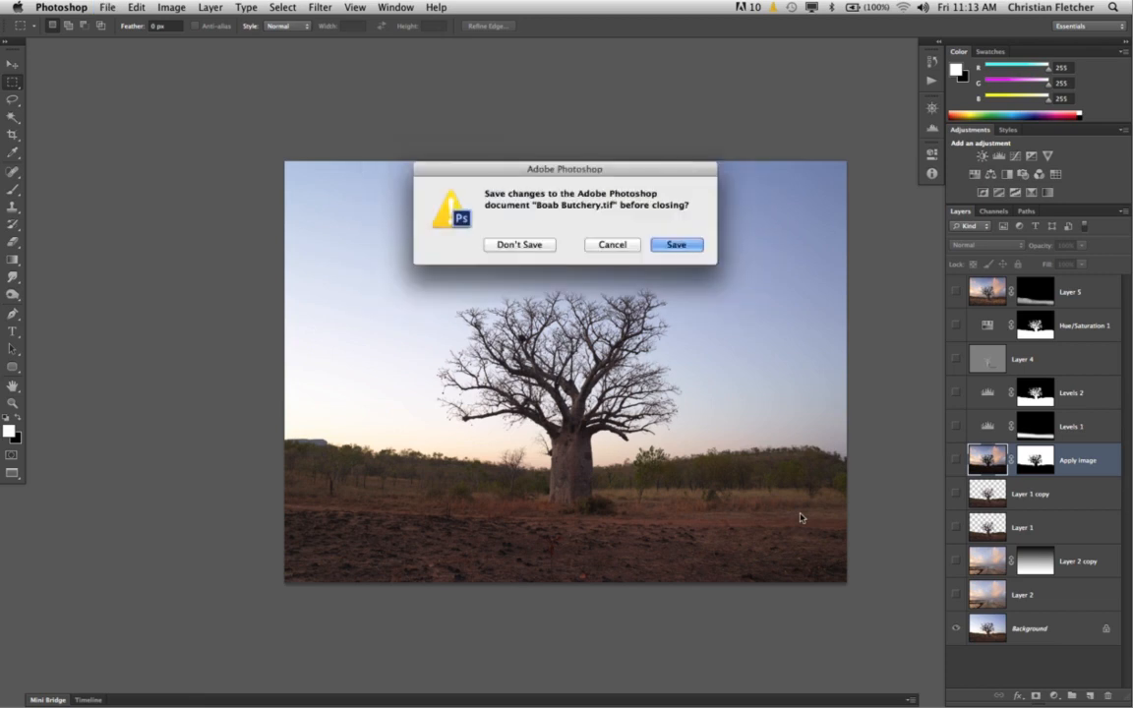
{"action": "key", "text": "super+d"}
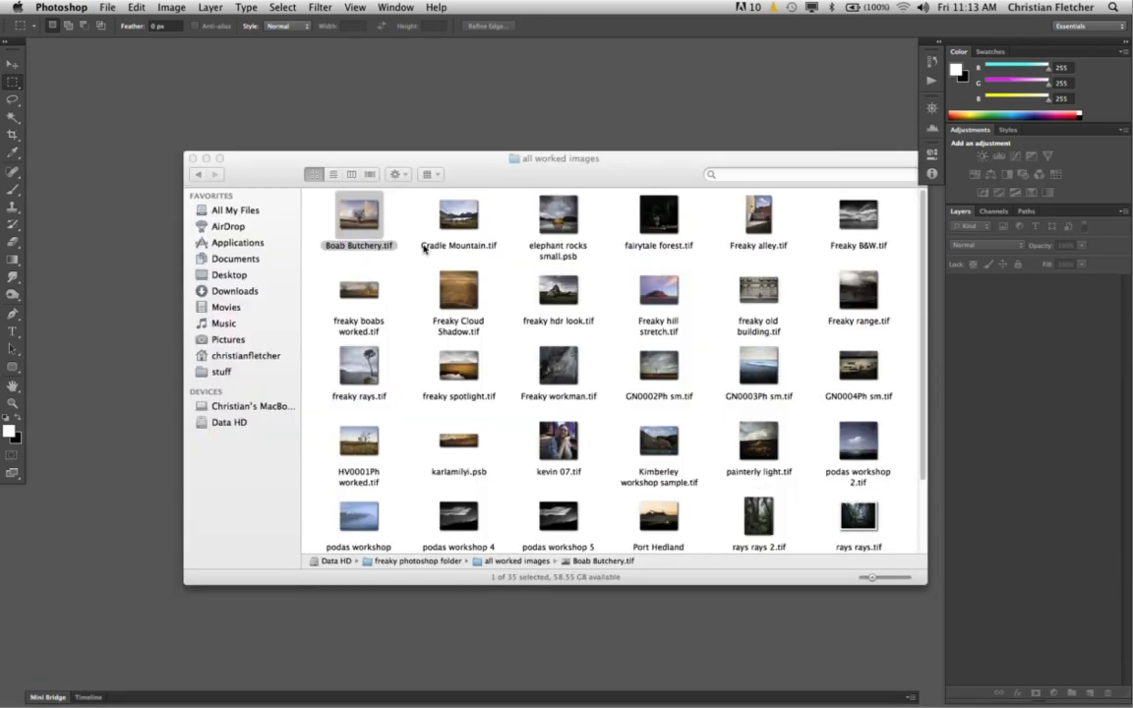
{"action": "left_click", "coordinate": [364, 244]}
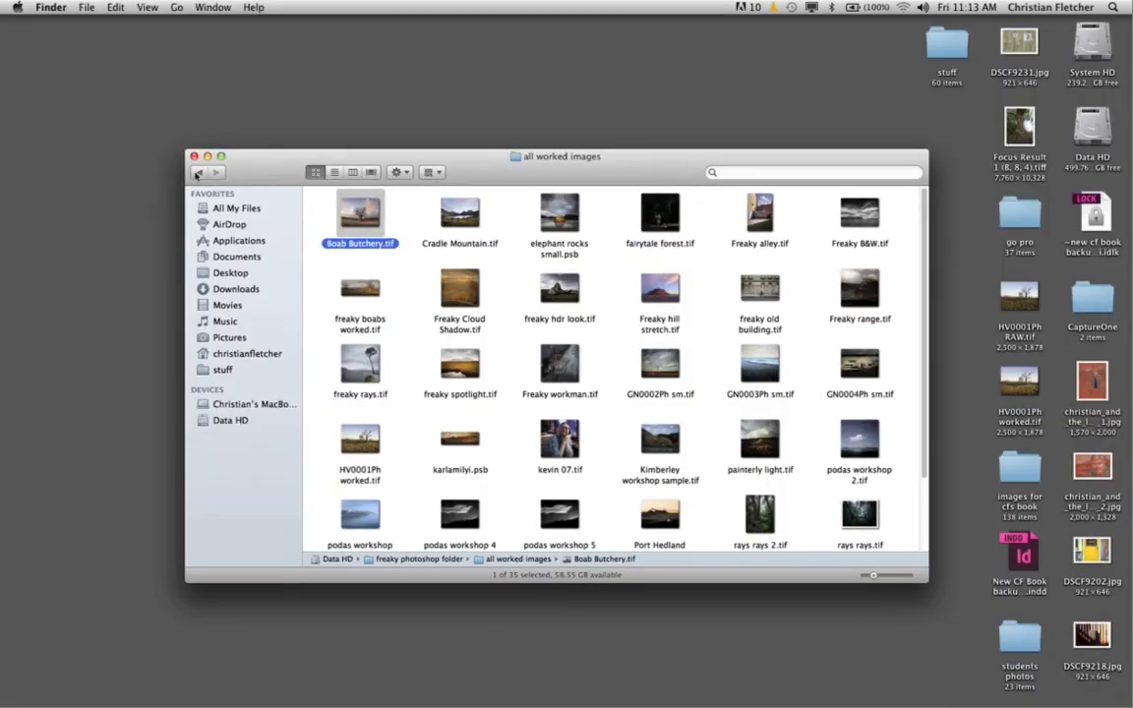
{"action": "left_click", "coordinate": [196, 173]}
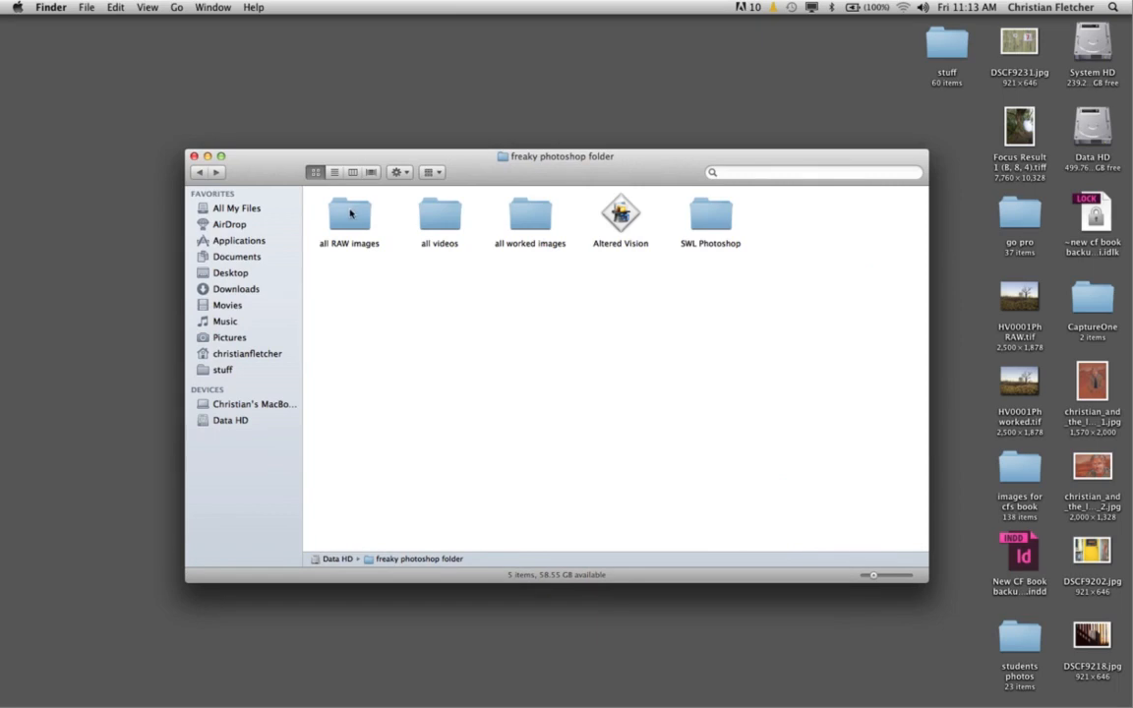
{"action": "double_click", "coordinate": [349, 213]}
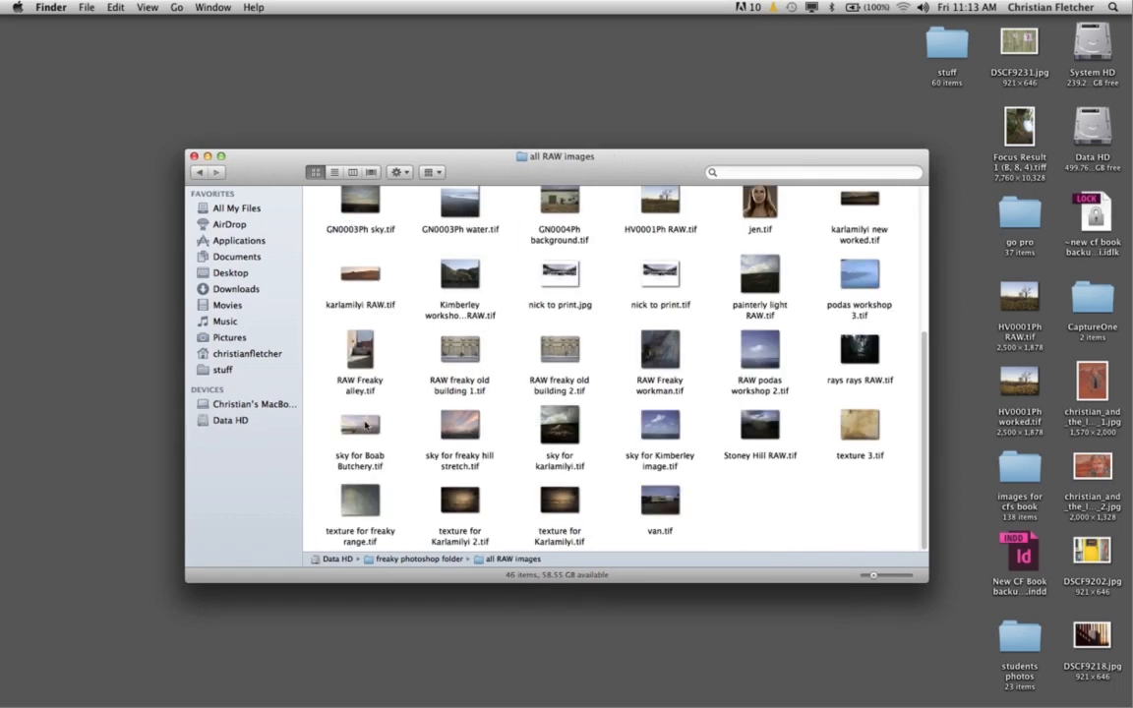
- Open "sky for Boab Butchery.tif" and "Boab Butchery RAW.tif" in Photoshop
{"action": "double_click", "coordinate": [360, 424]}
{"action": "left_click", "coordinate": [878, 380]}
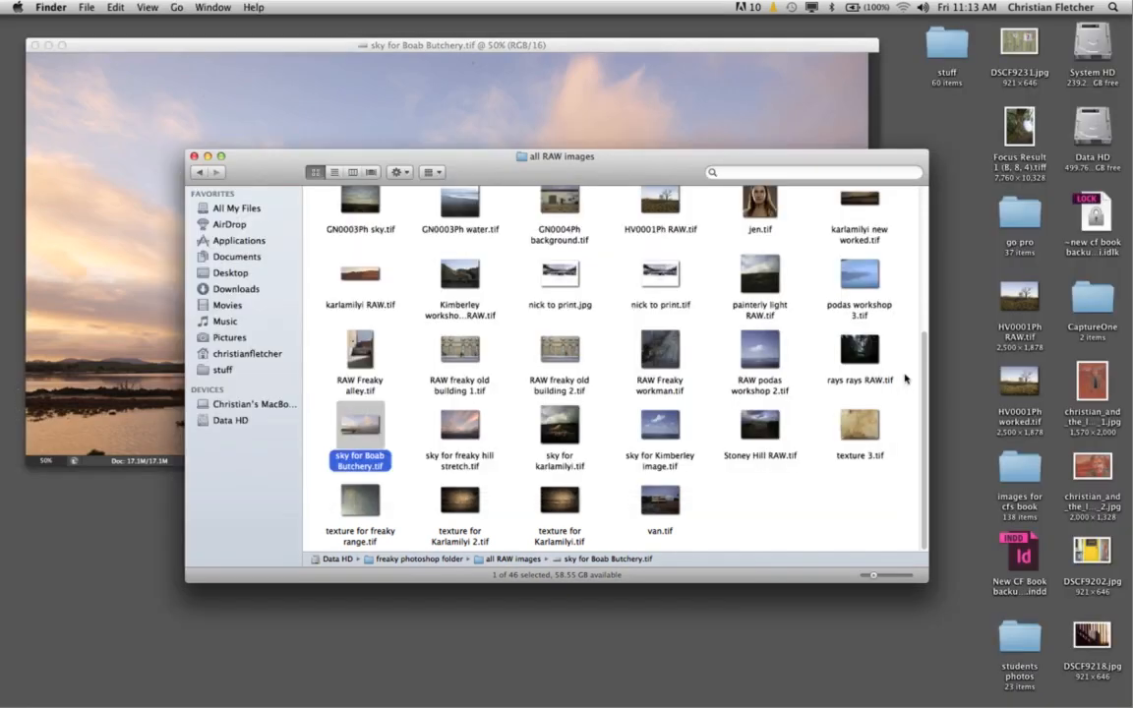
{"action": "scroll", "coordinate": [705, 204], "scroll_direction": "up", "scroll_amount": 10}
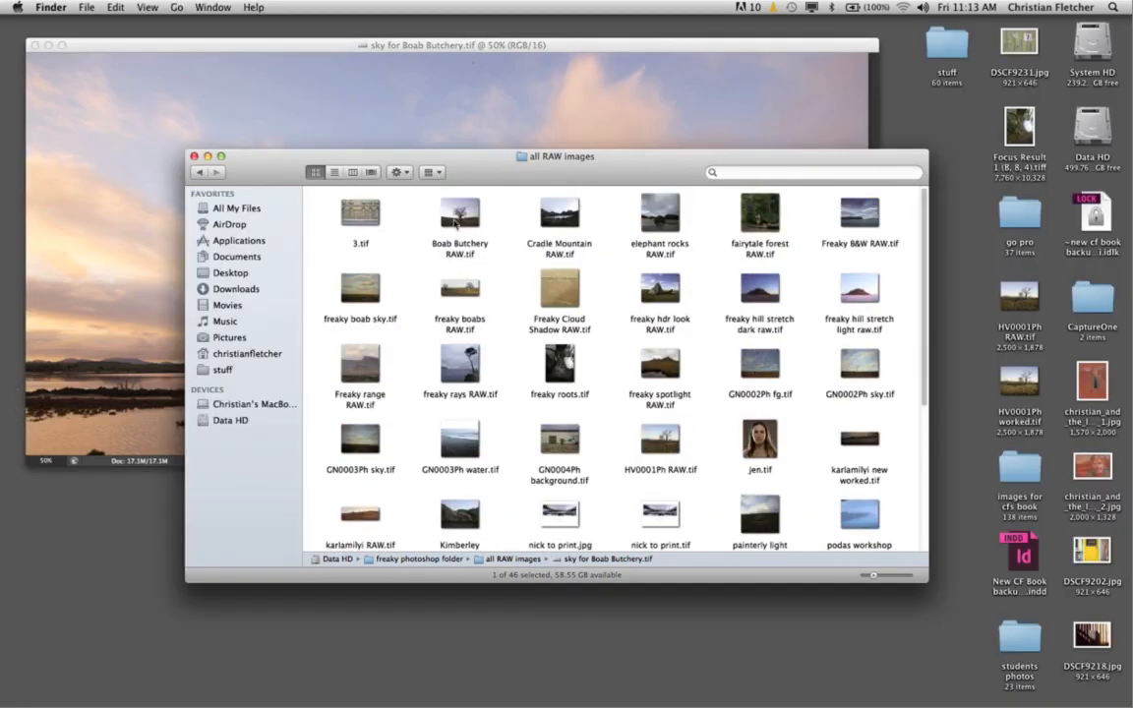
{"action": "double_click", "coordinate": [457, 215]}
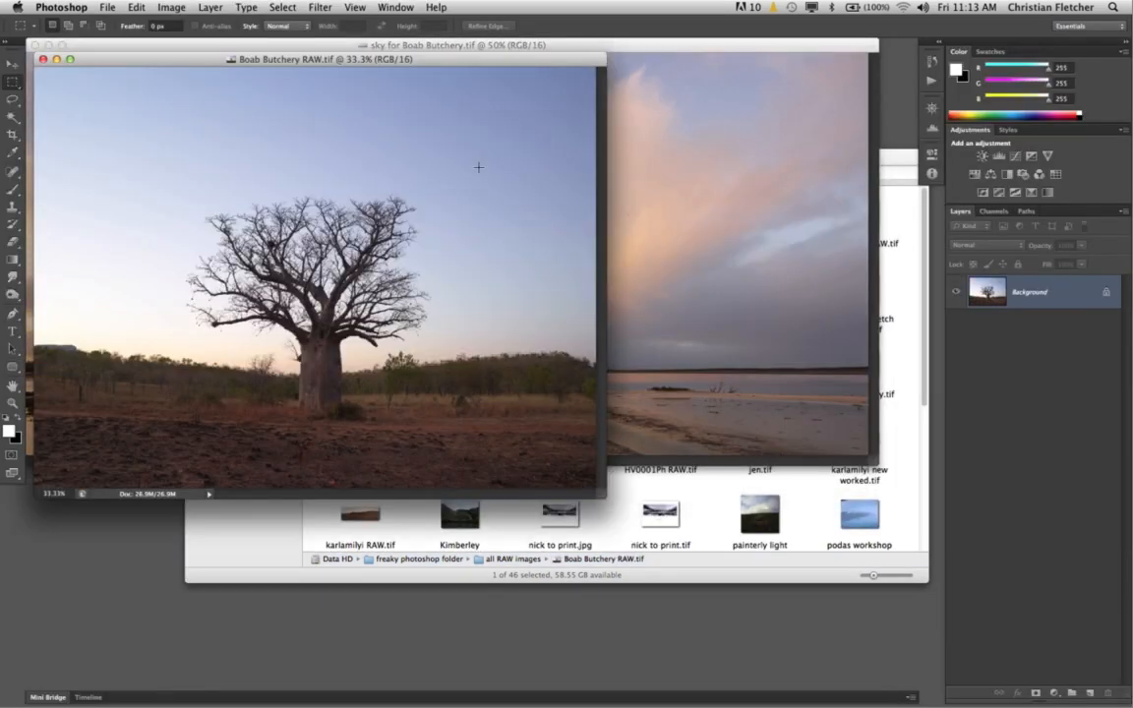
- Show the Boab Butchery RAW image in full screen mode with the menu bar
{"action": "left_click_drag", "start_coordinate": [502, 63], "coordinate": [573, 72]}
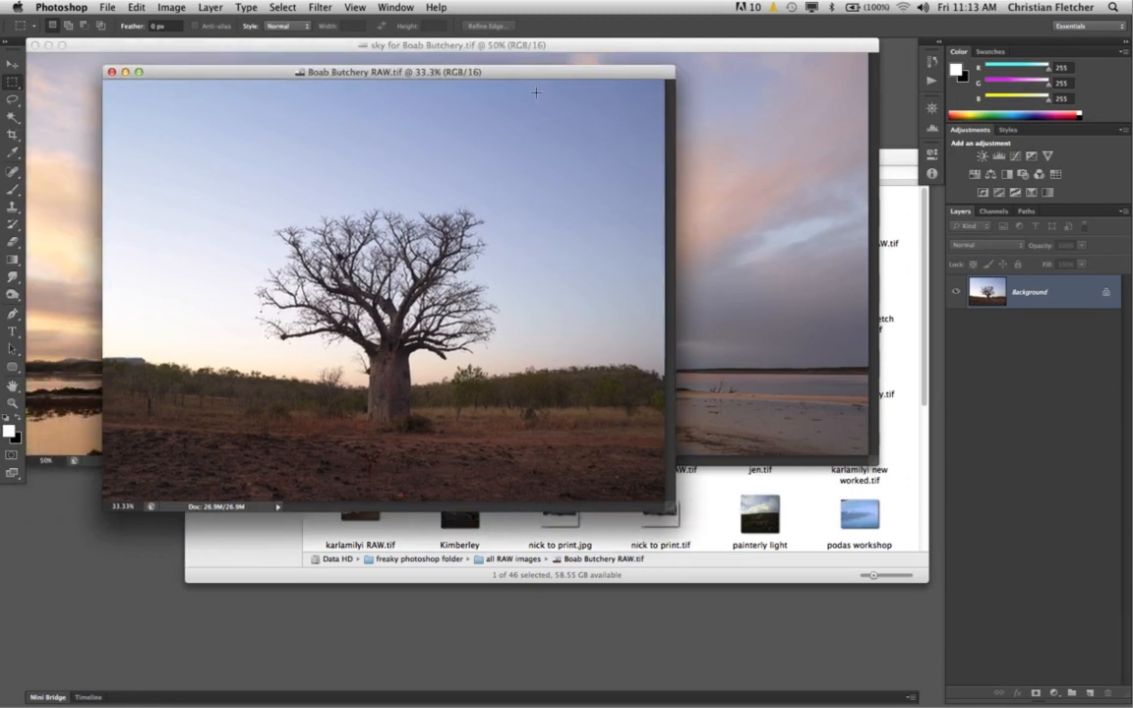
{"action": "key", "text": "f"}
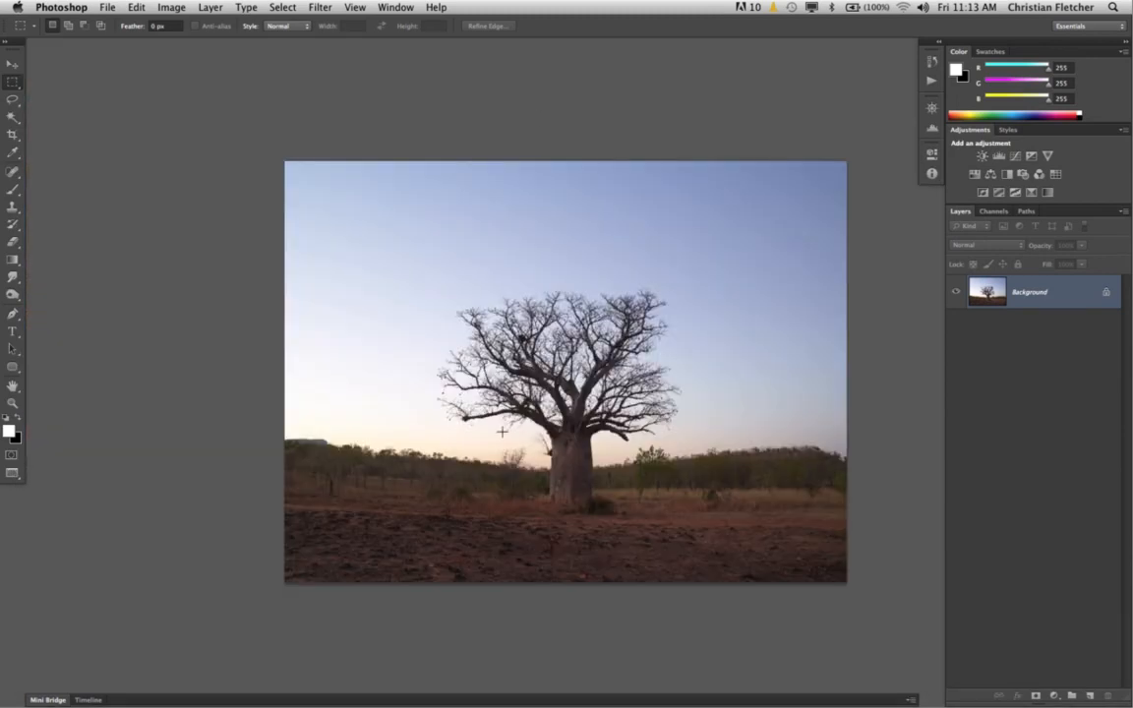
{"action": "left_click_drag", "start_coordinate": [484, 372], "coordinate": [405, 371]}
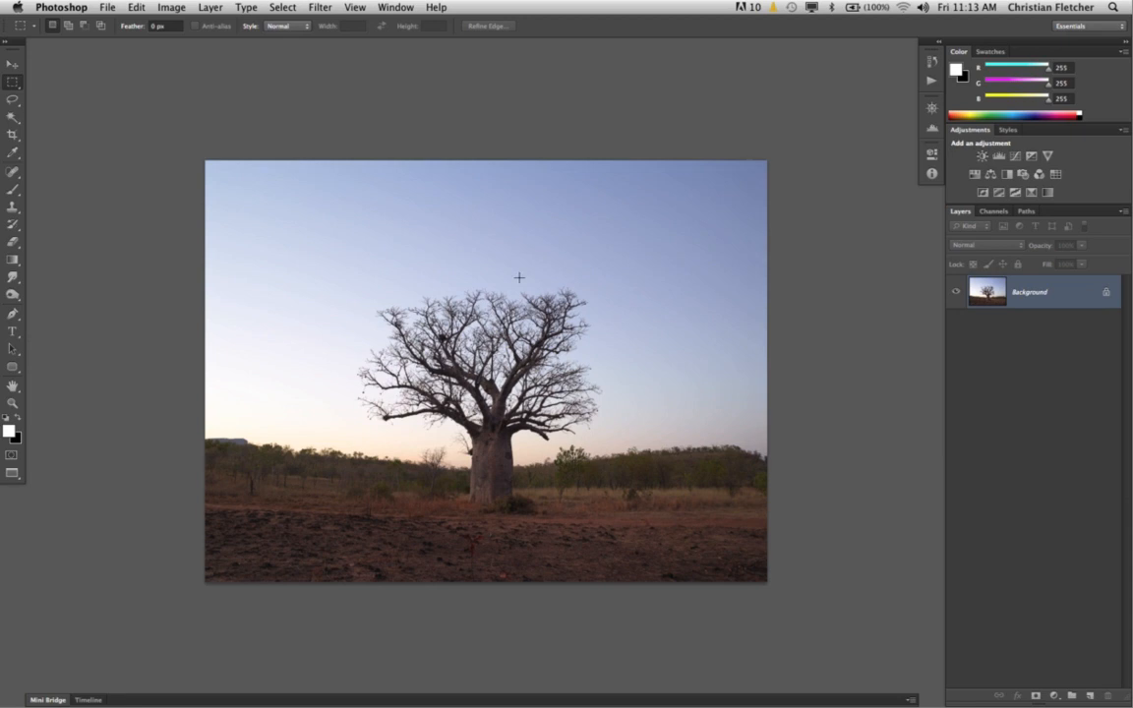
- Compare the Red, Green and Blue channels of the tree image and duplicate the Blue channel
{"action": "left_click", "coordinate": [993, 211]}
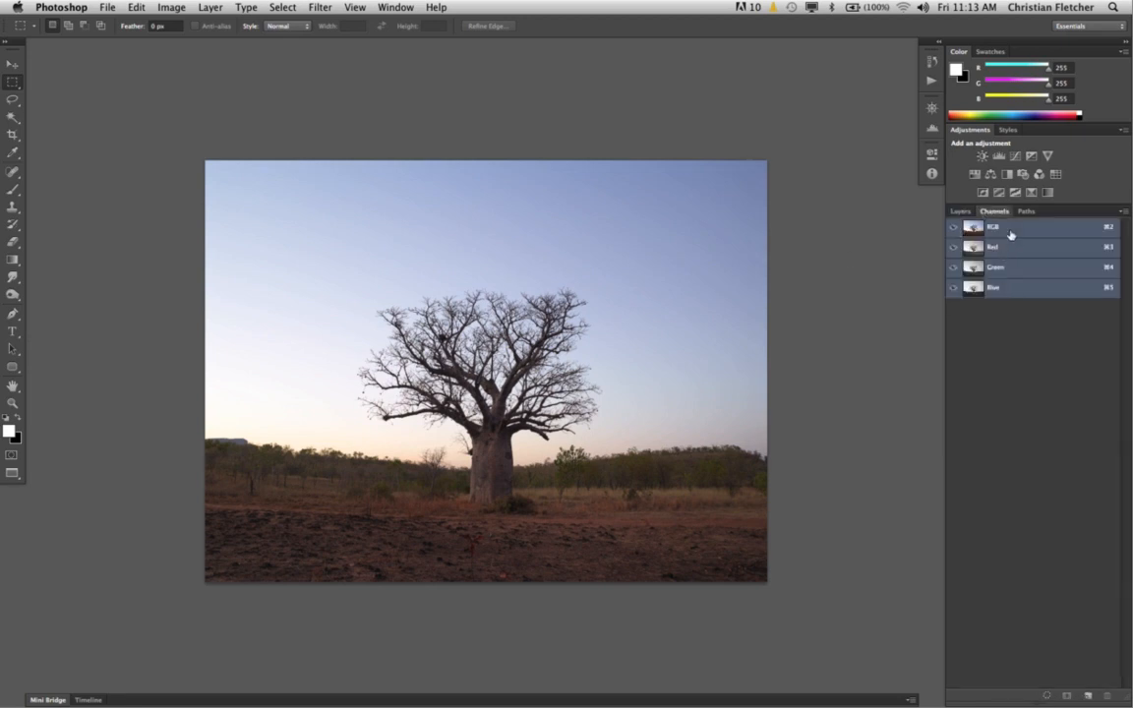
{"action": "left_click", "coordinate": [1013, 249]}
{"action": "left_click", "coordinate": [1015, 267]}
{"action": "left_click", "coordinate": [1019, 288]}
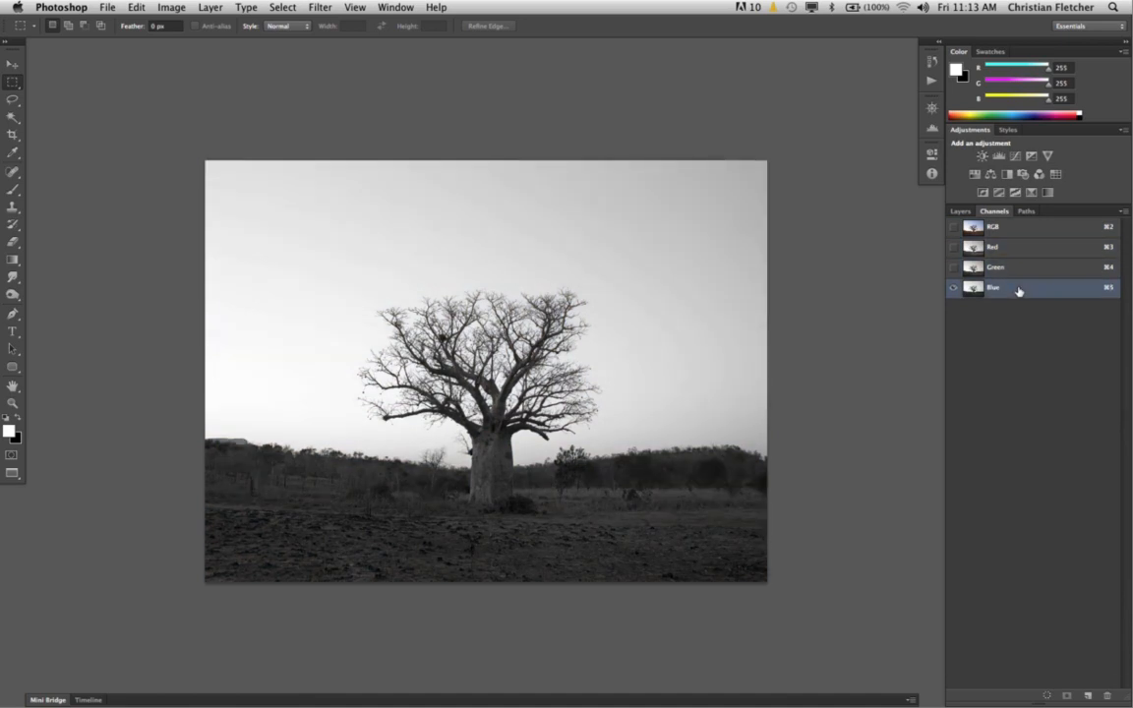
{"action": "left_click_drag", "start_coordinate": [1047, 290], "coordinate": [1089, 695]}
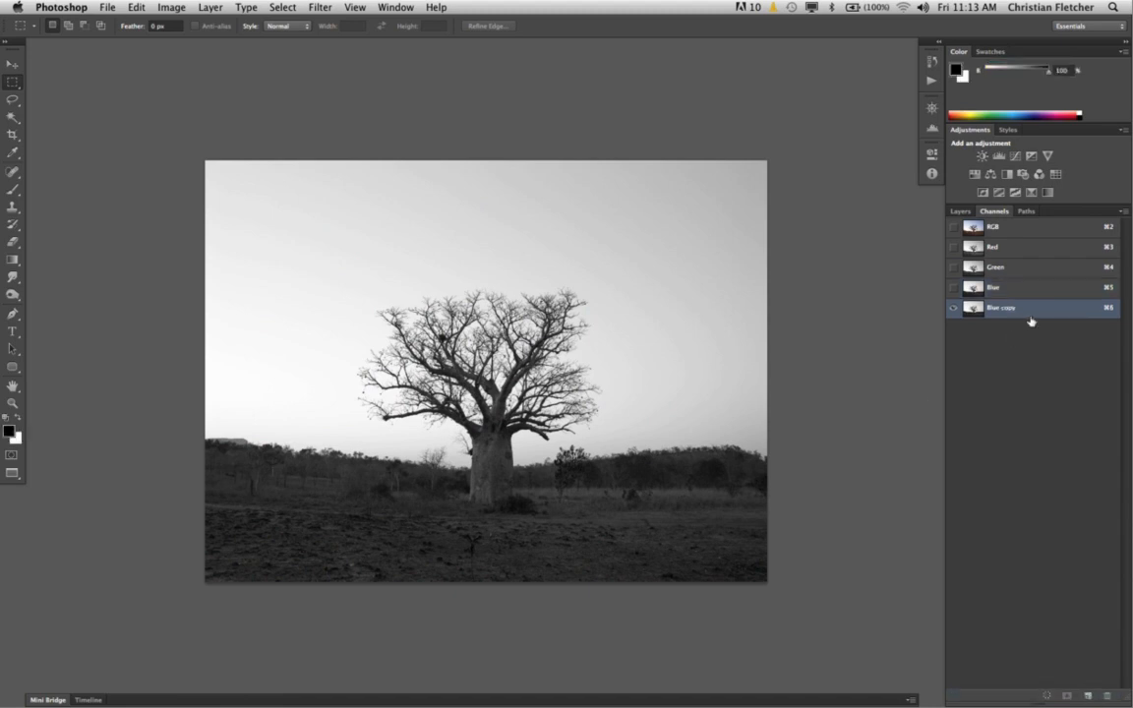
- Apply Levels to the Blue copy channel with a black input level of 53 and a white input level of 197
{"action": "key", "text": "super+l"}
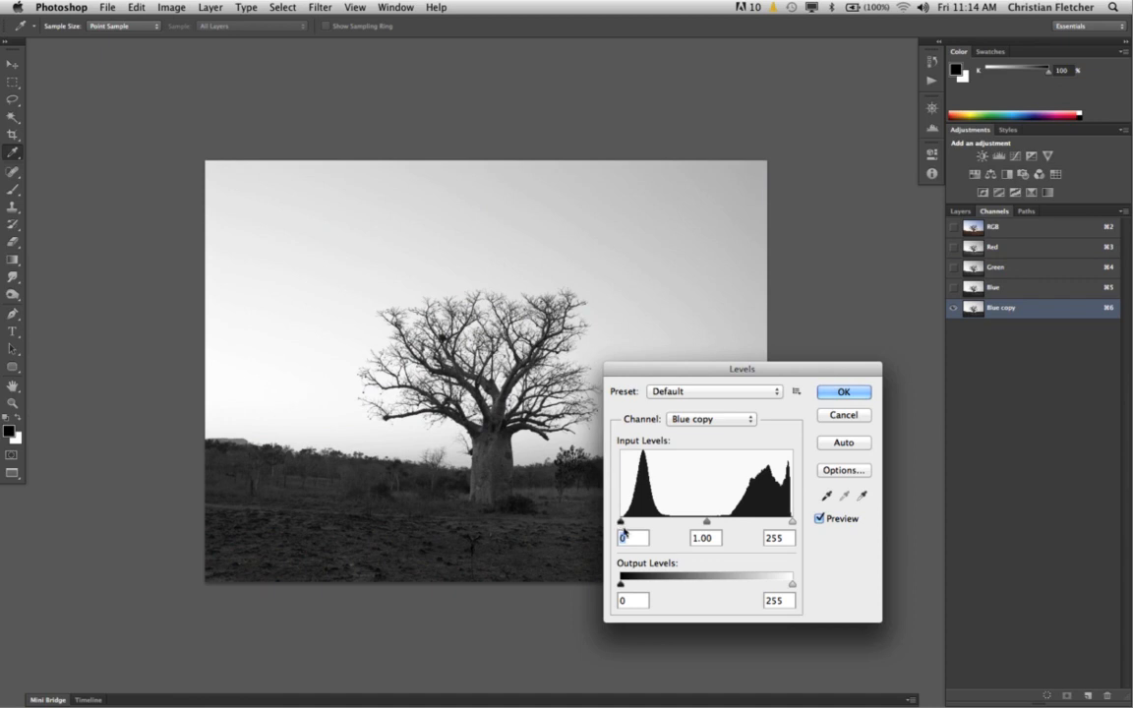
{"action": "left_click_drag", "start_coordinate": [620, 522], "coordinate": [656, 515]}
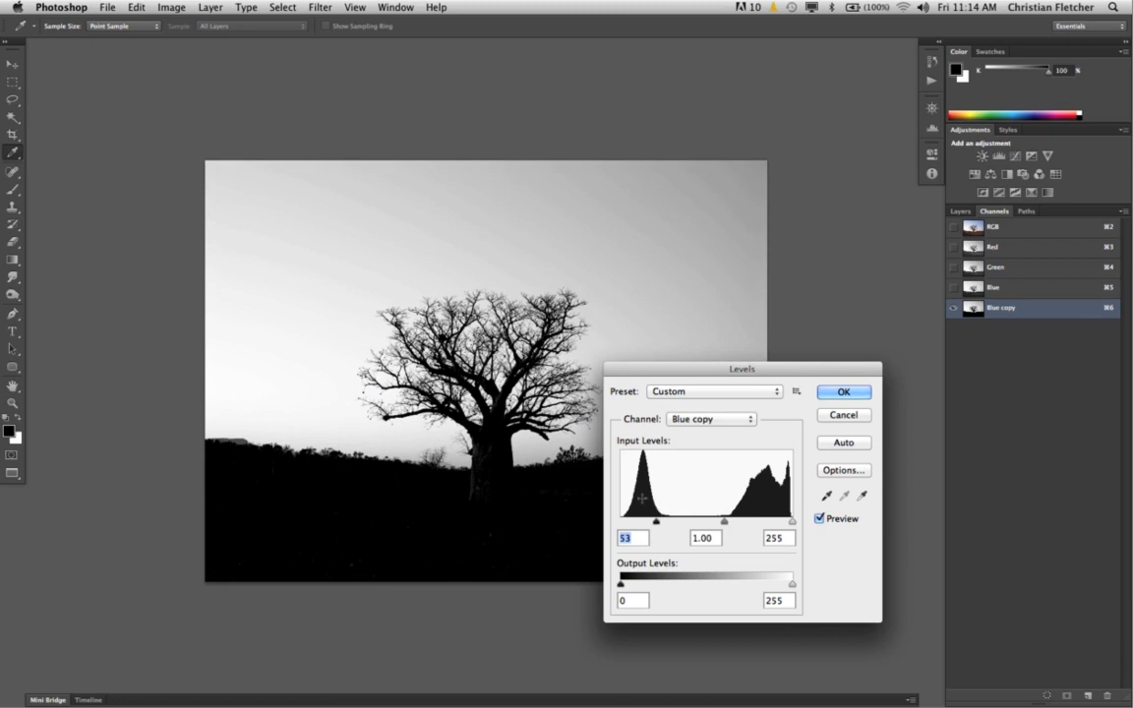
{"action": "left_click_drag", "start_coordinate": [791, 526], "coordinate": [753, 521]}
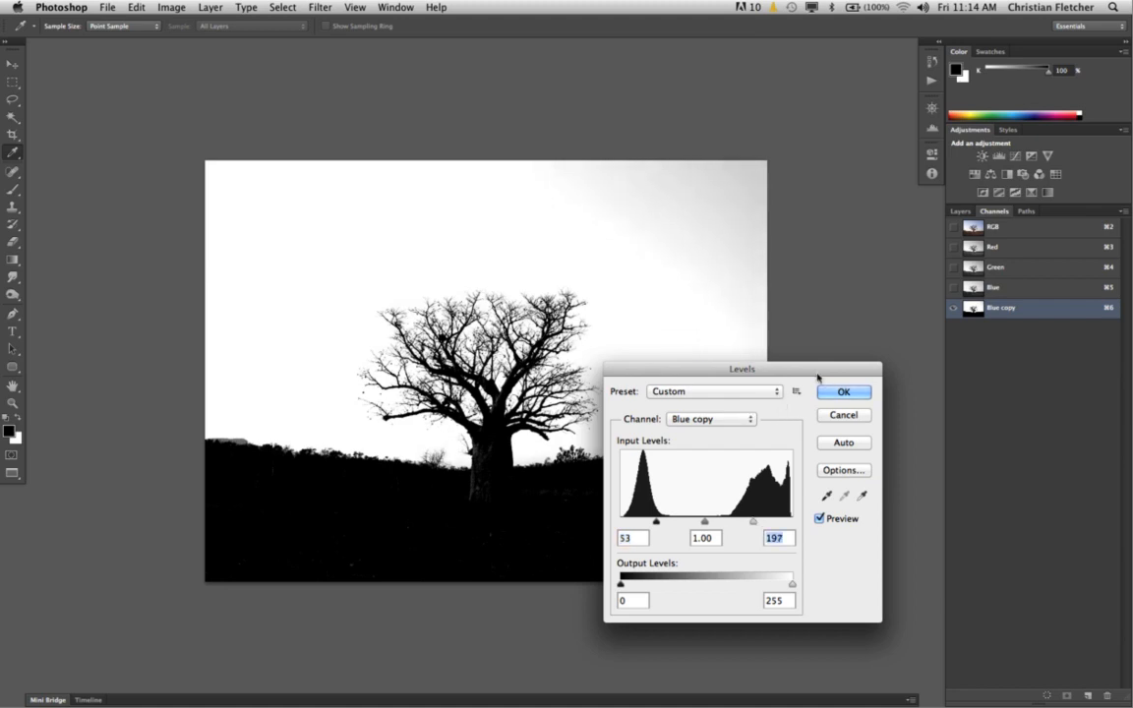
{"action": "left_click", "coordinate": [843, 391]}
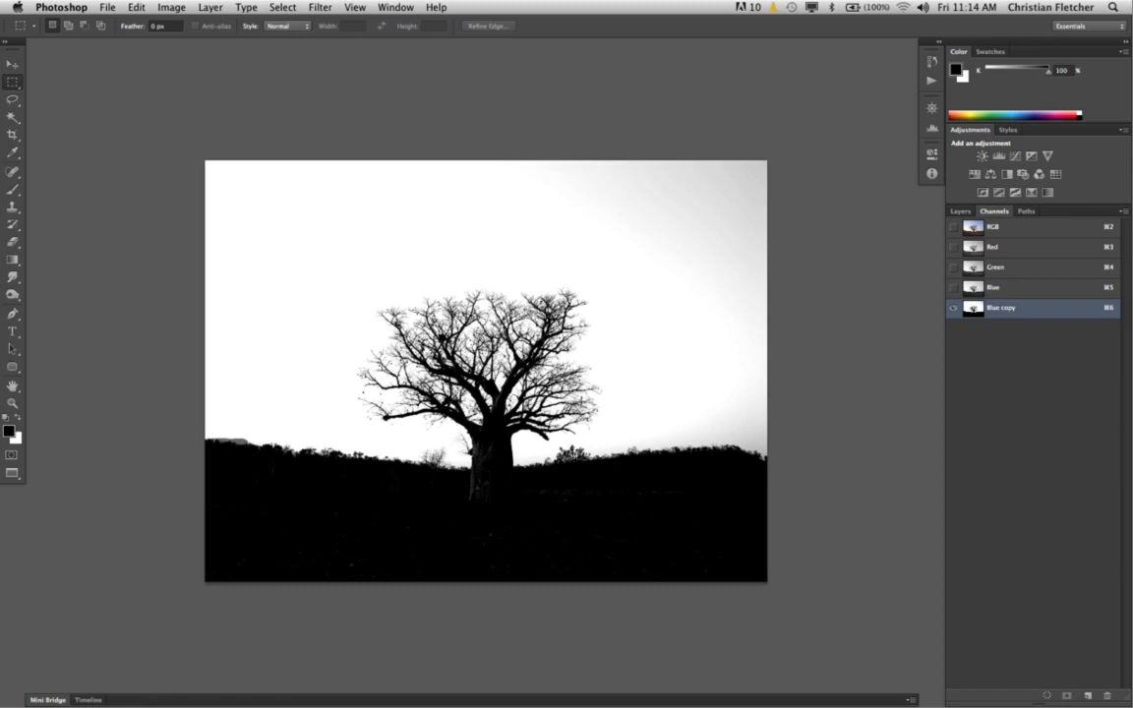
- Burn the channel's ground and trunk to solid black using Shadows at 100% exposure, and dodge the sky to pure white using Highlights at 100%
{"action": "key", "text": "o"}
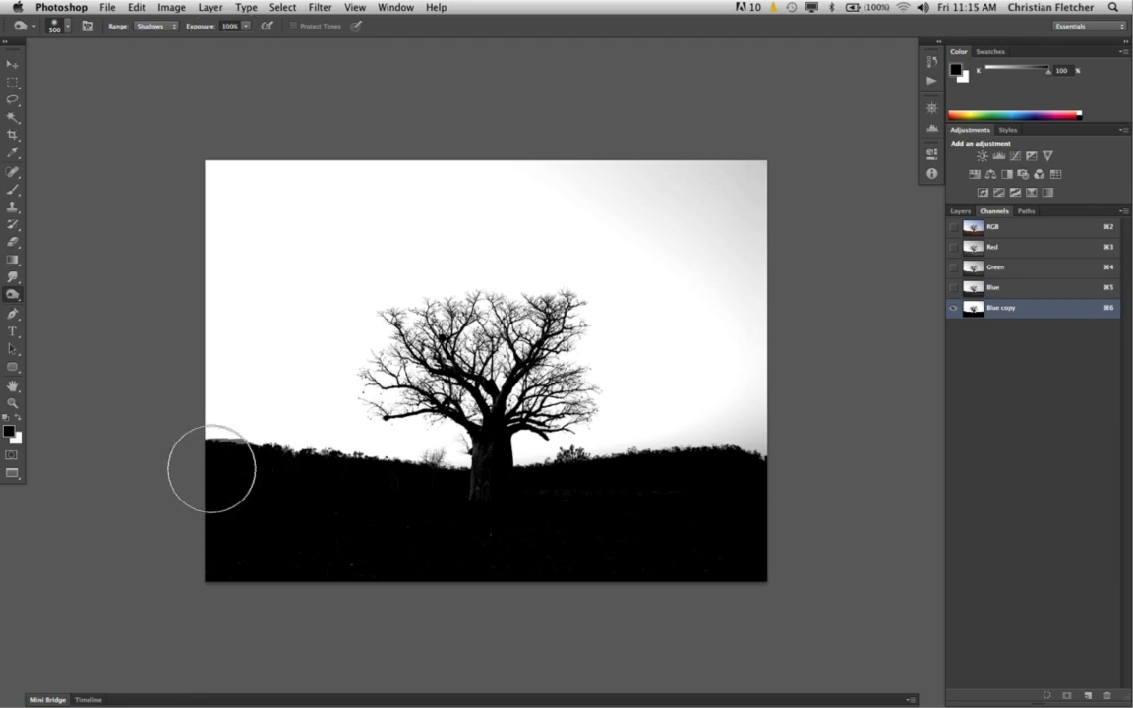
{"action": "mouse_move", "coordinate": [212, 469]}
{"action": "left_mouse_down"}
{"action": "mouse_move", "coordinate": [247, 513]}
{"action": "mouse_move", "coordinate": [354, 560]}
{"action": "mouse_move", "coordinate": [462, 552]}
{"action": "mouse_move", "coordinate": [461, 505]}
{"action": "mouse_move", "coordinate": [562, 537]}
{"action": "mouse_move", "coordinate": [618, 533]}
{"action": "mouse_move", "coordinate": [721, 556]}
{"action": "mouse_move", "coordinate": [230, 529]}
{"action": "mouse_move", "coordinate": [248, 496]}
{"action": "mouse_move", "coordinate": [220, 476]}
{"action": "mouse_move", "coordinate": [229, 453]}
{"action": "mouse_move", "coordinate": [491, 493]}
{"action": "mouse_move", "coordinate": [485, 444]}
{"action": "mouse_move", "coordinate": [509, 395]}
{"action": "mouse_move", "coordinate": [522, 485]}
{"action": "mouse_move", "coordinate": [672, 471]}
{"action": "mouse_move", "coordinate": [764, 479]}
{"action": "mouse_move", "coordinate": [829, 571]}
{"action": "left_mouse_up"}
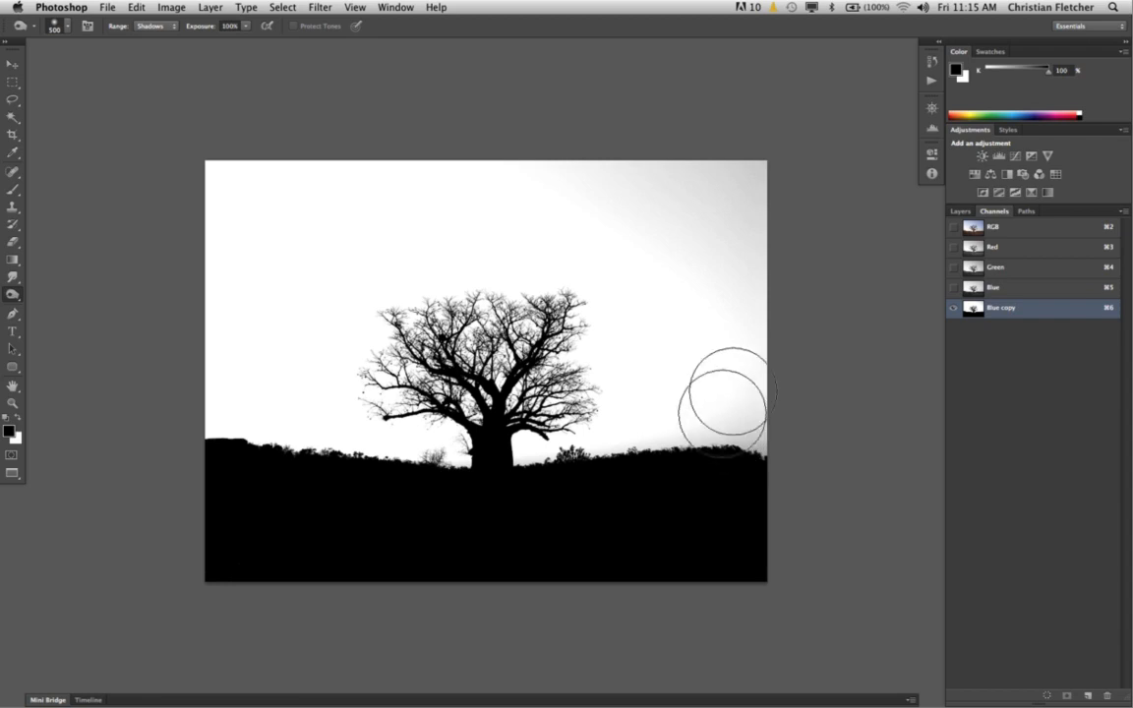
{"action": "key", "text": "shift+o"}
{"action": "key", "text": "shift+o"}
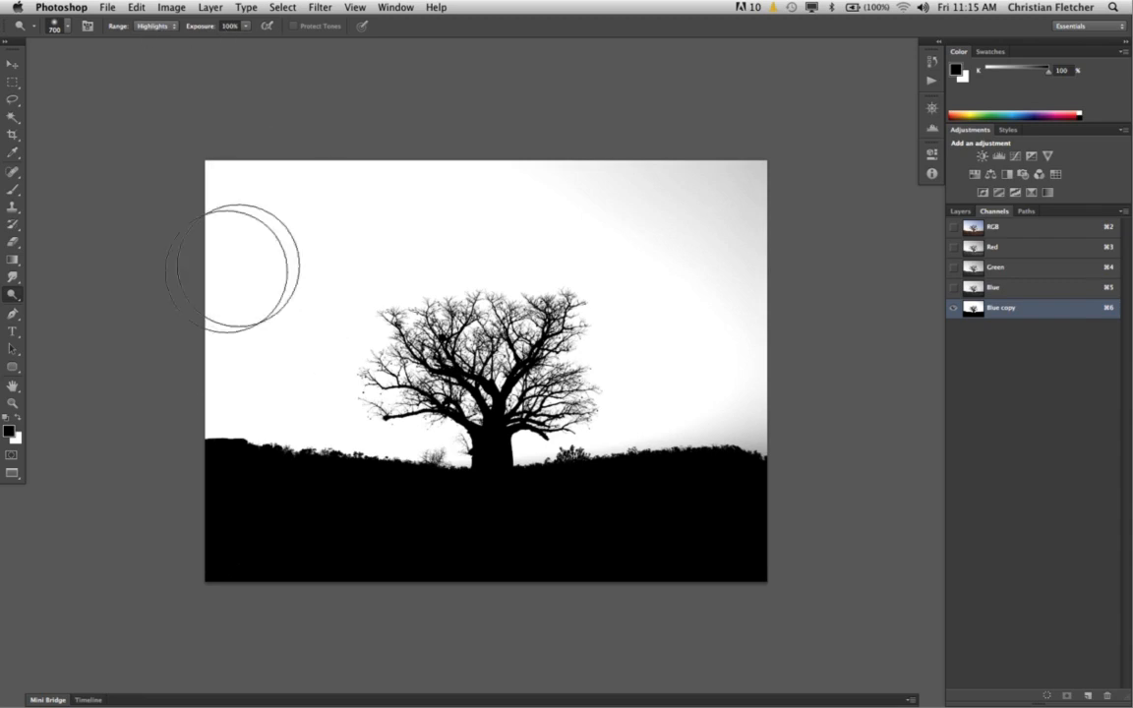
{"action": "mouse_move", "coordinate": [605, 213]}
{"action": "left_mouse_down"}
{"action": "mouse_move", "coordinate": [772, 179]}
{"action": "mouse_move", "coordinate": [757, 166]}
{"action": "mouse_move", "coordinate": [706, 249]}
{"action": "mouse_move", "coordinate": [760, 386]}
{"action": "mouse_move", "coordinate": [741, 403]}
{"action": "mouse_move", "coordinate": [774, 426]}
{"action": "mouse_move", "coordinate": [548, 393]}
{"action": "mouse_move", "coordinate": [610, 334]}
{"action": "mouse_move", "coordinate": [562, 309]}
{"action": "mouse_move", "coordinate": [445, 403]}
{"action": "mouse_move", "coordinate": [354, 398]}
{"action": "left_mouse_up"}
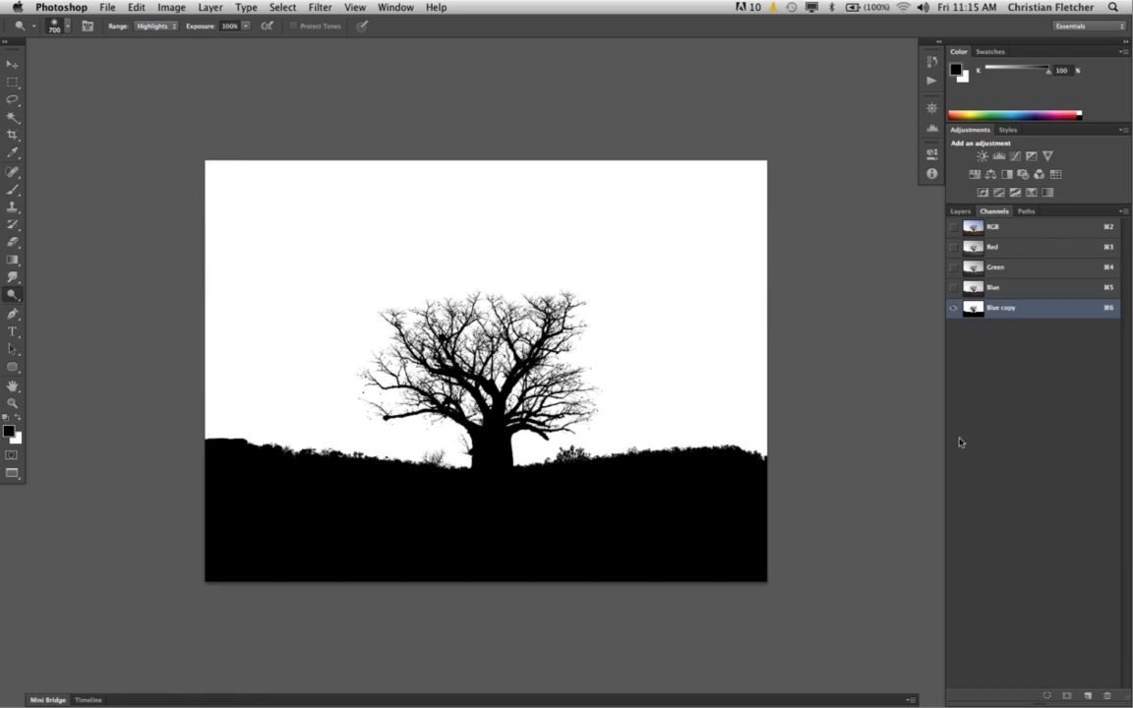
- Load the Blue copy channel as a selection and return to the RGB composite in the layer list
{"action": "left_click", "coordinate": [1047, 694]}
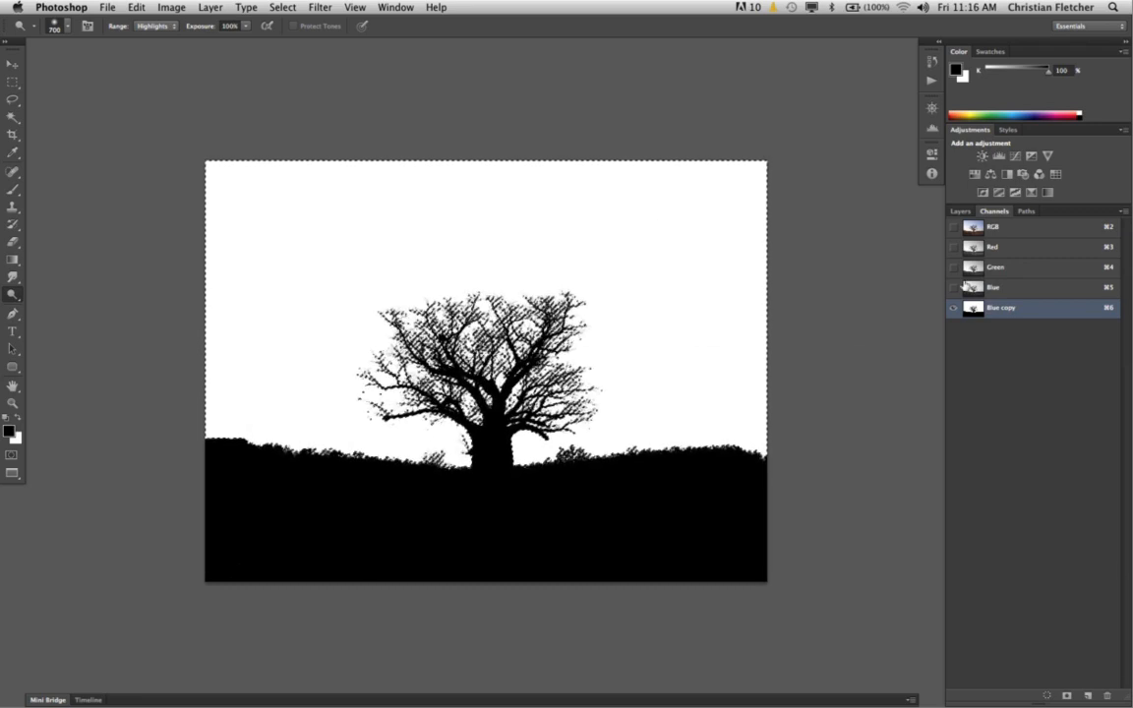
{"action": "left_click", "coordinate": [1024, 229]}
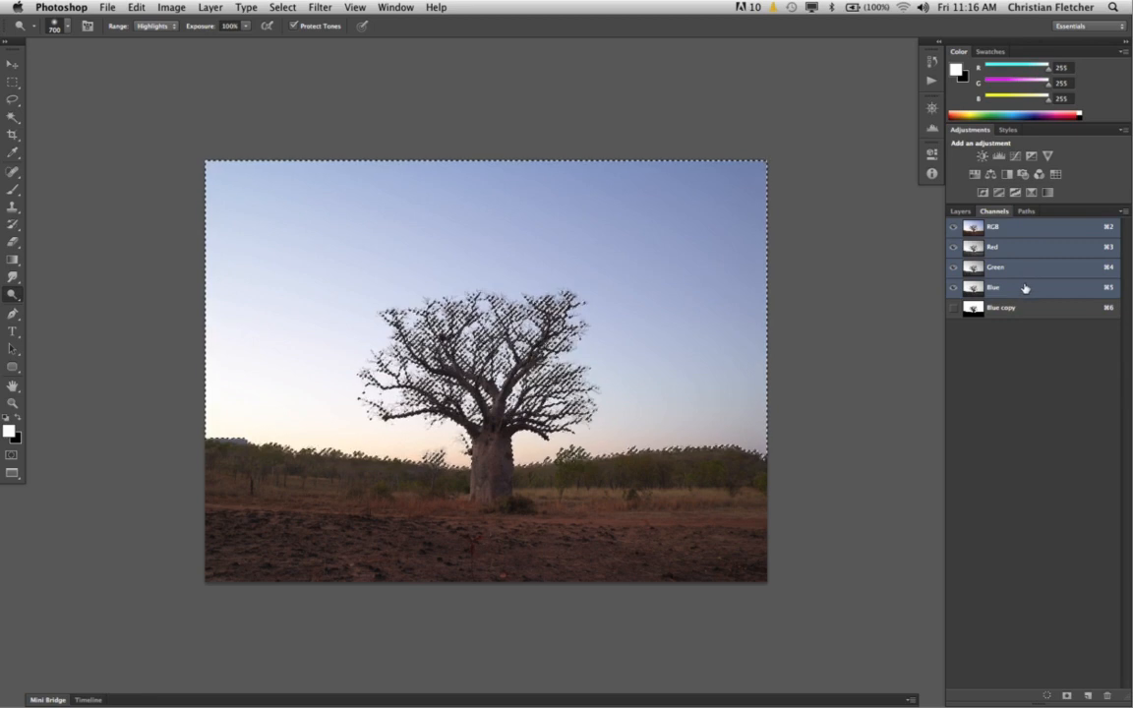
{"action": "left_click", "coordinate": [961, 212]}
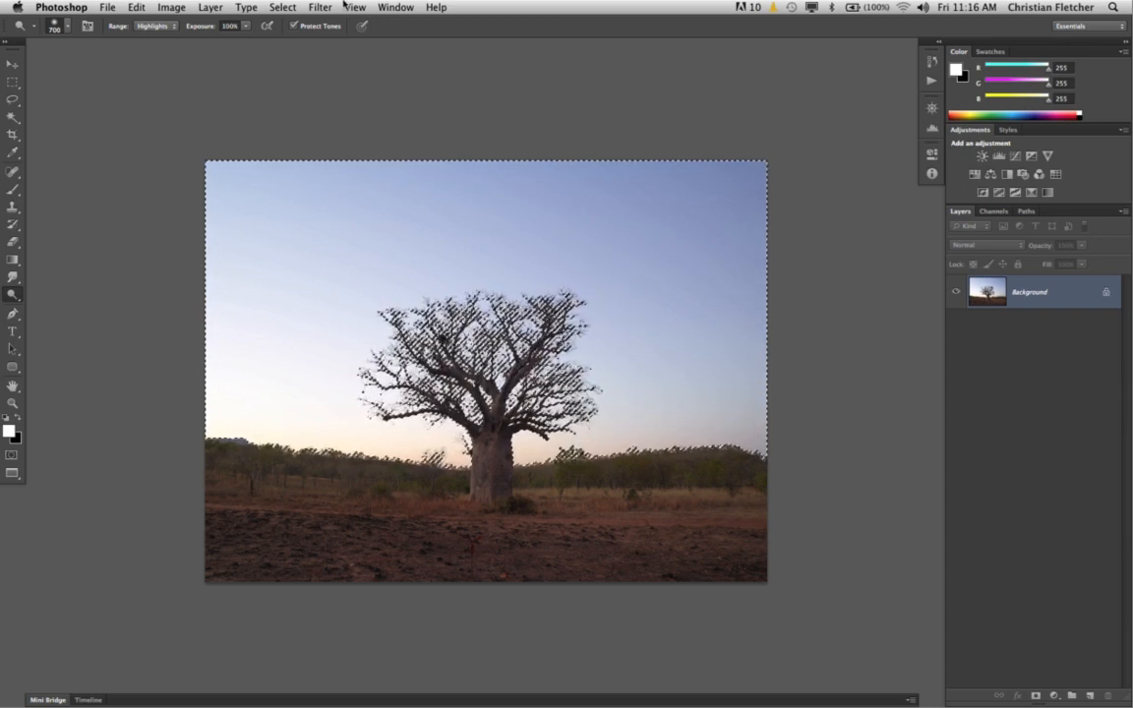
- Invert the sky selection and copy the selected tree and ground to a new layer
{"action": "left_click", "coordinate": [281, 8]}
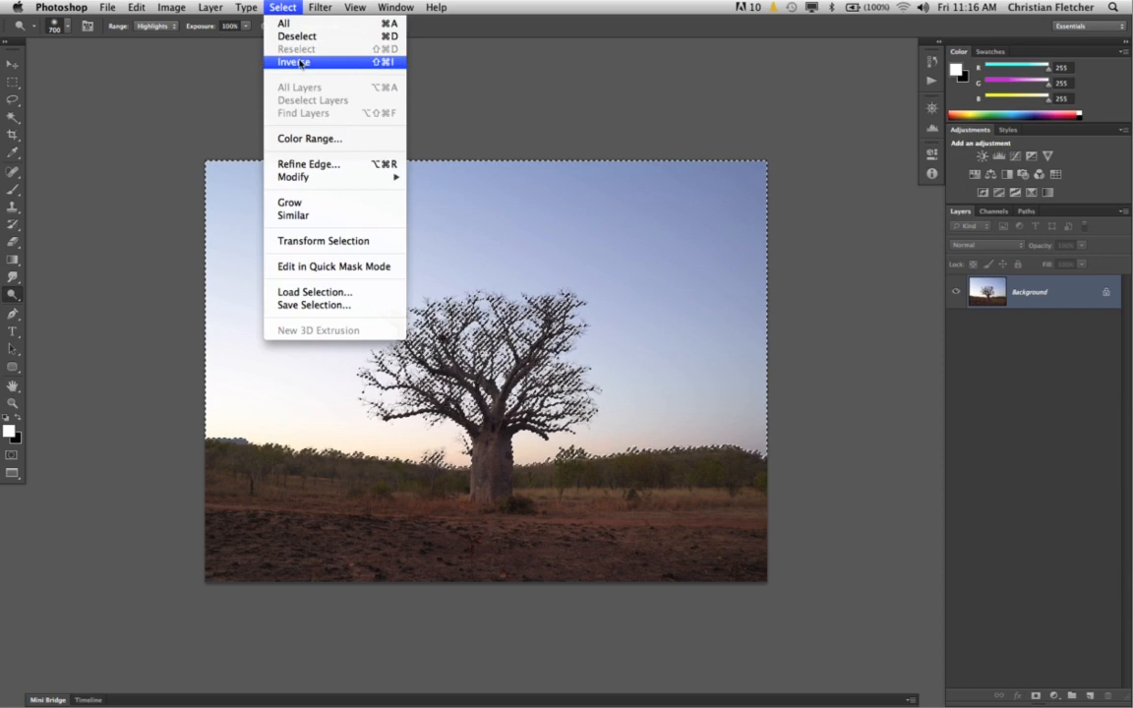
{"action": "left_click", "coordinate": [255, 9]}
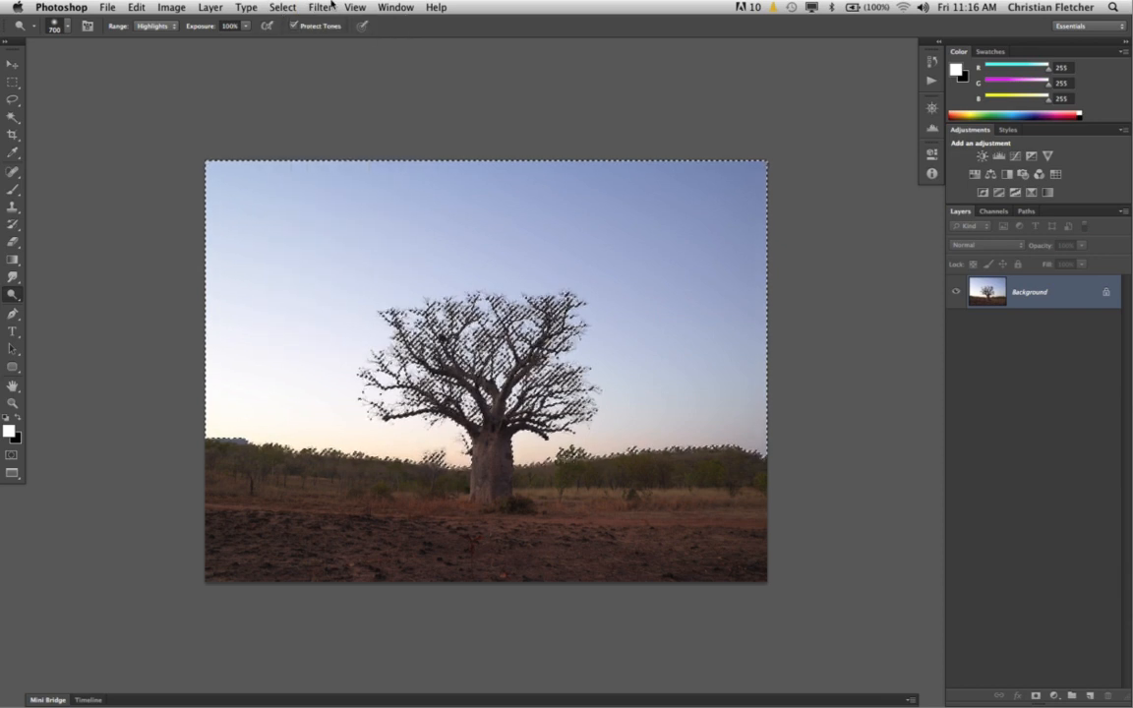
{"action": "key", "text": "shift+super+i"}
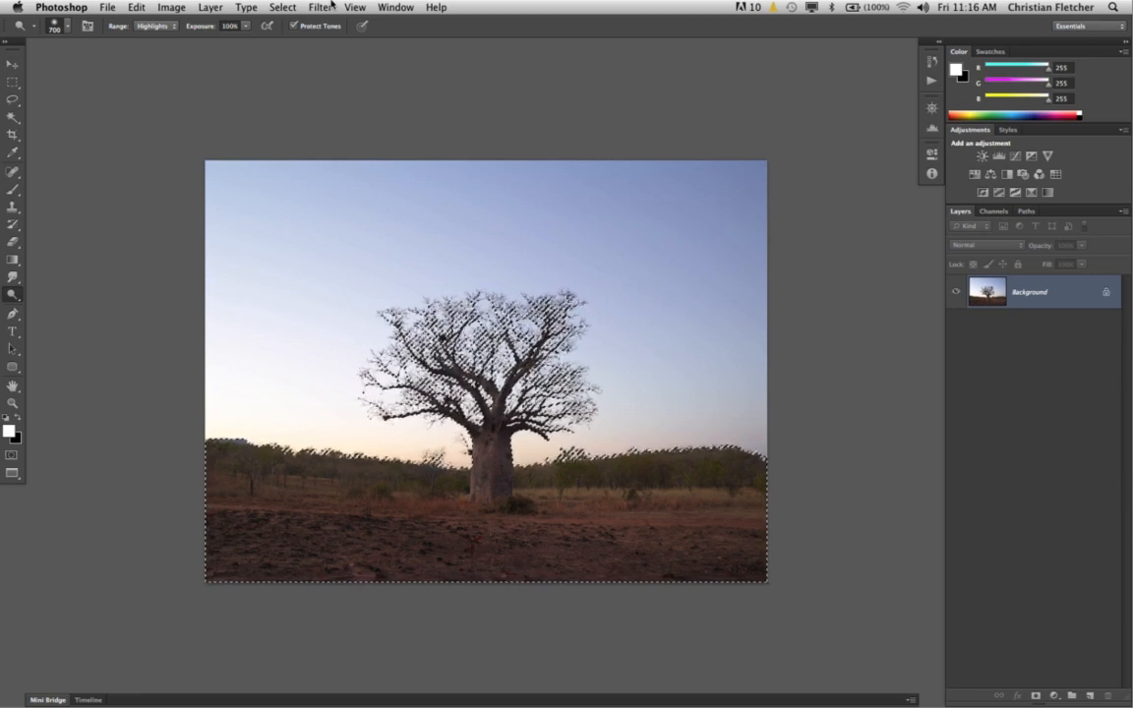
{"action": "key", "text": "super+j"}
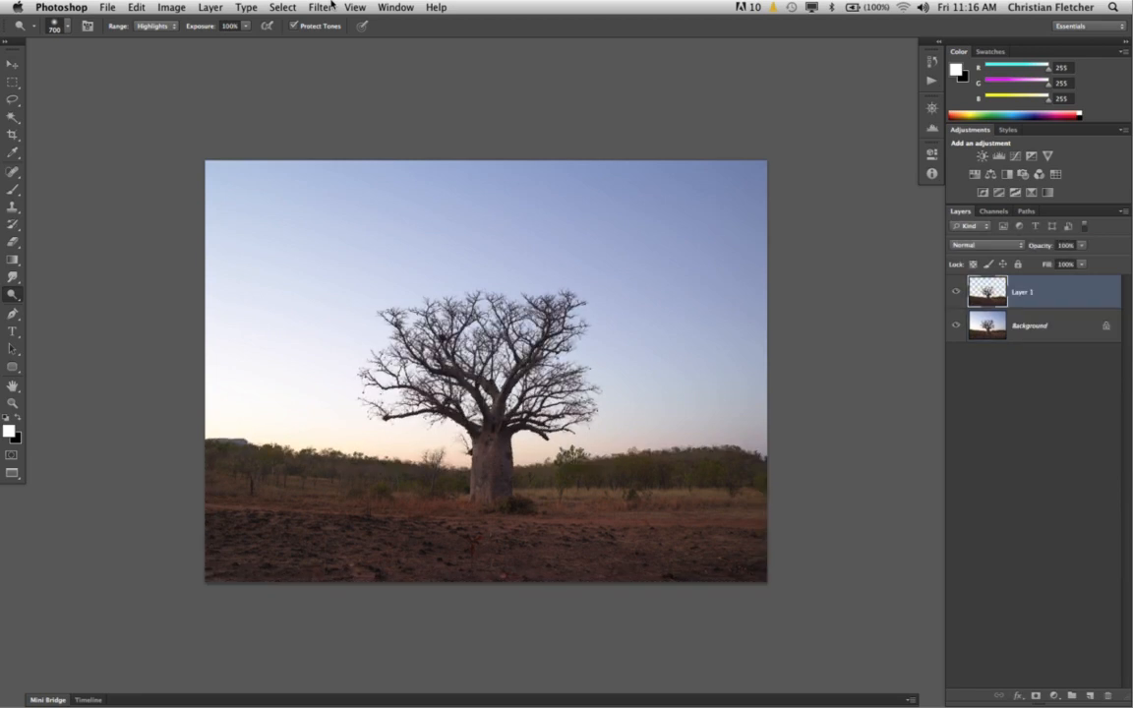
- Check the tree cutout with the Background hidden, show the Background again, and duplicate Layer 1
{"action": "left_click", "coordinate": [954, 327]}
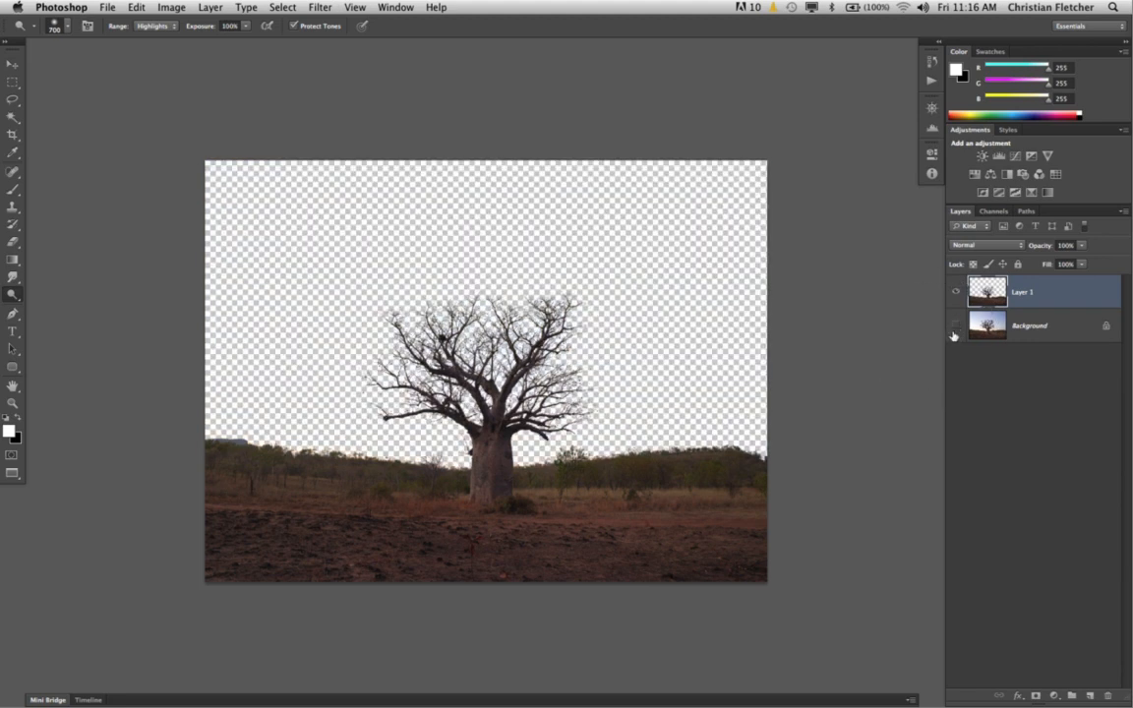
{"action": "left_click", "coordinate": [955, 326]}
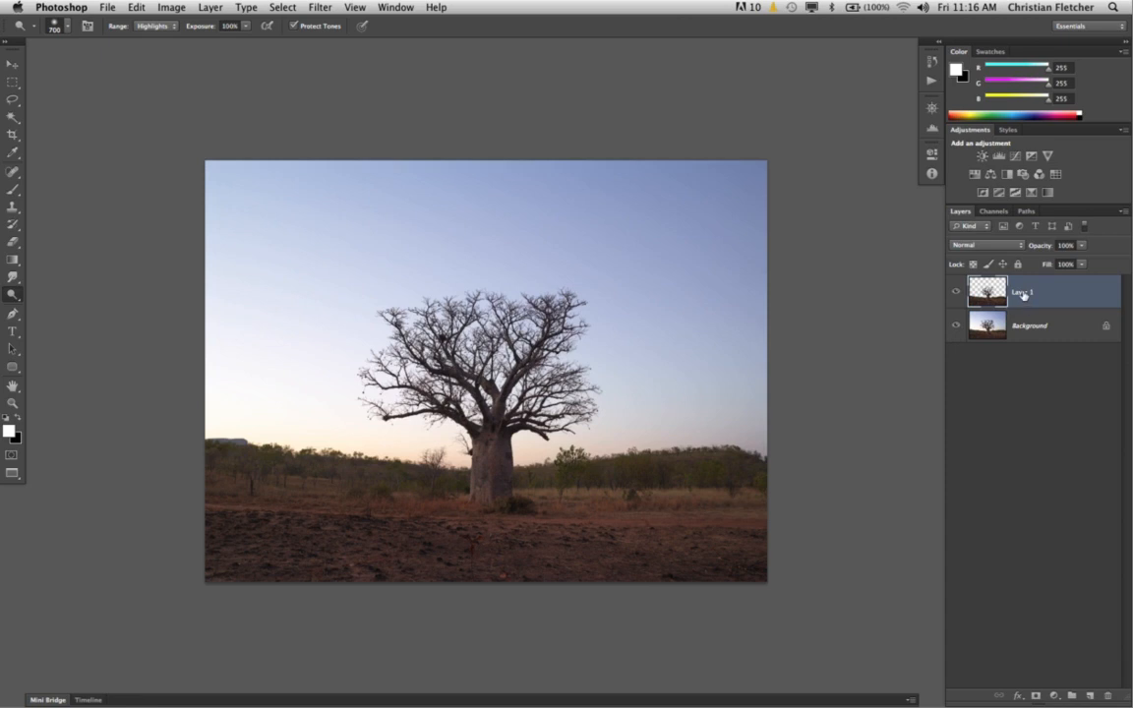
{"action": "key", "text": "super+j"}
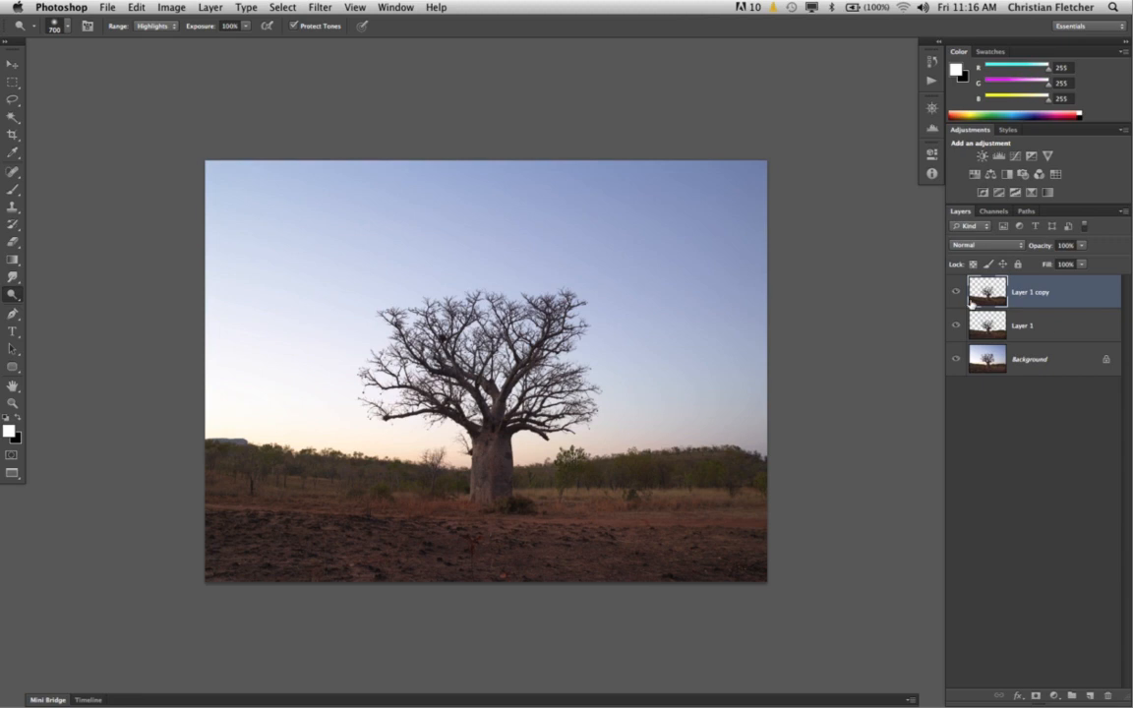
- Set Layer 1's blend mode to Multiply and compare the tree edges with that layer hidden and shown
{"action": "left_click", "coordinate": [1050, 324]}
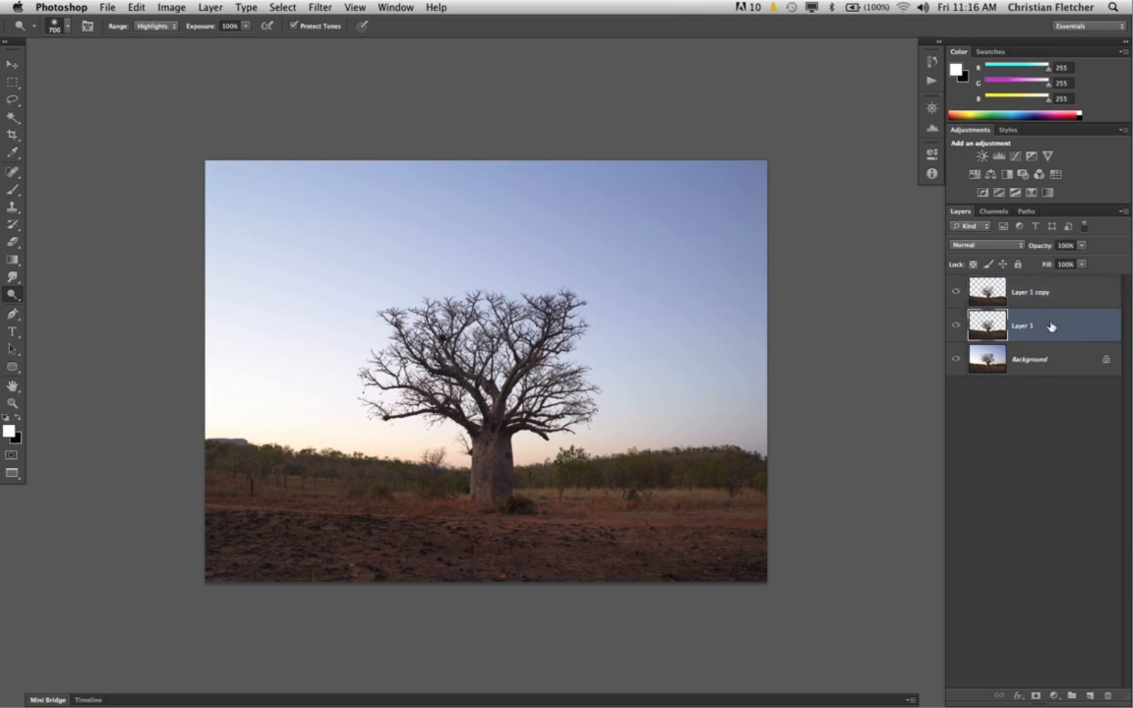
{"action": "left_click", "coordinate": [981, 248]}
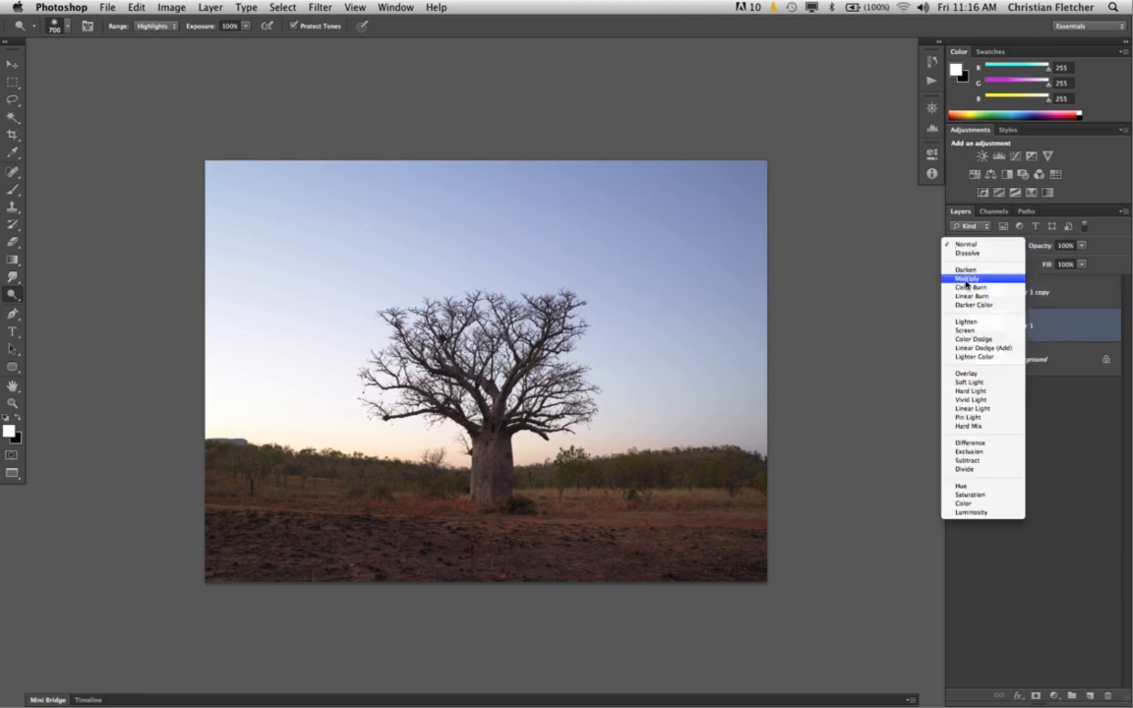
{"action": "left_click", "coordinate": [970, 280]}
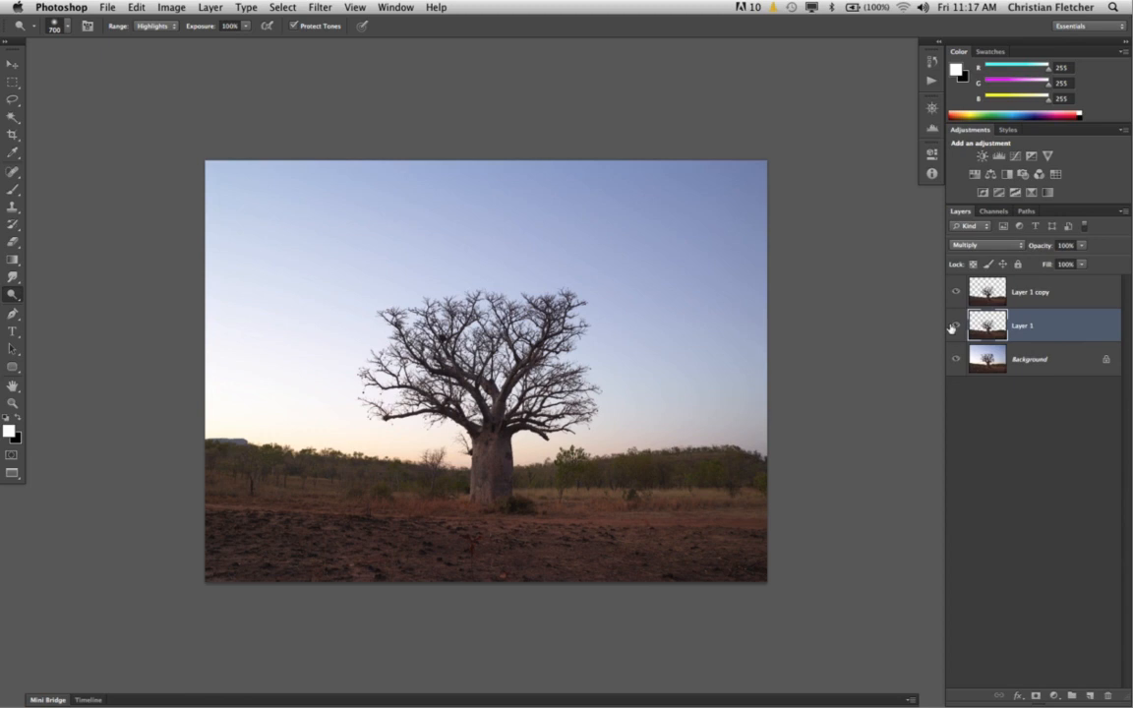
{"action": "left_click", "coordinate": [955, 324]}
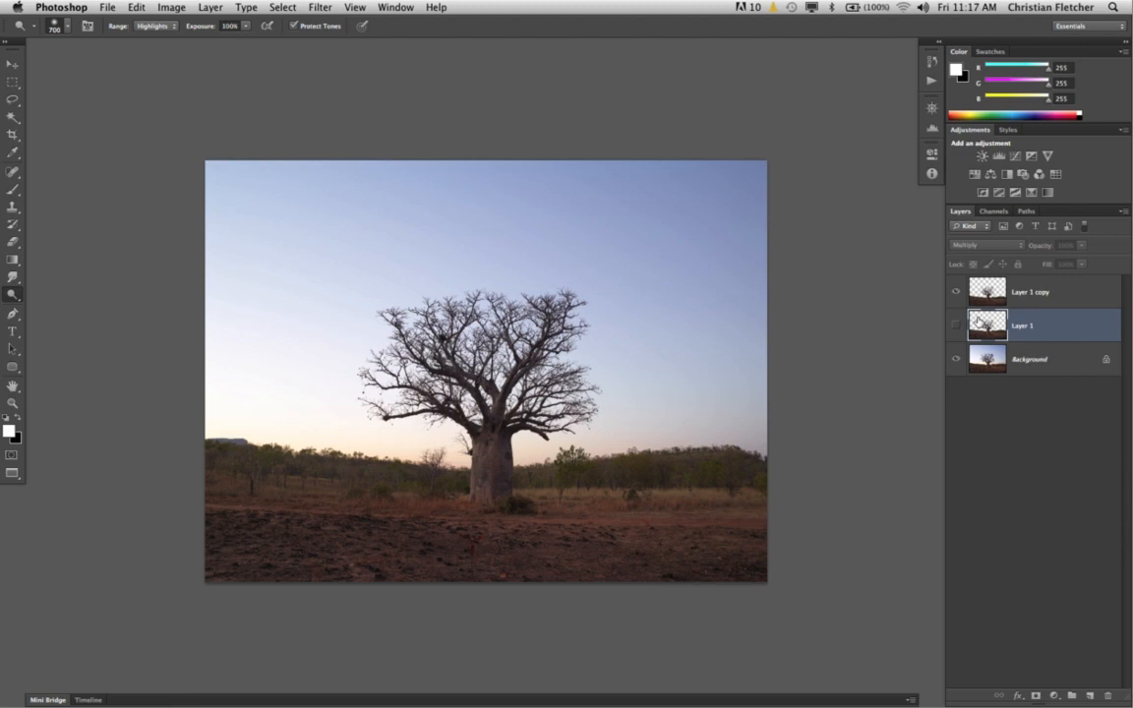
{"action": "left_click", "coordinate": [955, 325]}
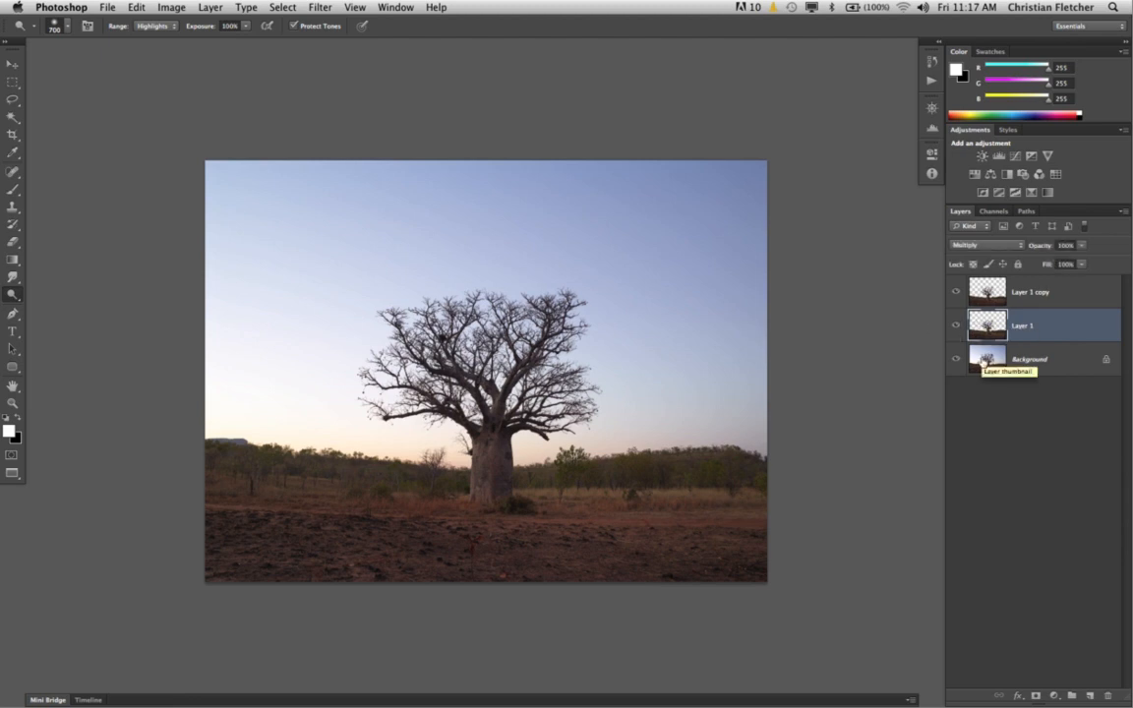
- Copy the sky for Boab Butchery.tif image into the boab document directly above the Background, aligned with the canvas's upper edge
{"action": "left_click", "coordinate": [1024, 361]}
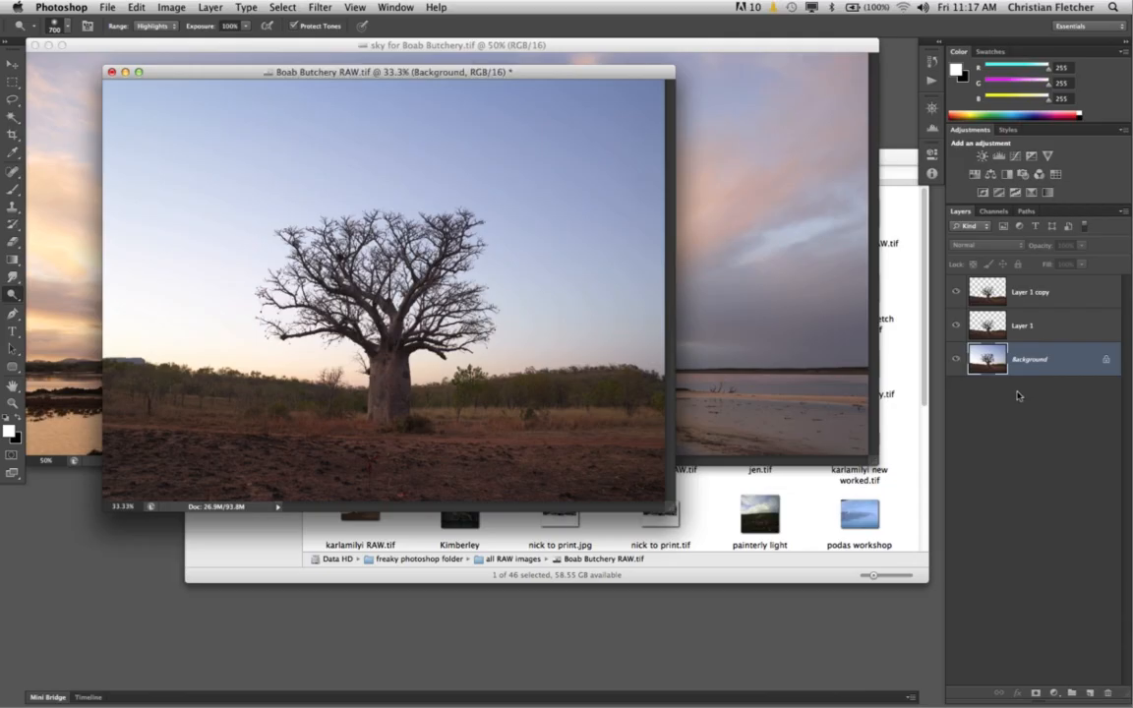
{"action": "left_click_drag", "start_coordinate": [563, 76], "coordinate": [609, 197]}
{"action": "left_click", "coordinate": [545, 136]}
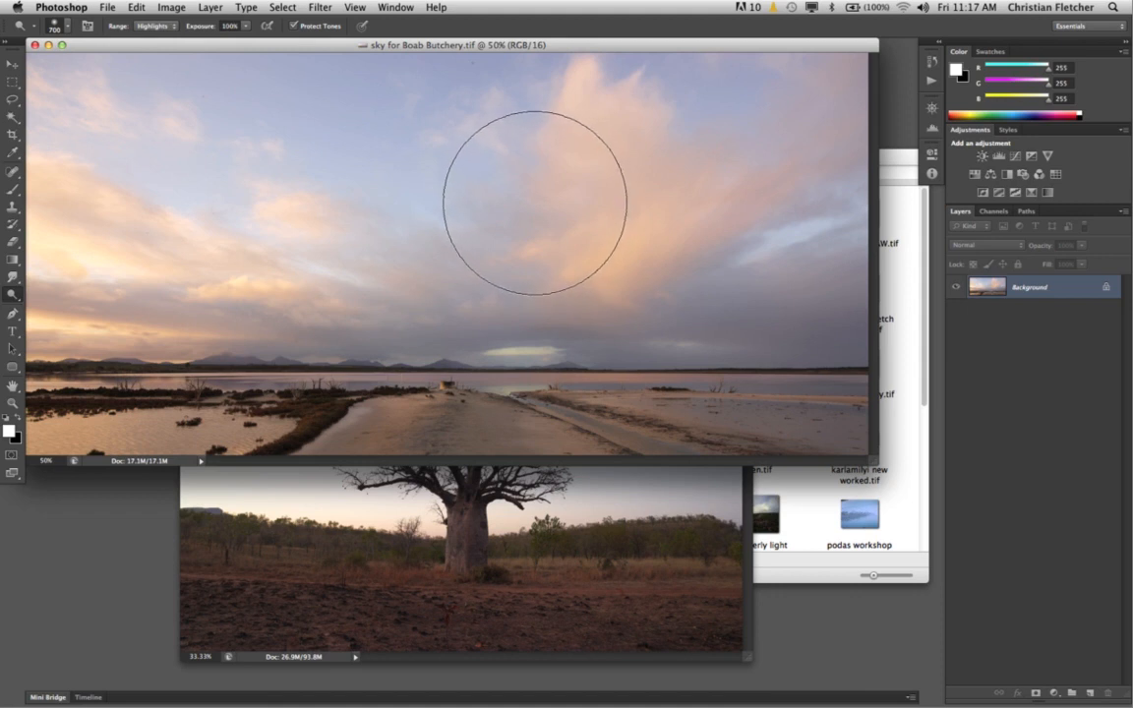
{"action": "key", "text": "v"}
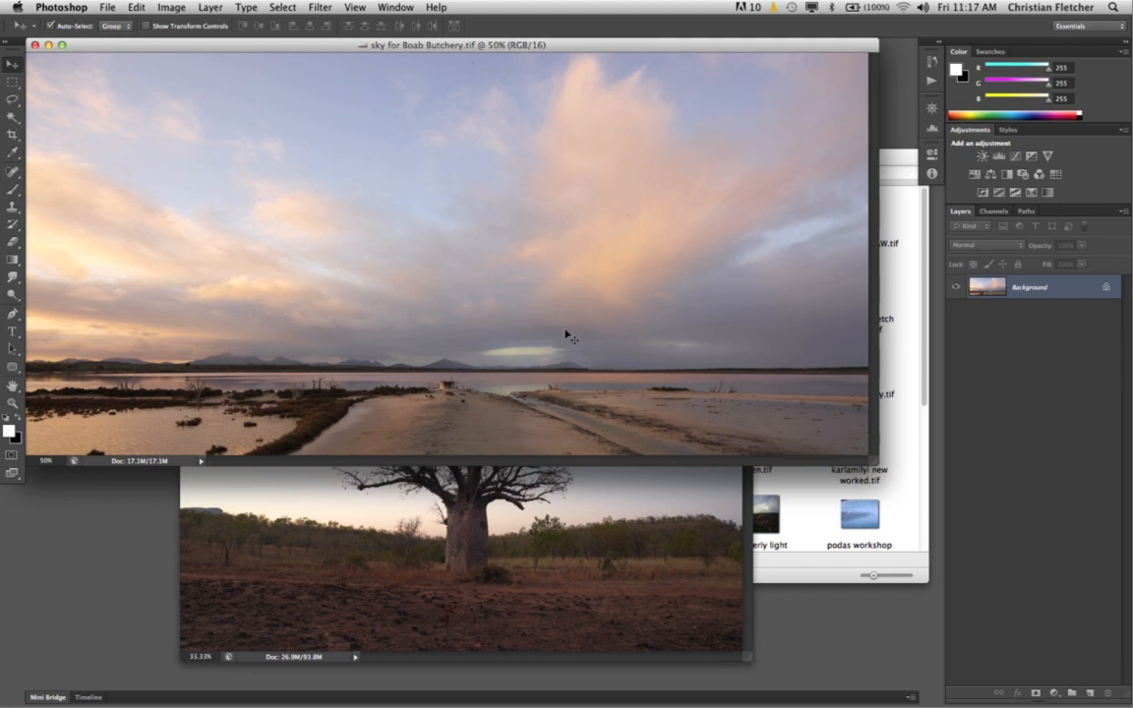
{"action": "left_click_drag", "start_coordinate": [581, 411], "coordinate": [551, 511]}
{"action": "left_click_drag", "start_coordinate": [619, 351], "coordinate": [544, 317]}
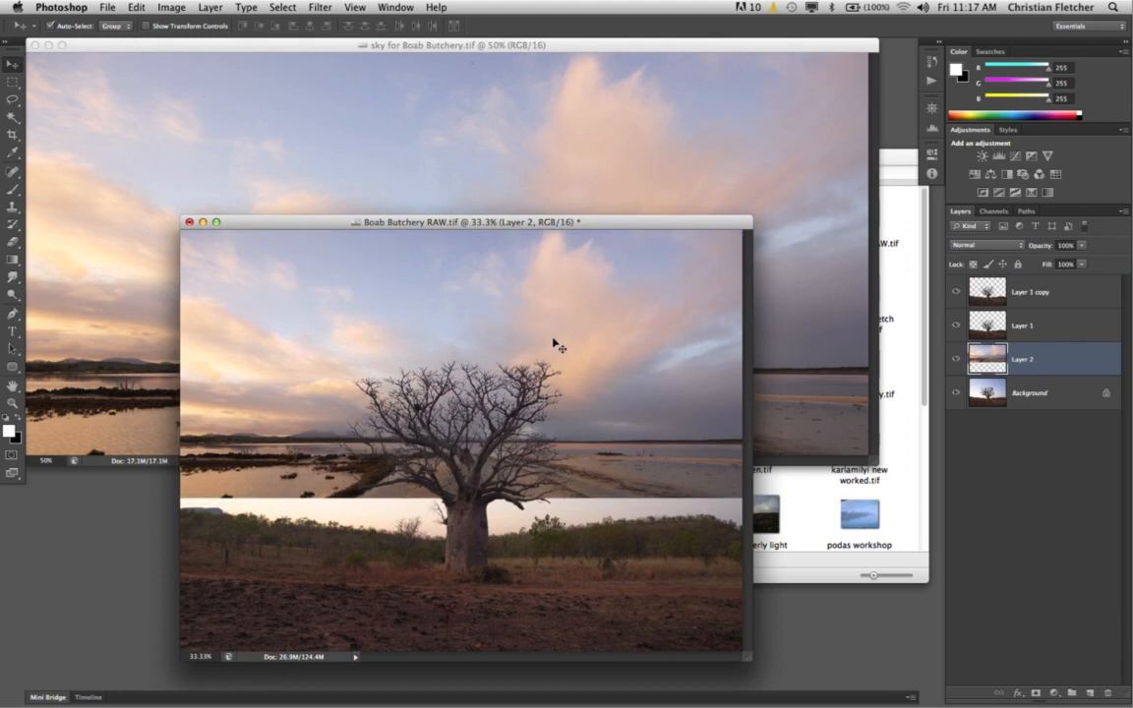
{"action": "key", "text": "f"}
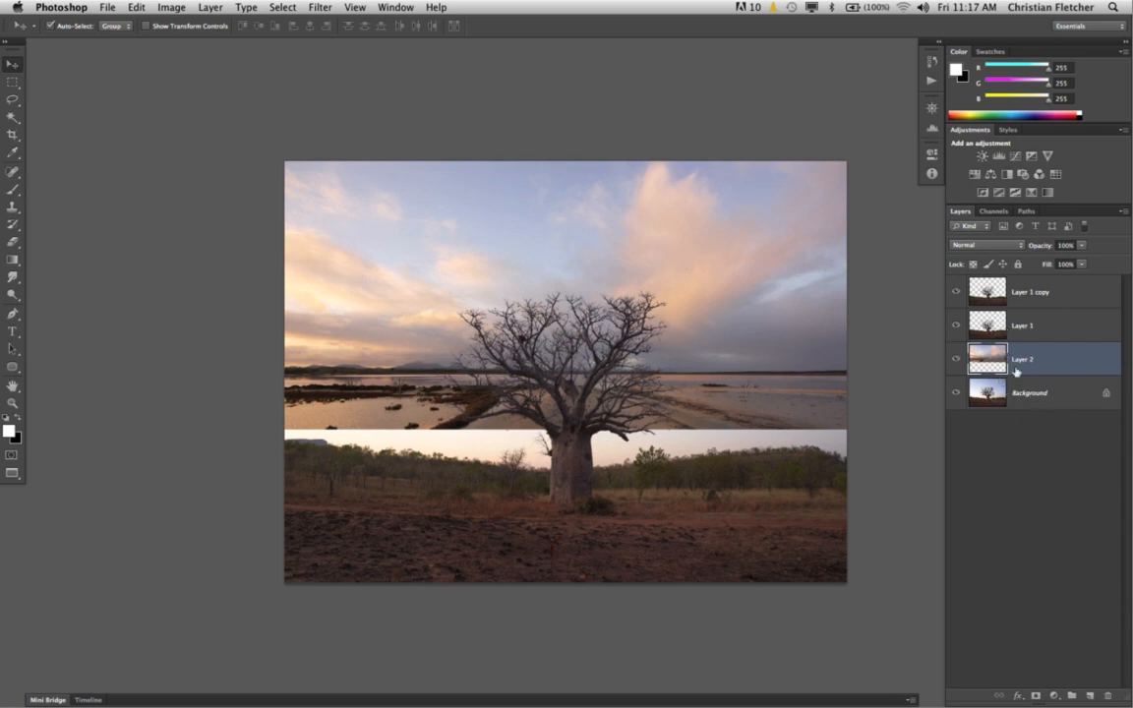
- Stretch the sky layer downward to about 152% height so its horizon falls behind the ground
{"action": "key", "text": "ctrl+t"}
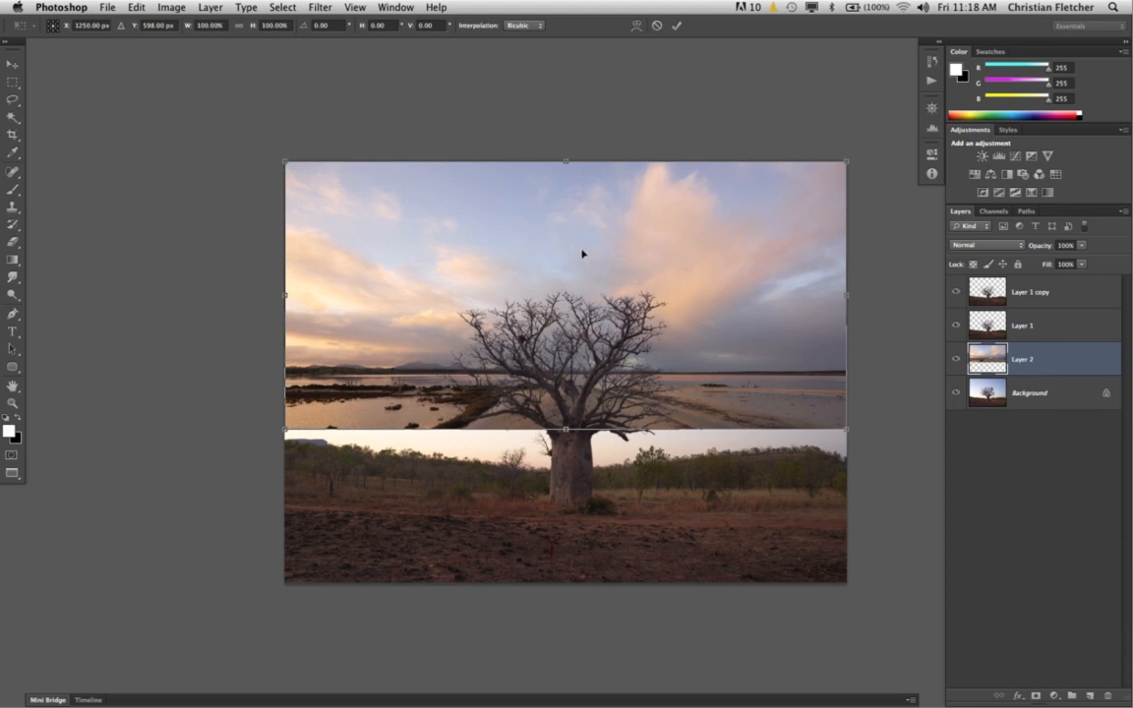
{"action": "left_click_drag", "start_coordinate": [565, 429], "coordinate": [572, 571]}
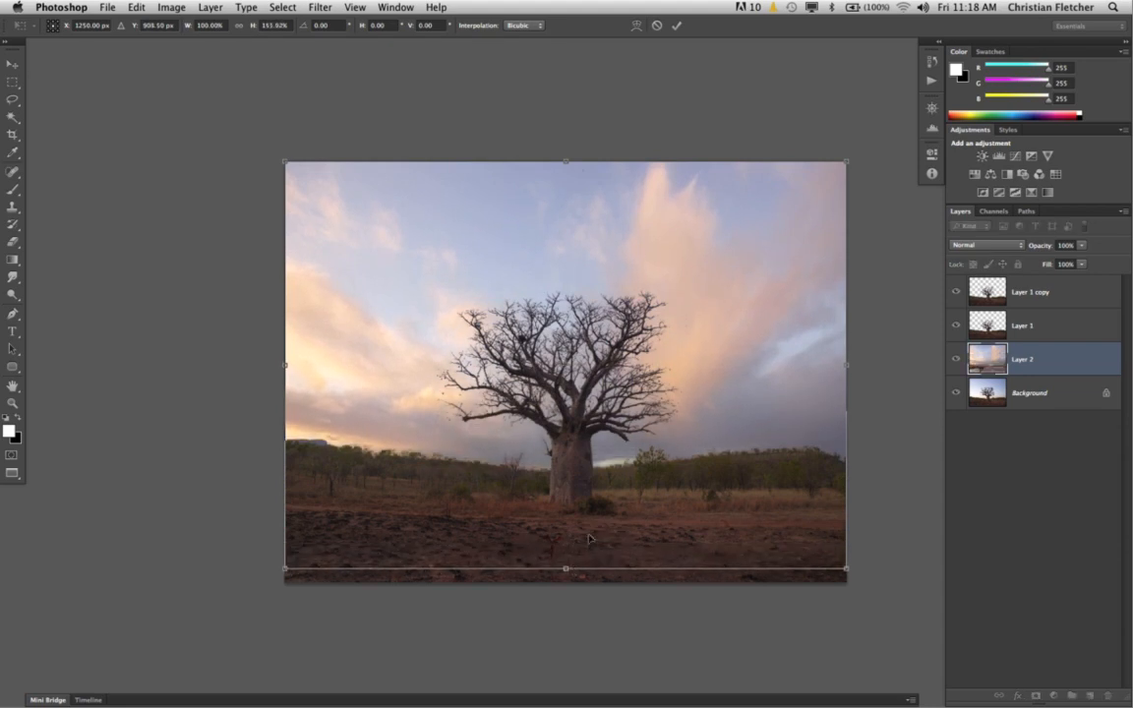
{"action": "key", "text": "Return"}
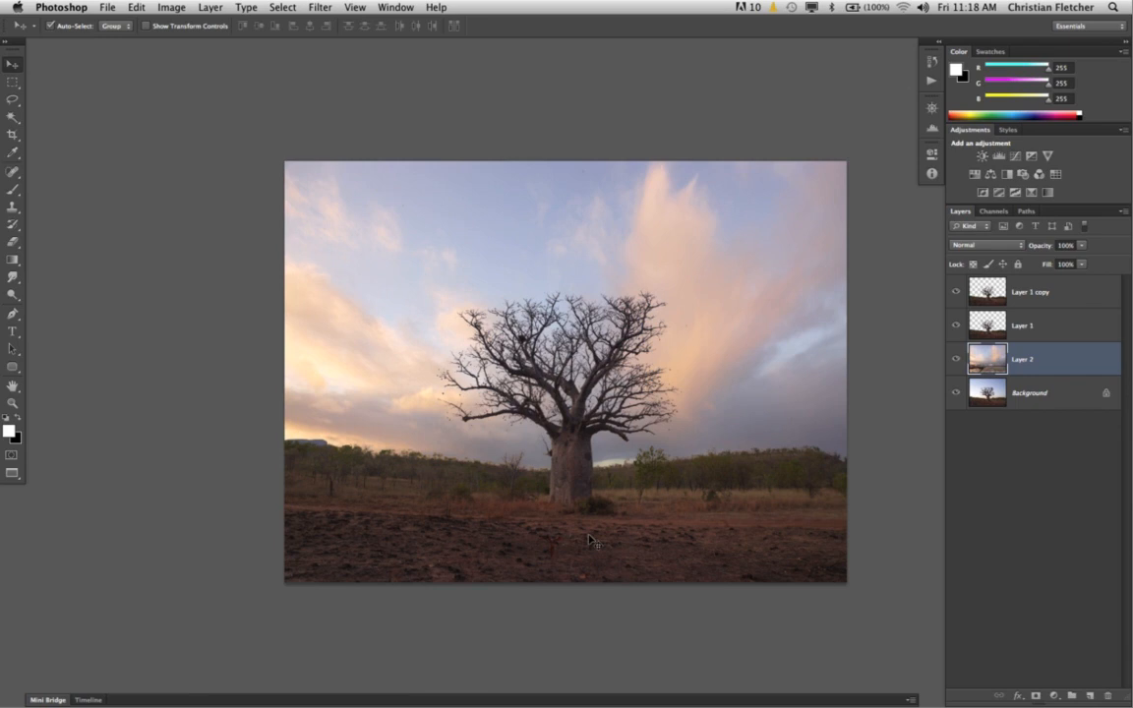
- Duplicate the sky layer, Layer 2, and set the copy's blend mode to Screen
{"action": "key", "text": "super+alt+0"}
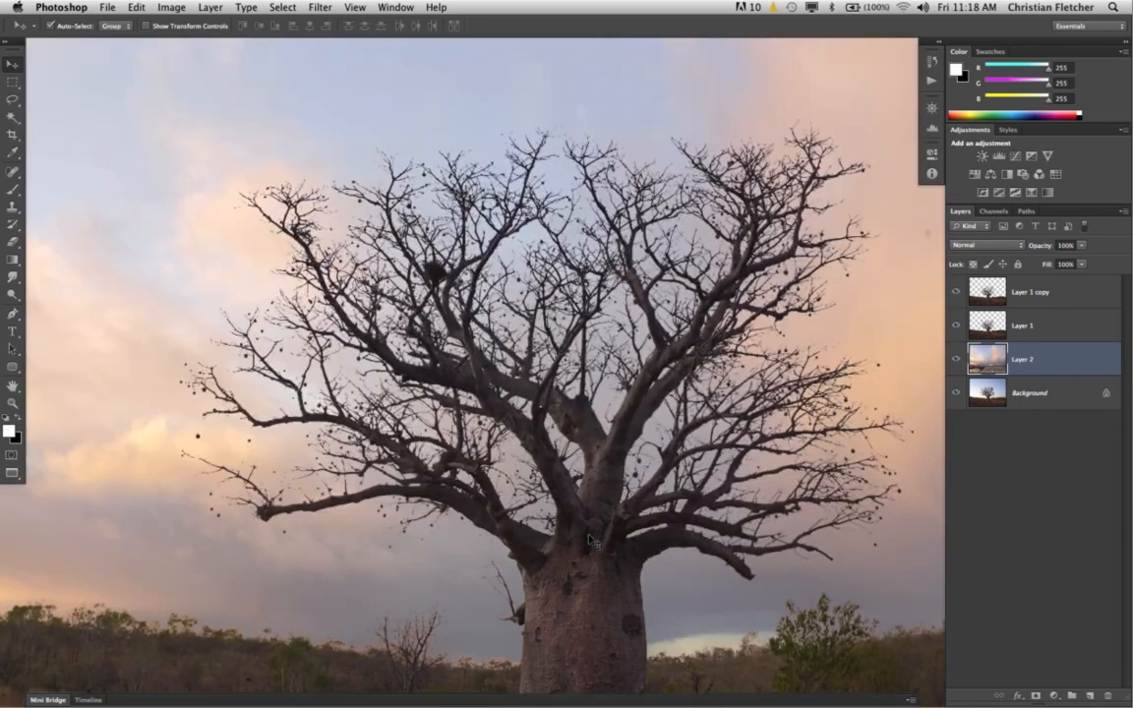
{"action": "left_click_drag", "start_coordinate": [586, 470], "coordinate": [518, 334]}
{"action": "scroll", "coordinate": [518, 334], "scroll_direction": "down", "scroll_amount": 3}
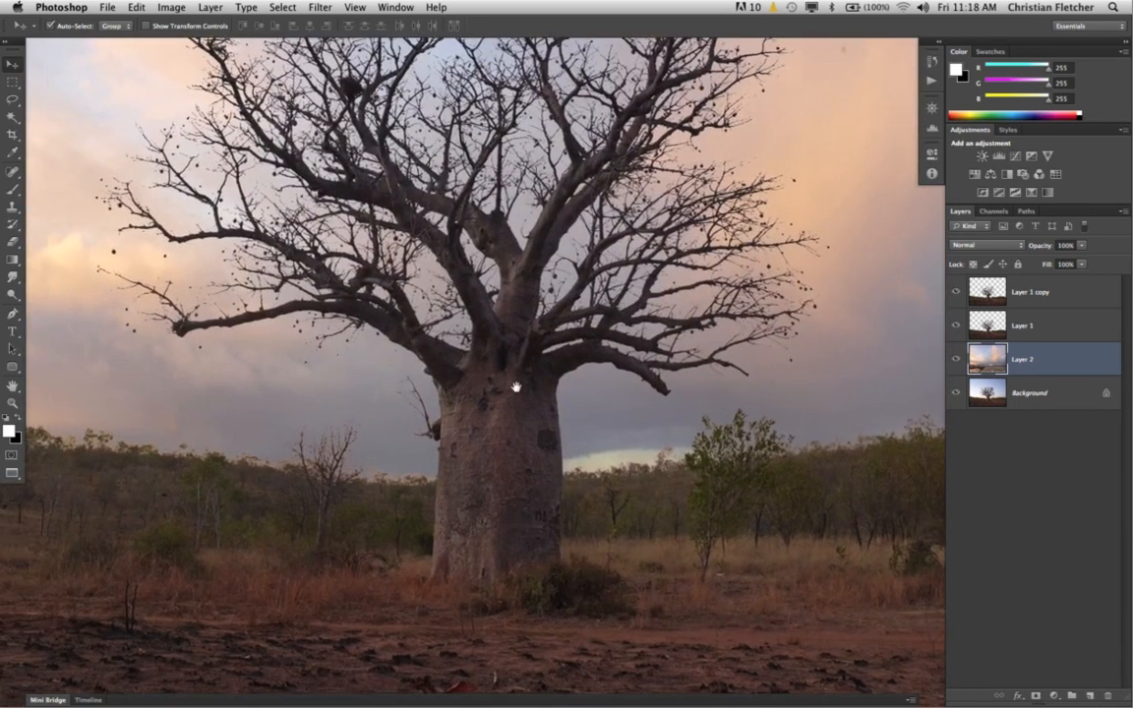
{"action": "scroll", "coordinate": [517, 390], "scroll_direction": "left", "scroll_amount": 10}
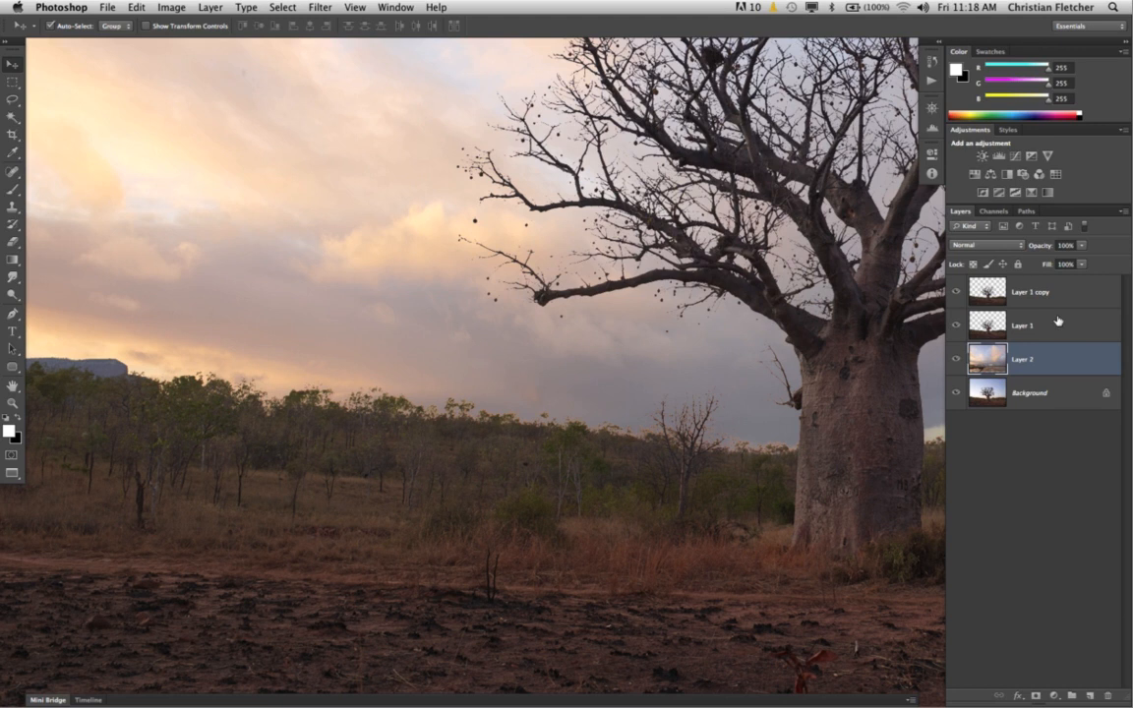
{"action": "key", "text": "super+j"}
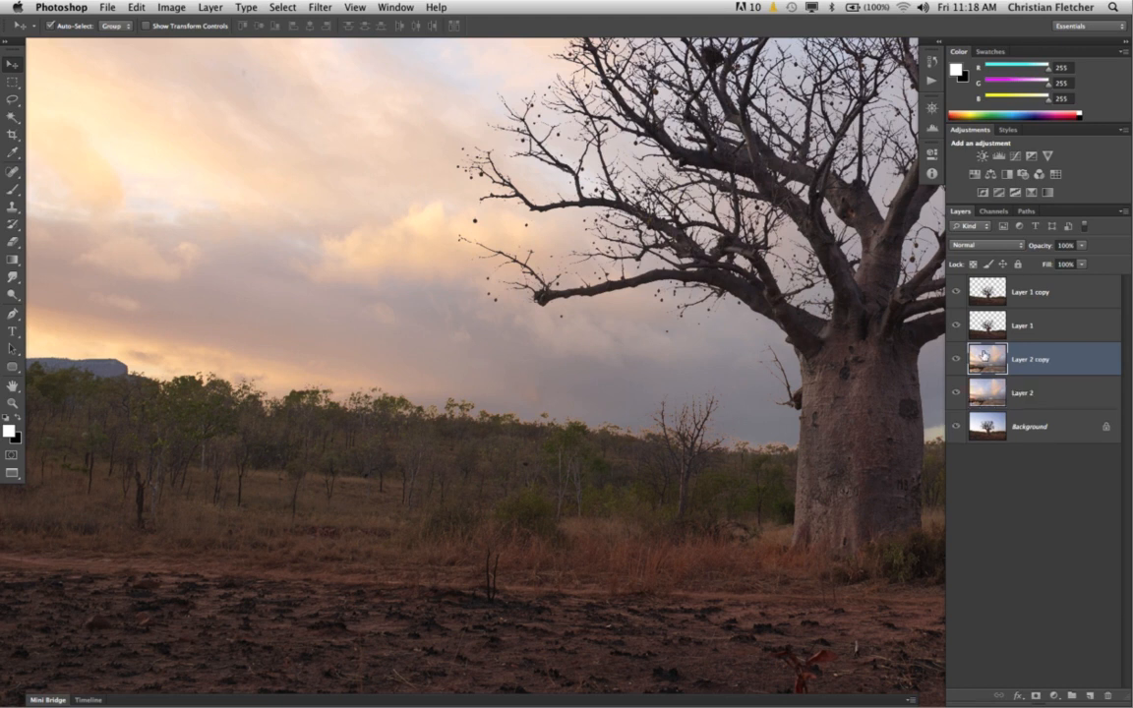
{"action": "left_click", "coordinate": [973, 245]}
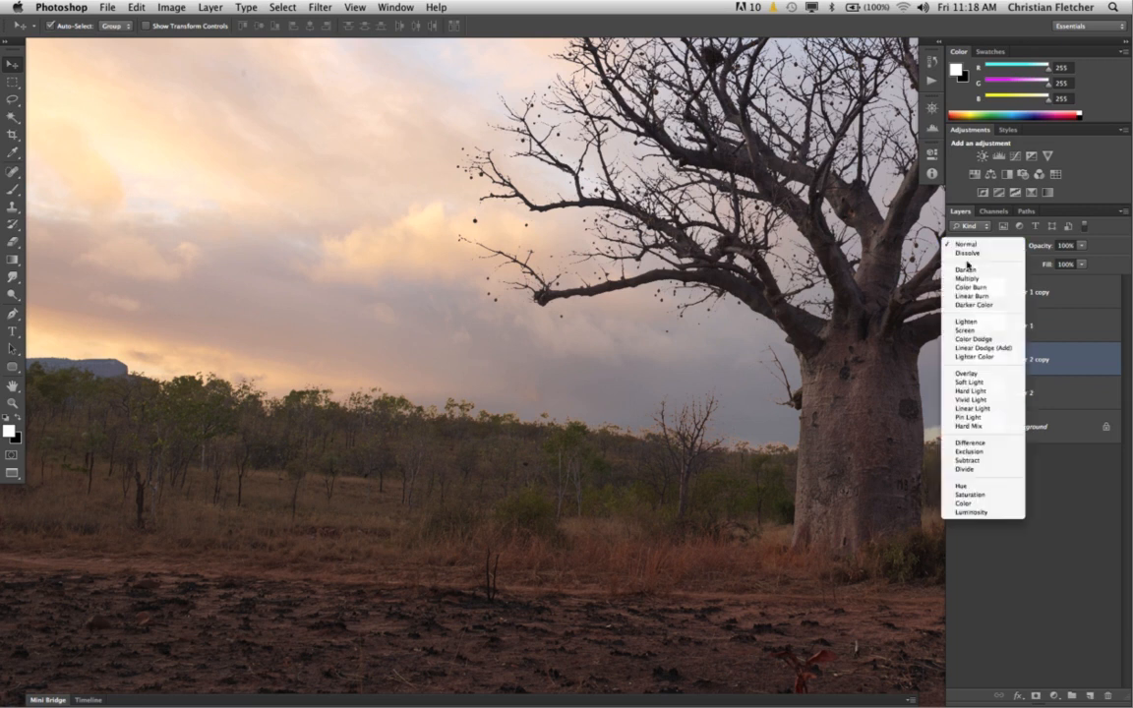
{"action": "left_click", "coordinate": [959, 329]}
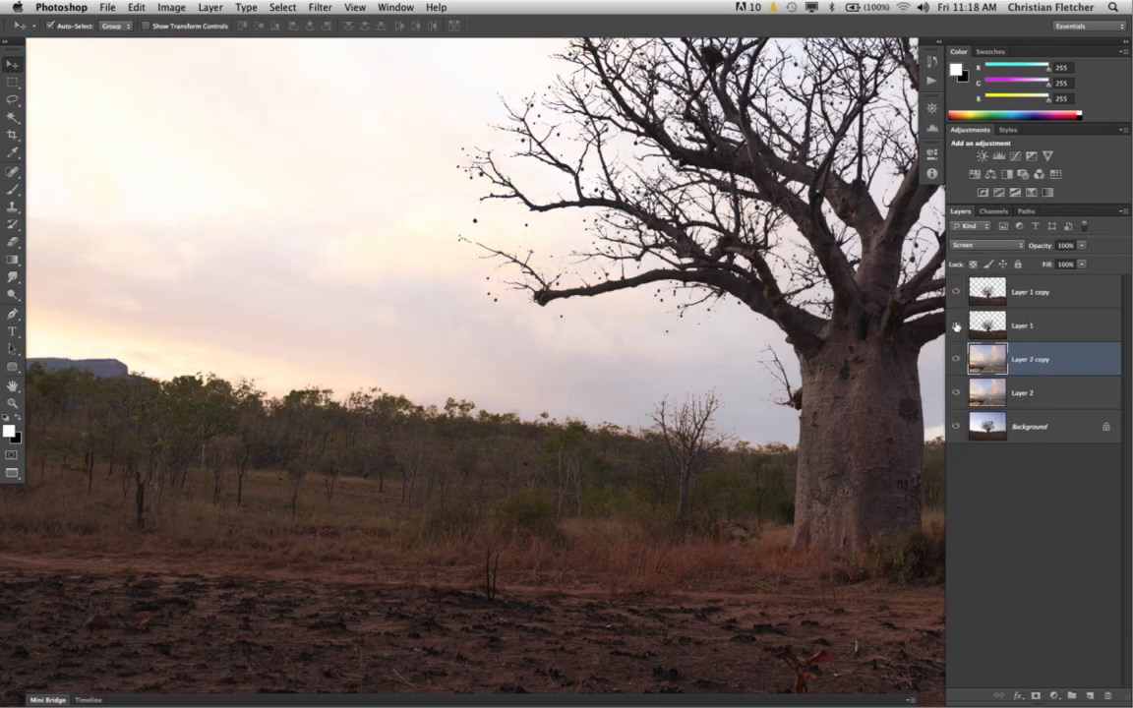
- Lower Layer 2 copy's opacity to 36% and compare the sky with that layer hidden and shown
{"action": "key", "text": "super+minus"}
{"action": "key", "text": "super+minus"}
{"action": "key", "text": "super+minus"}
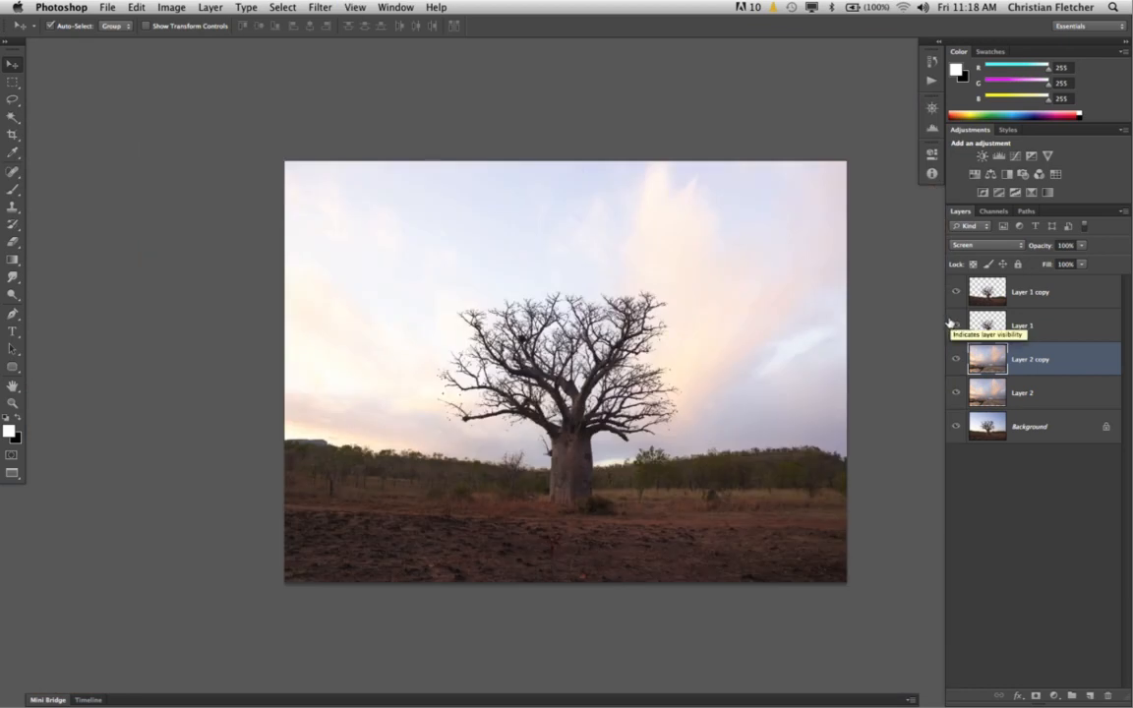
{"action": "key", "text": "super+plus"}
{"action": "key", "text": "super+plus"}
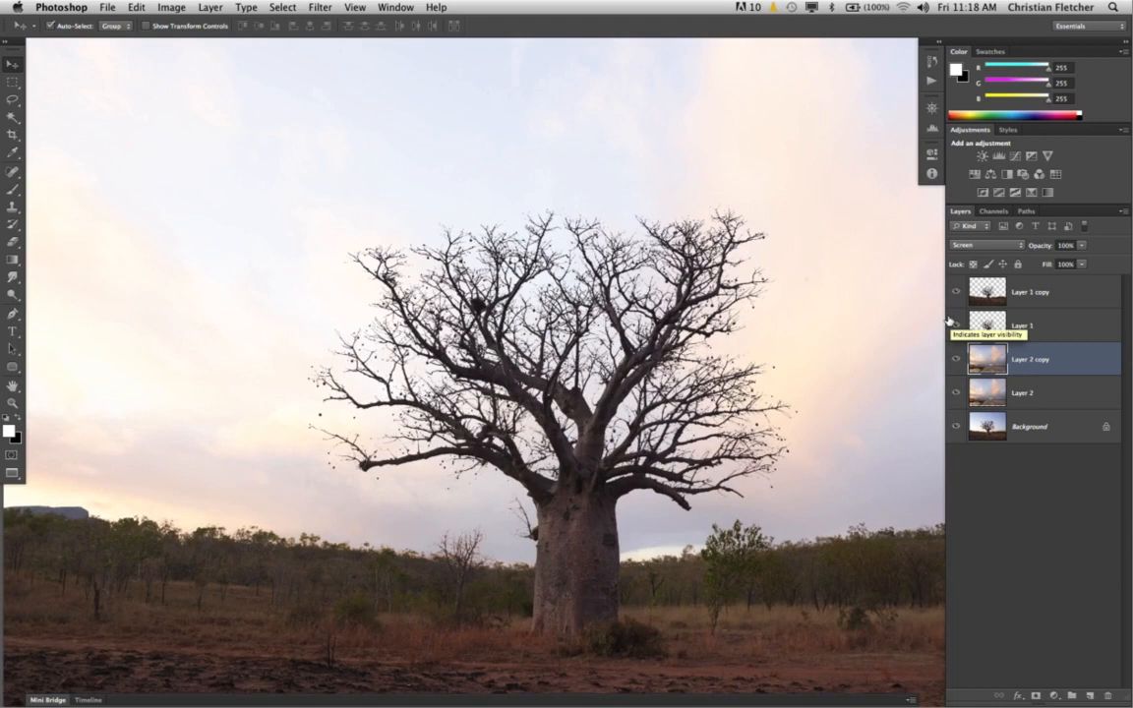
{"action": "key", "text": "super+plus"}
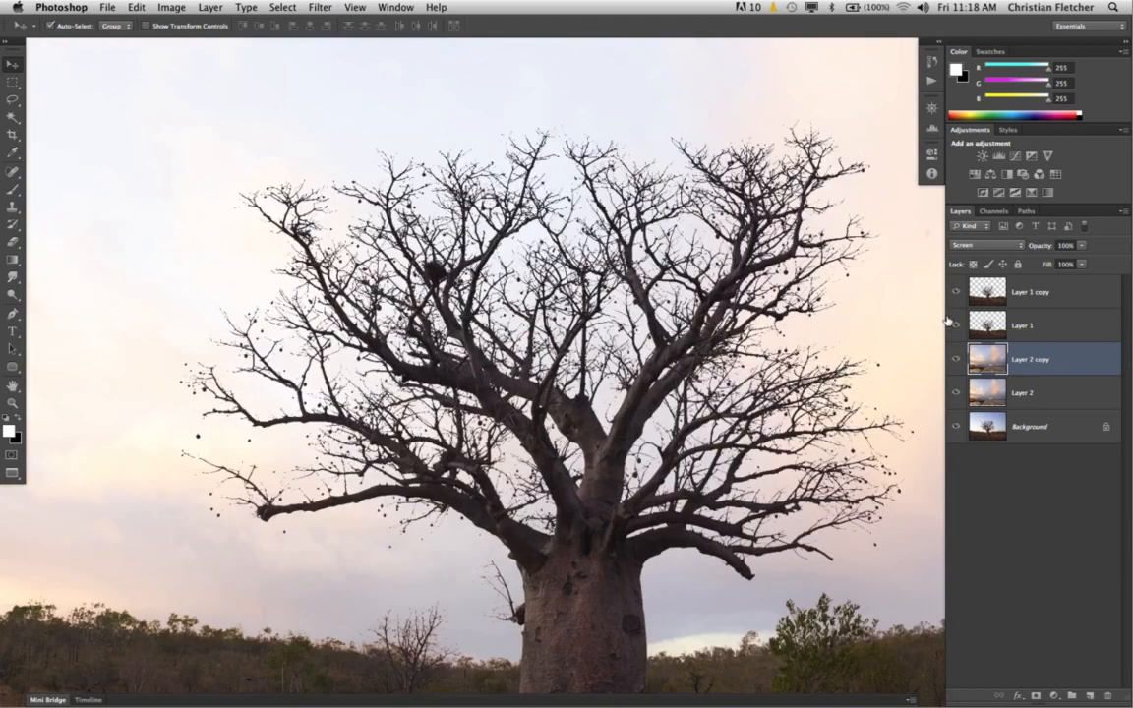
{"action": "left_click_drag", "start_coordinate": [494, 525], "coordinate": [595, 347]}
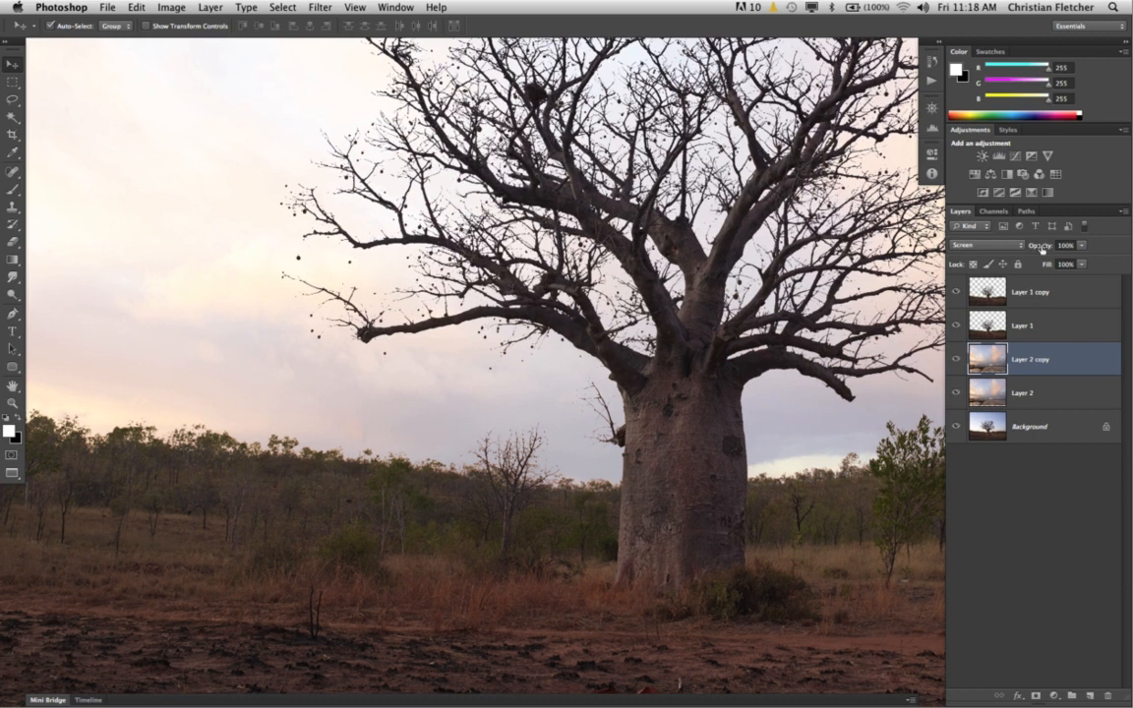
{"action": "left_click_drag", "start_coordinate": [1039, 245], "coordinate": [989, 247]}
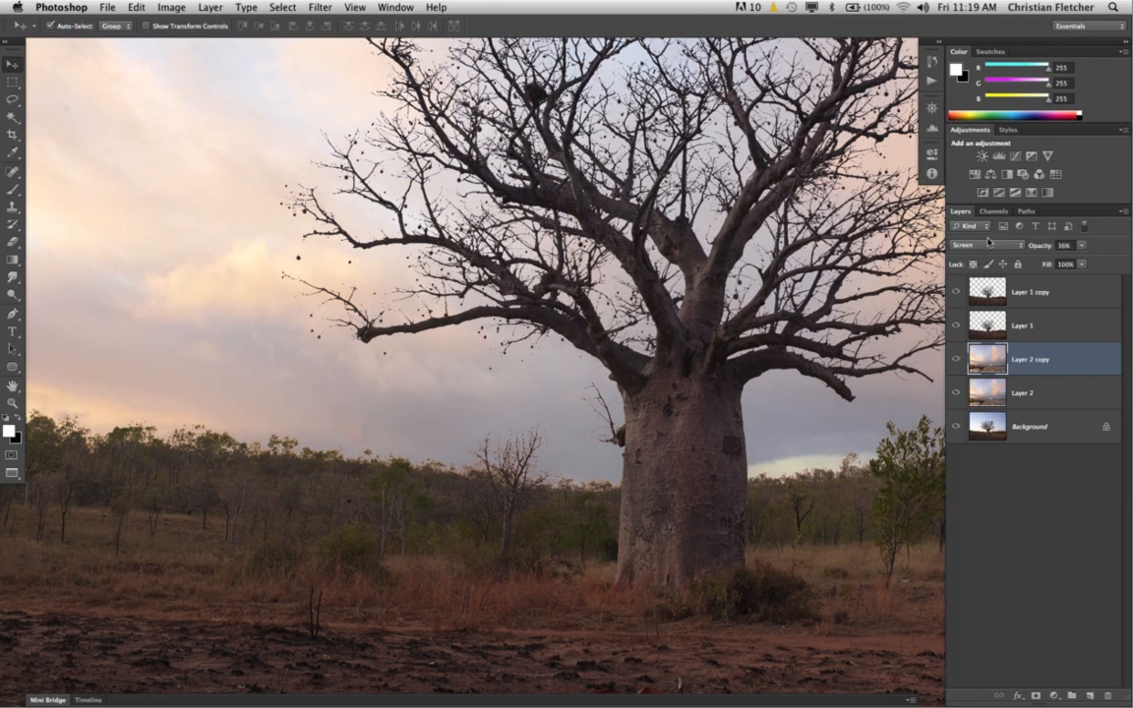
{"action": "left_click", "coordinate": [953, 360]}
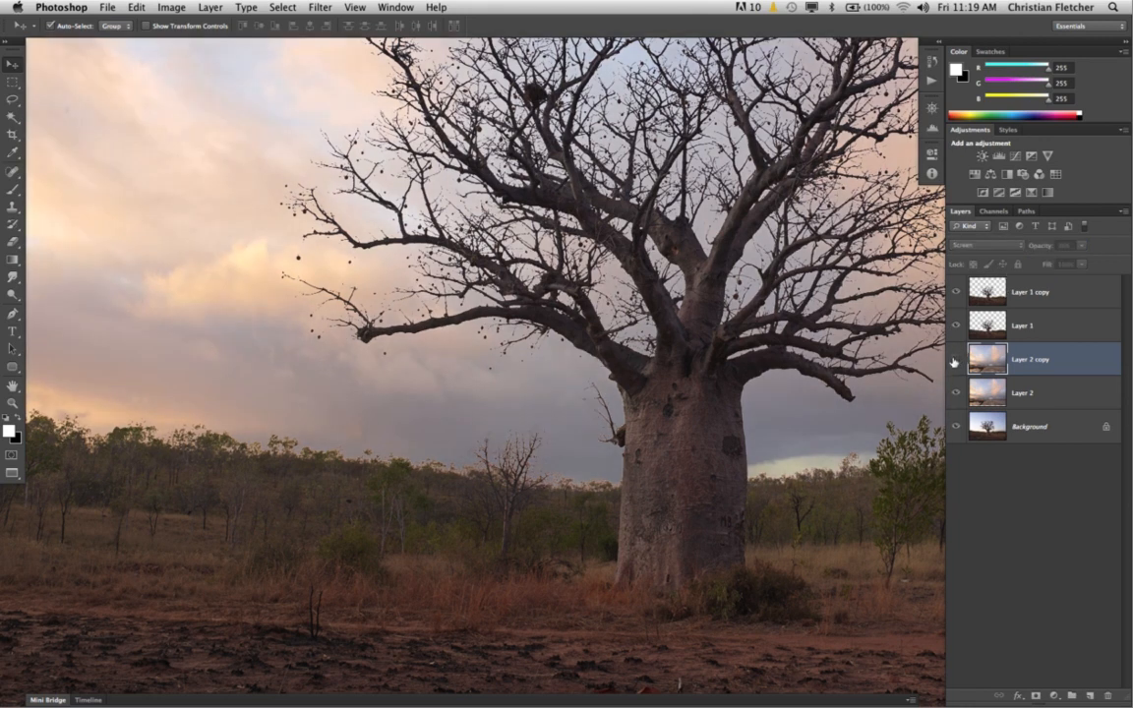
{"action": "left_click", "coordinate": [954, 360]}
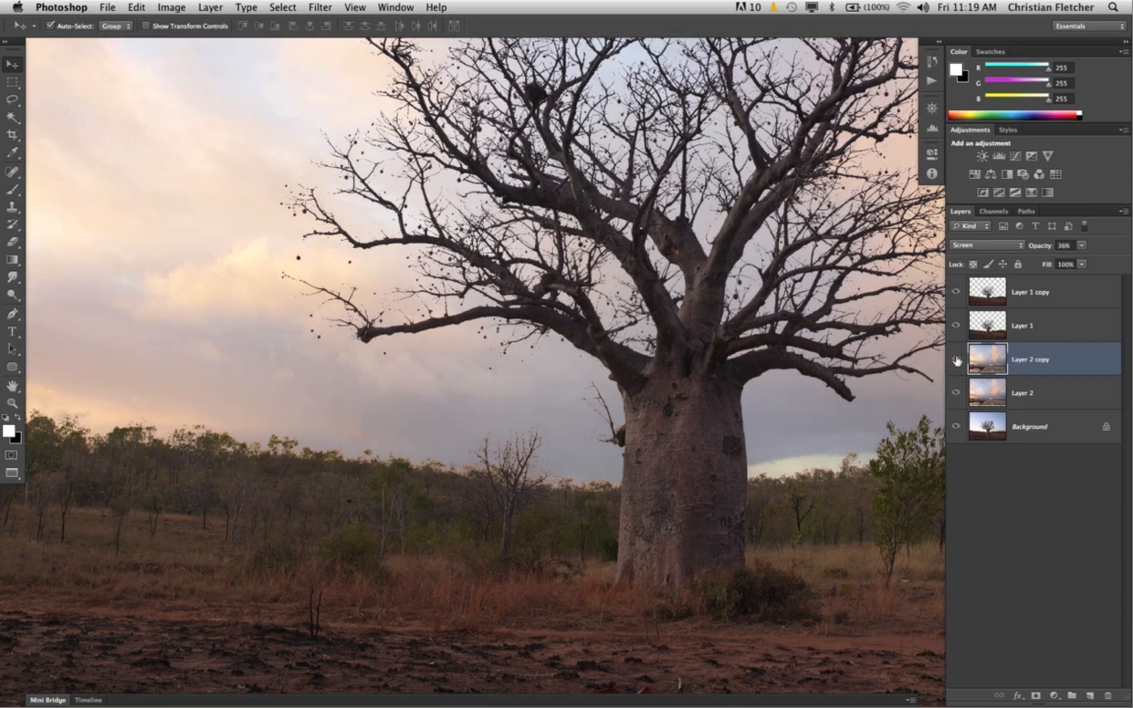
{"action": "key", "text": "super+0"}
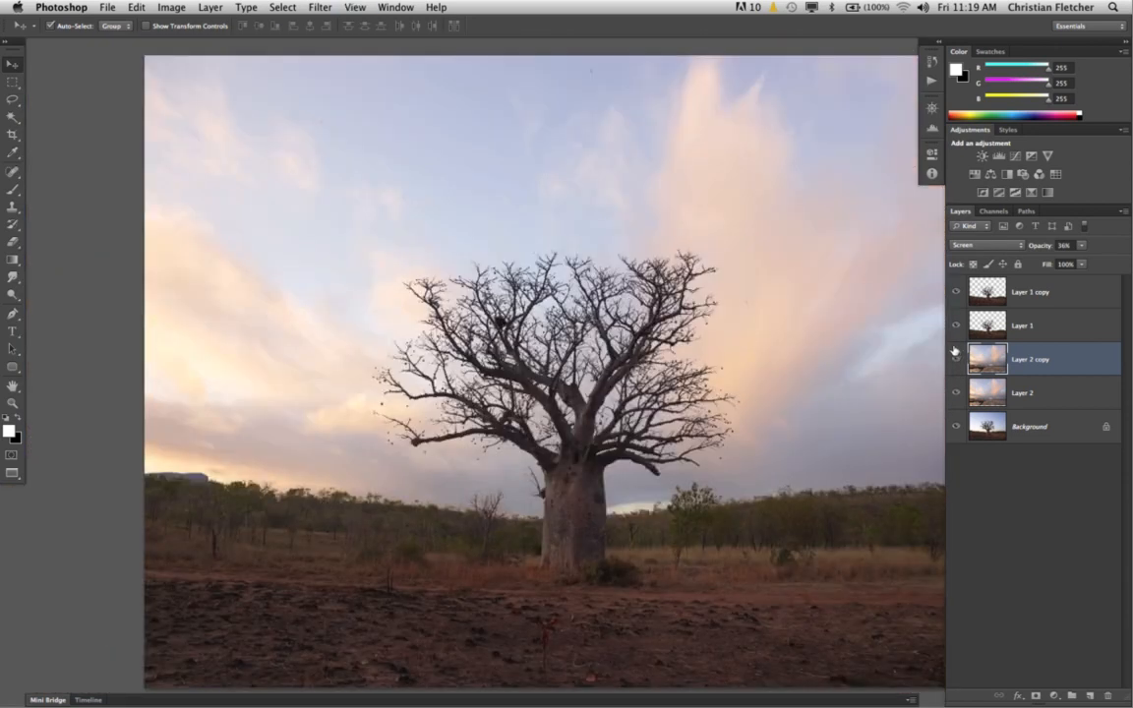
{"action": "key", "text": "super+minus"}
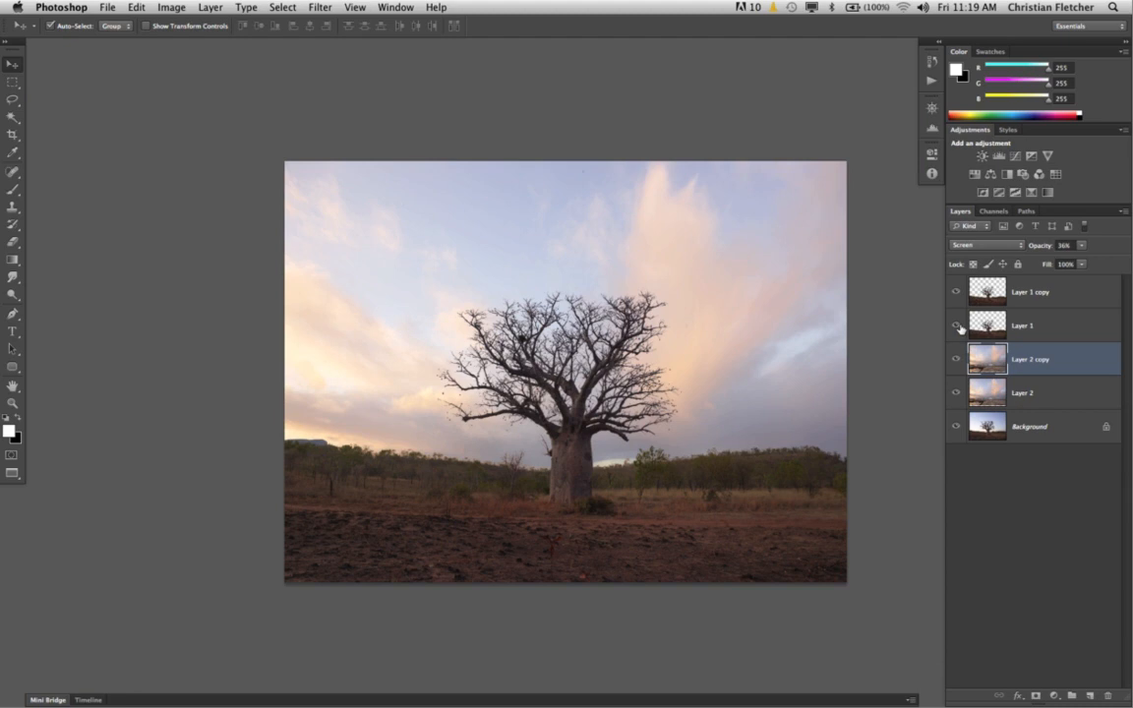
- Stamp all visible layers into a new merged layer above Layer 1 copy
{"action": "left_click", "coordinate": [1027, 292]}
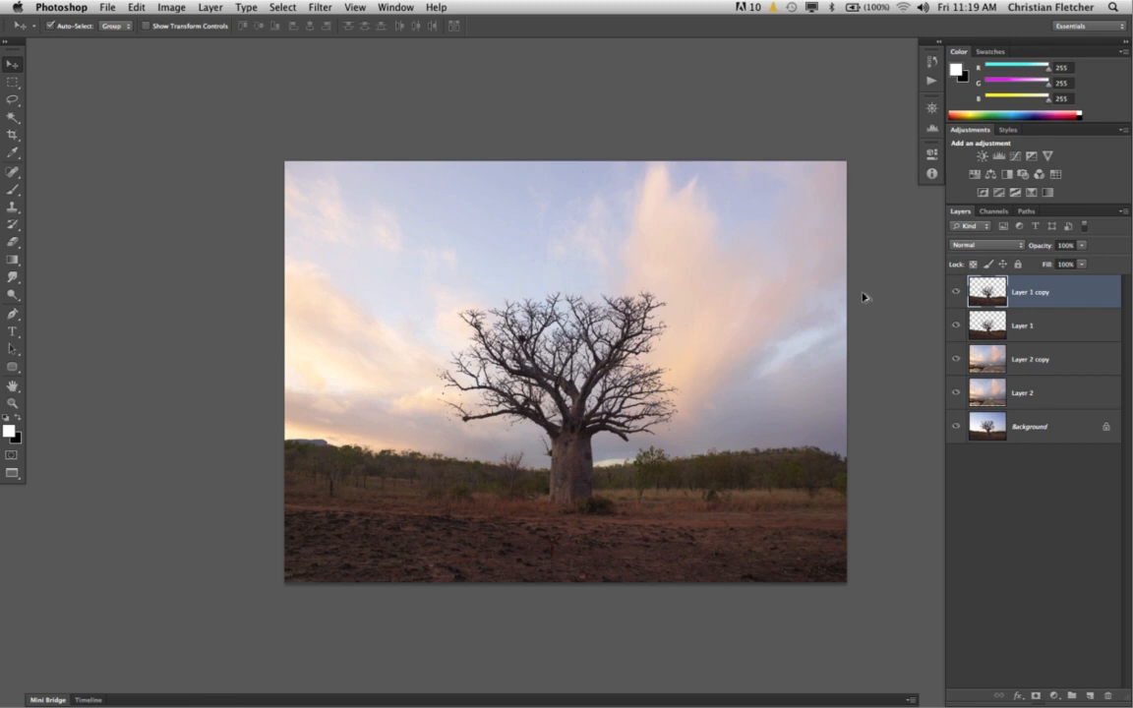
{"action": "key", "text": "super+alt+shift+e"}
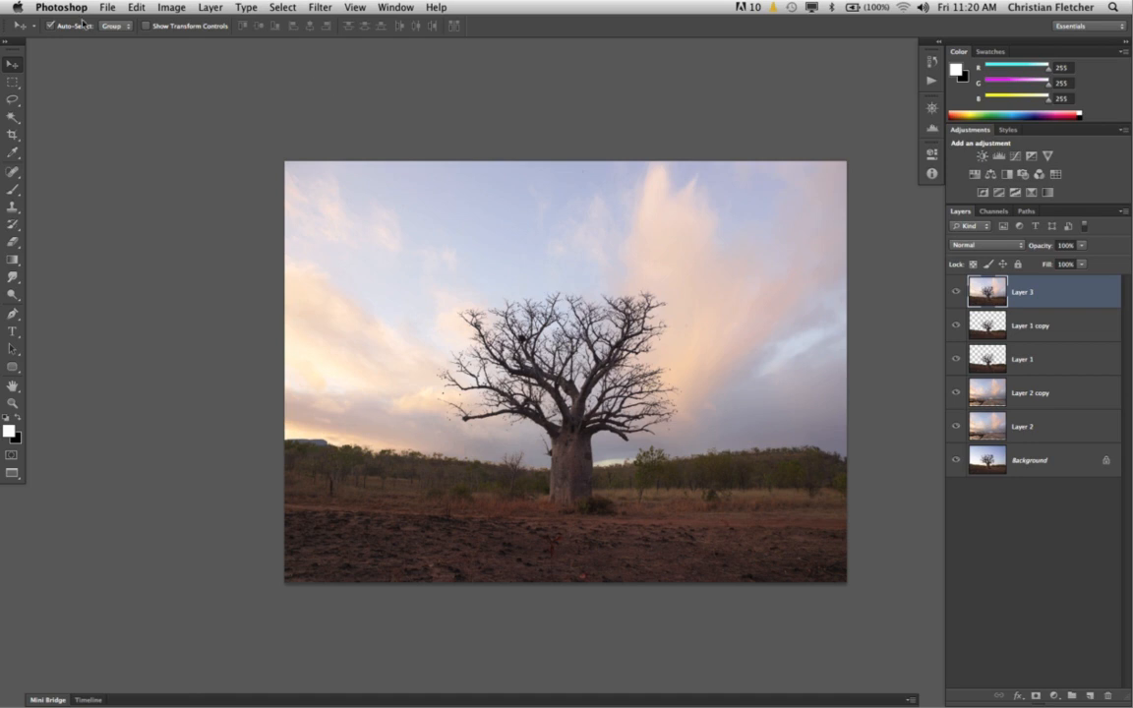
- Use Apply Image on Layer 3 with the merged Red channel, Multiply blending and 100% opacity, and add a white layer mask
{"action": "left_click", "coordinate": [165, 7]}
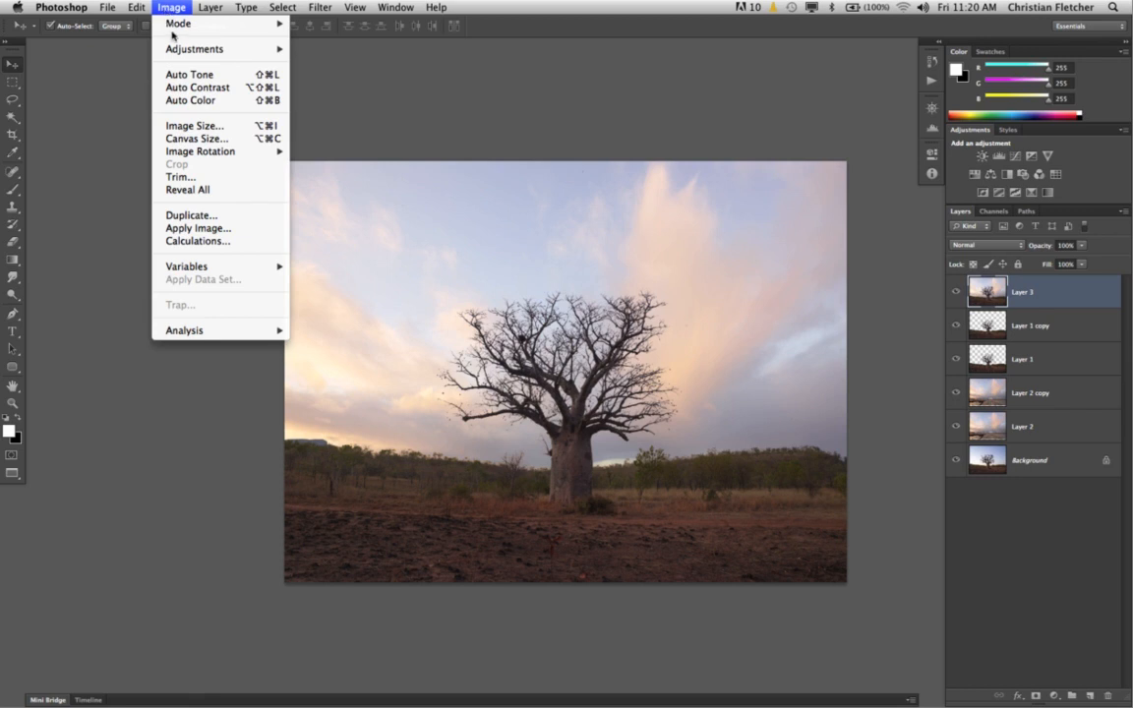
{"action": "left_click", "coordinate": [197, 228]}
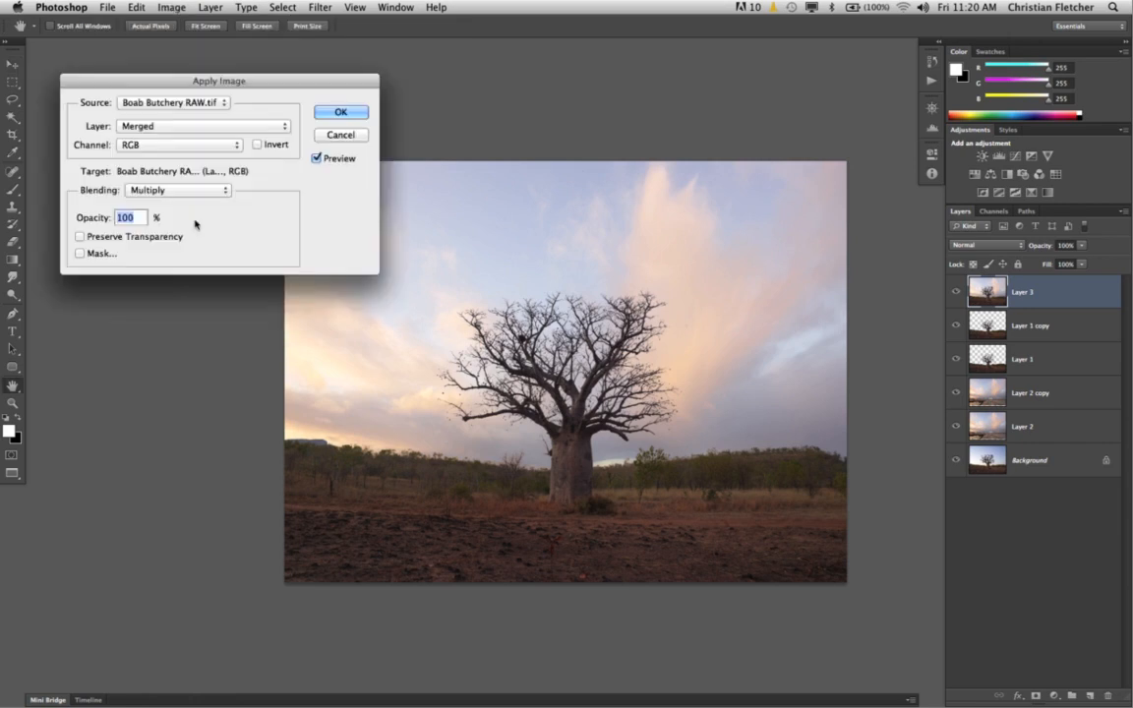
{"action": "left_click", "coordinate": [132, 144]}
{"action": "left_click", "coordinate": [145, 158]}
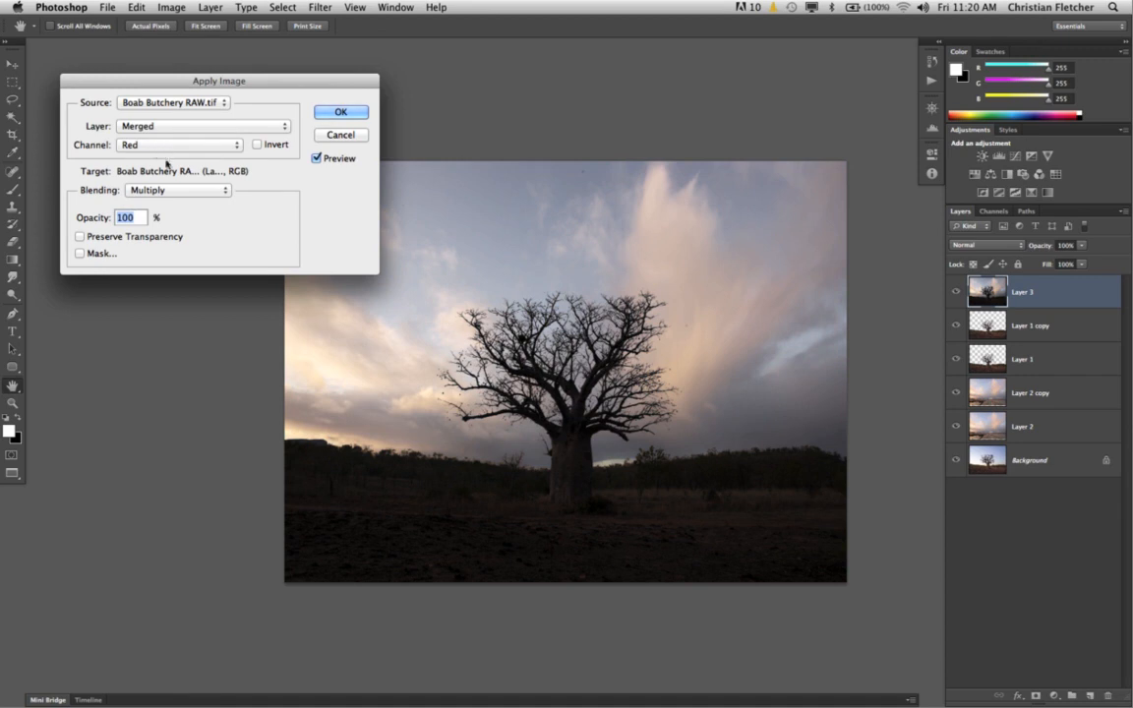
{"action": "left_click", "coordinate": [321, 114]}
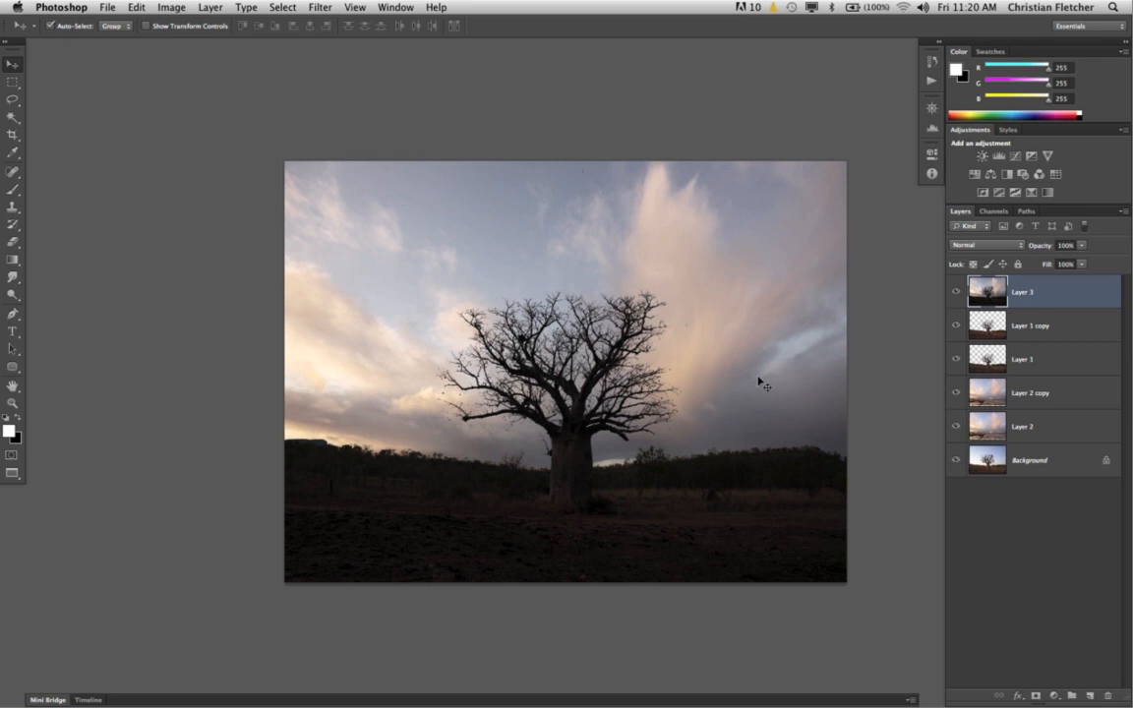
{"action": "left_click", "coordinate": [1034, 696]}
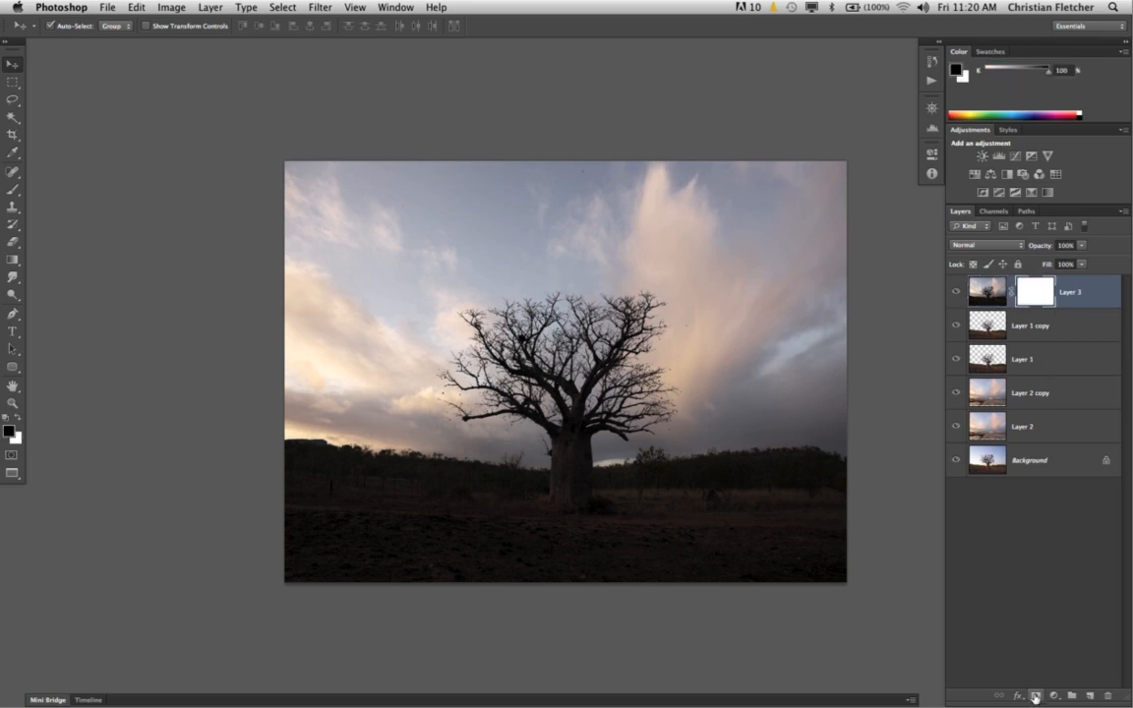
- Load the Blue copy channel, inverted, as a new selection covering the tree and the ground
{"action": "left_click", "coordinate": [285, 8]}
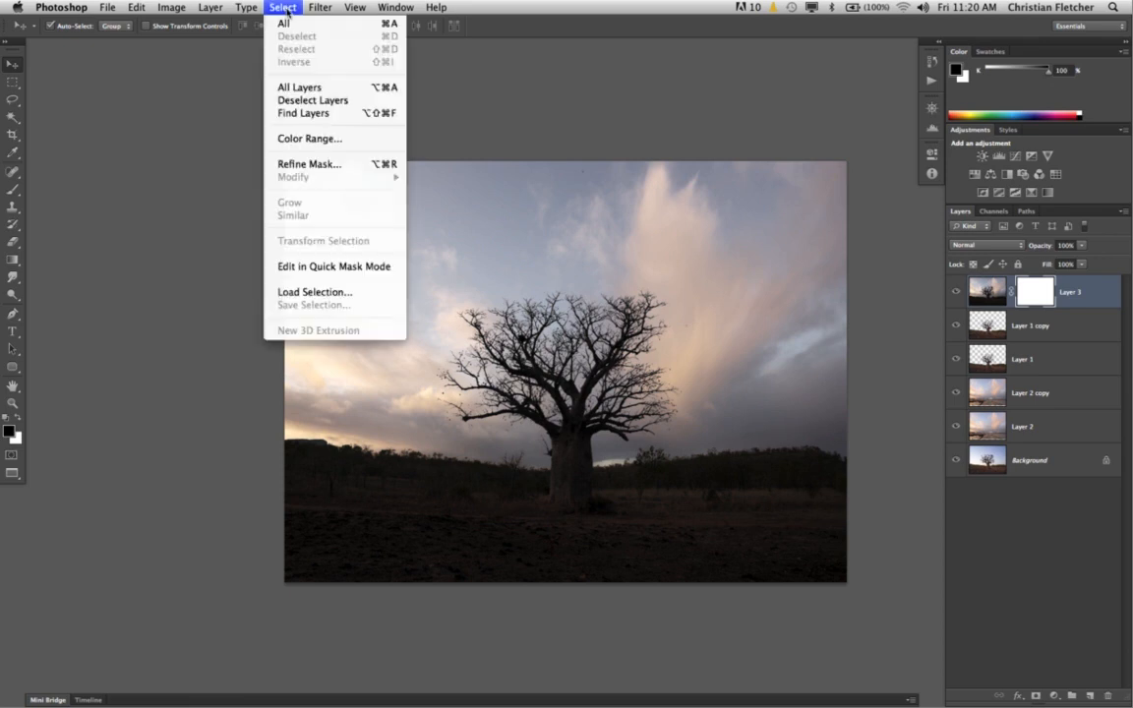
{"action": "left_click", "coordinate": [296, 294]}
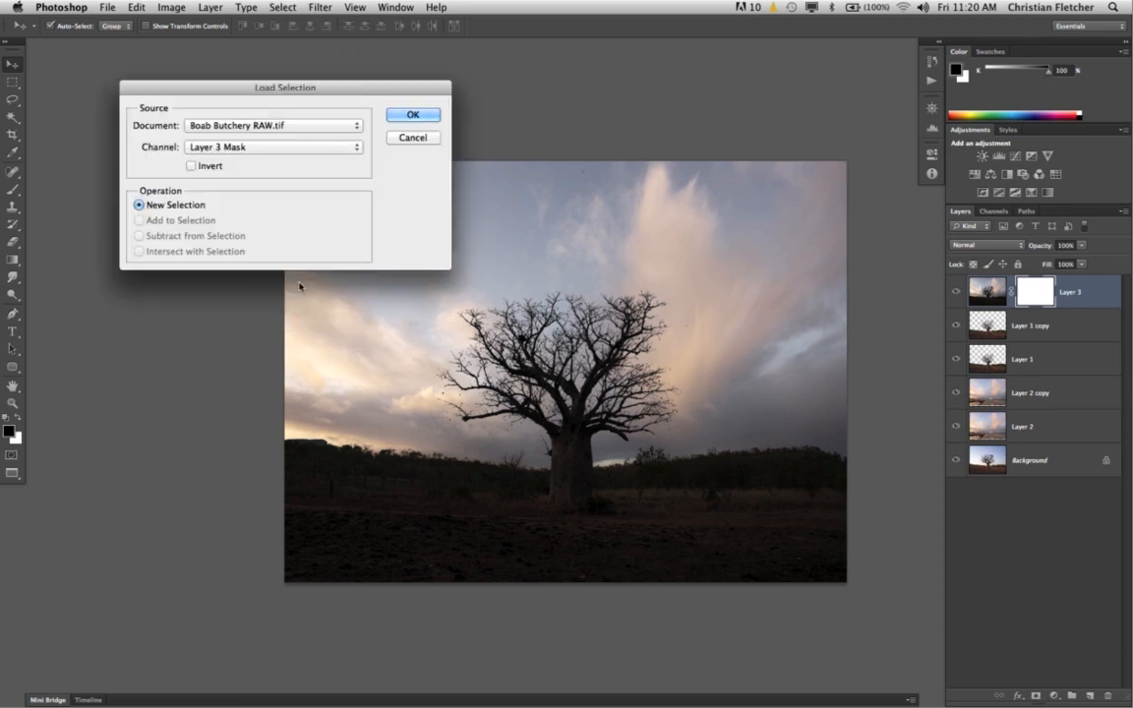
{"action": "left_click", "coordinate": [188, 148]}
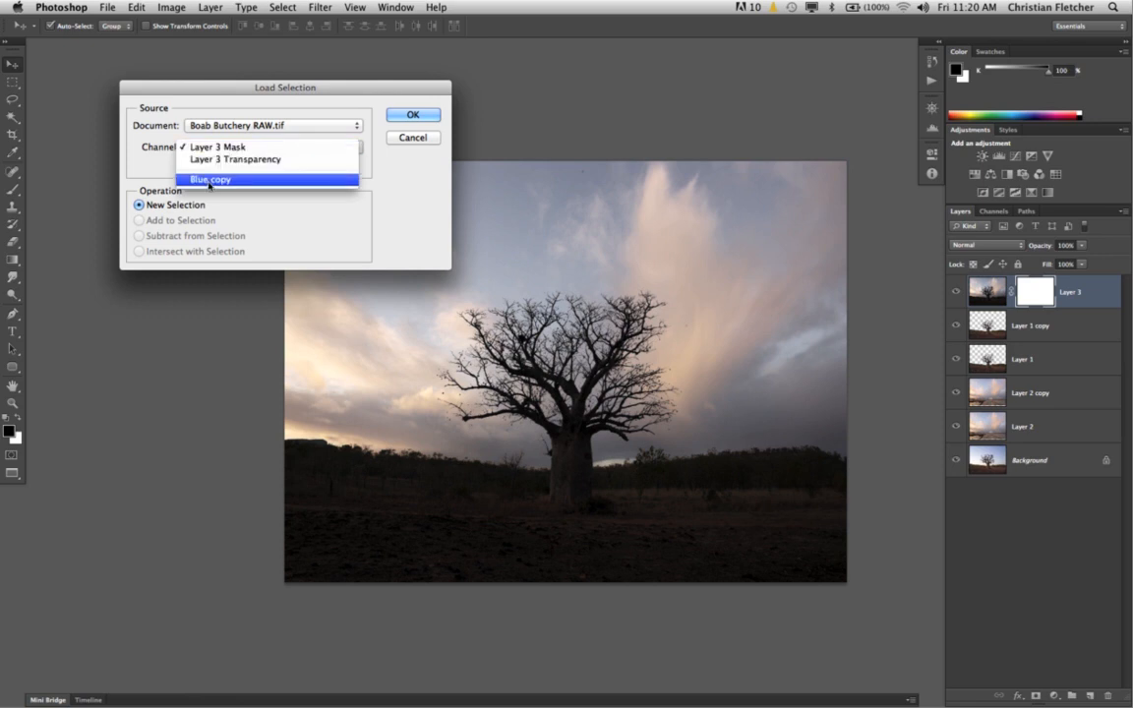
{"action": "left_click", "coordinate": [216, 180]}
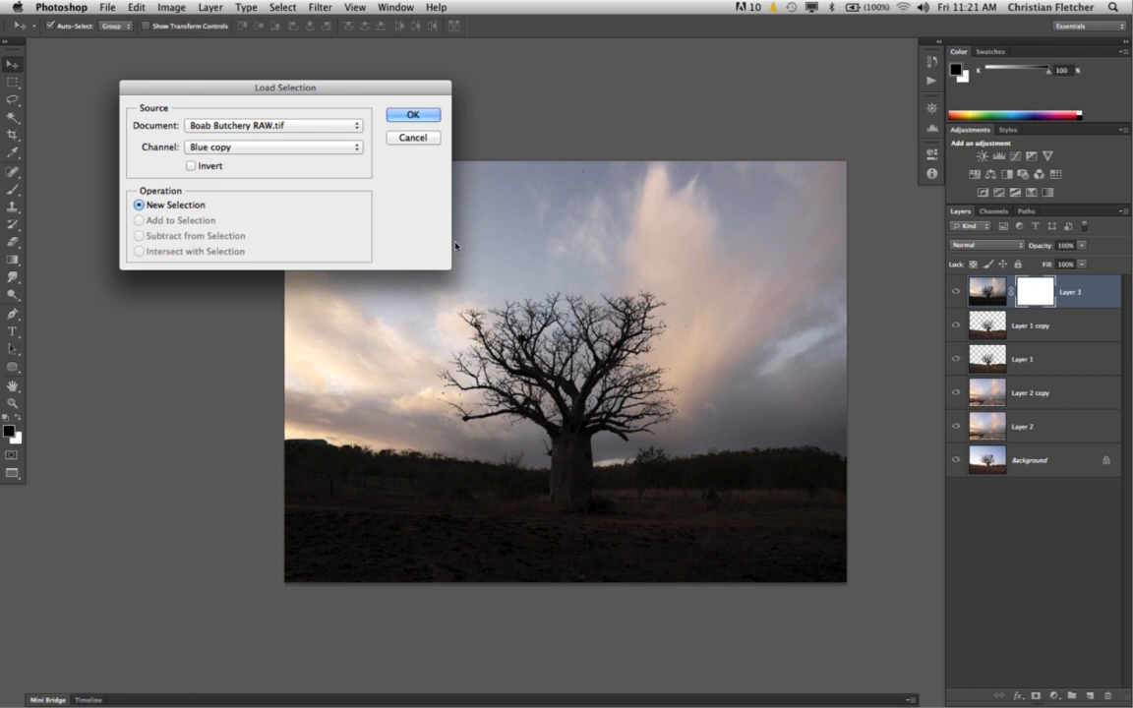
{"action": "left_click", "coordinate": [191, 166]}
{"action": "left_click", "coordinate": [416, 116]}
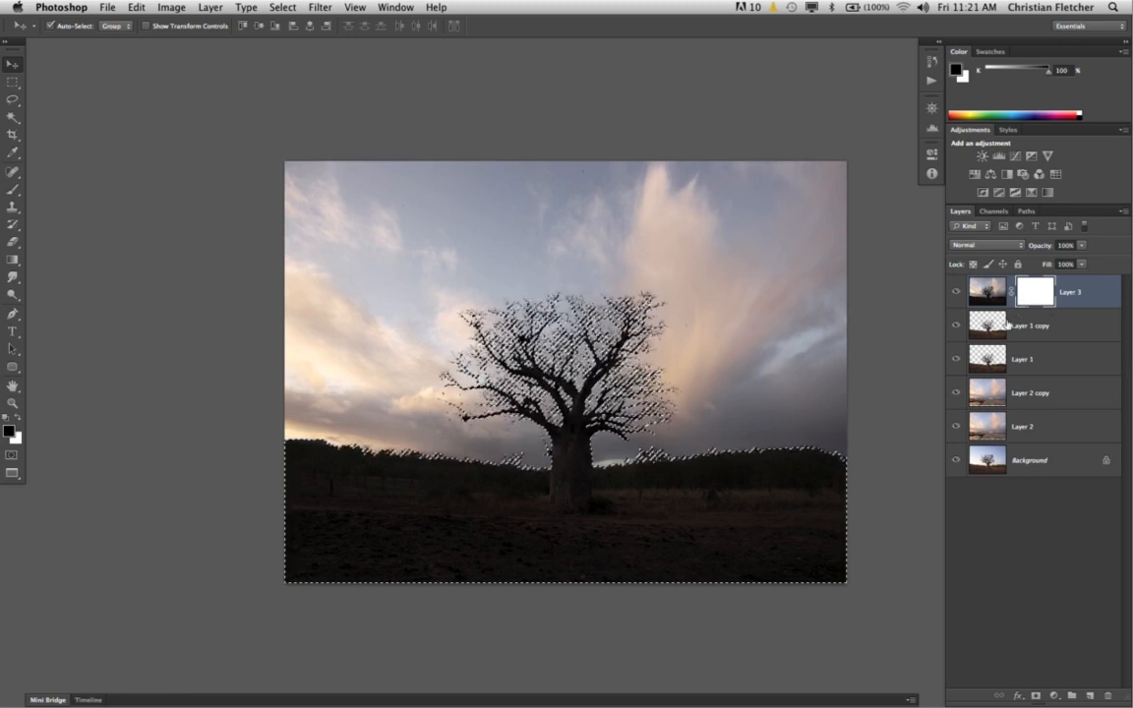
- Paint black on Layer 3's mask over the selected tree and ground with an 800 px brush at 30% opacity
{"action": "key", "text": "b"}
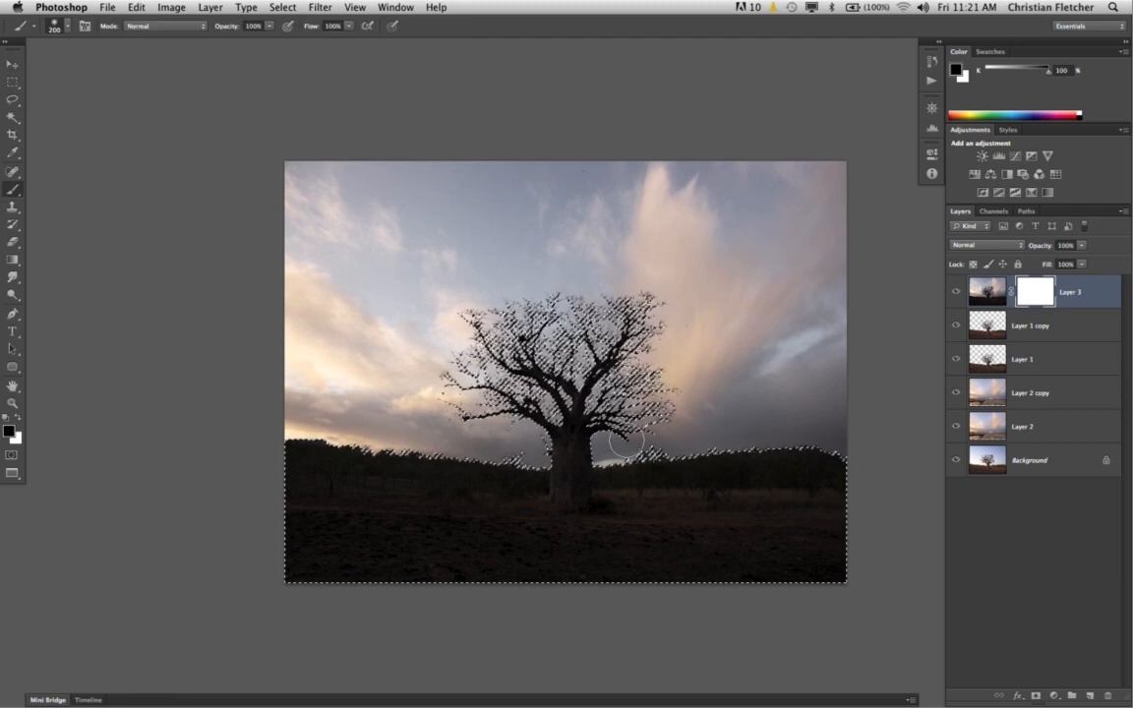
{"action": "key", "text": "3"}
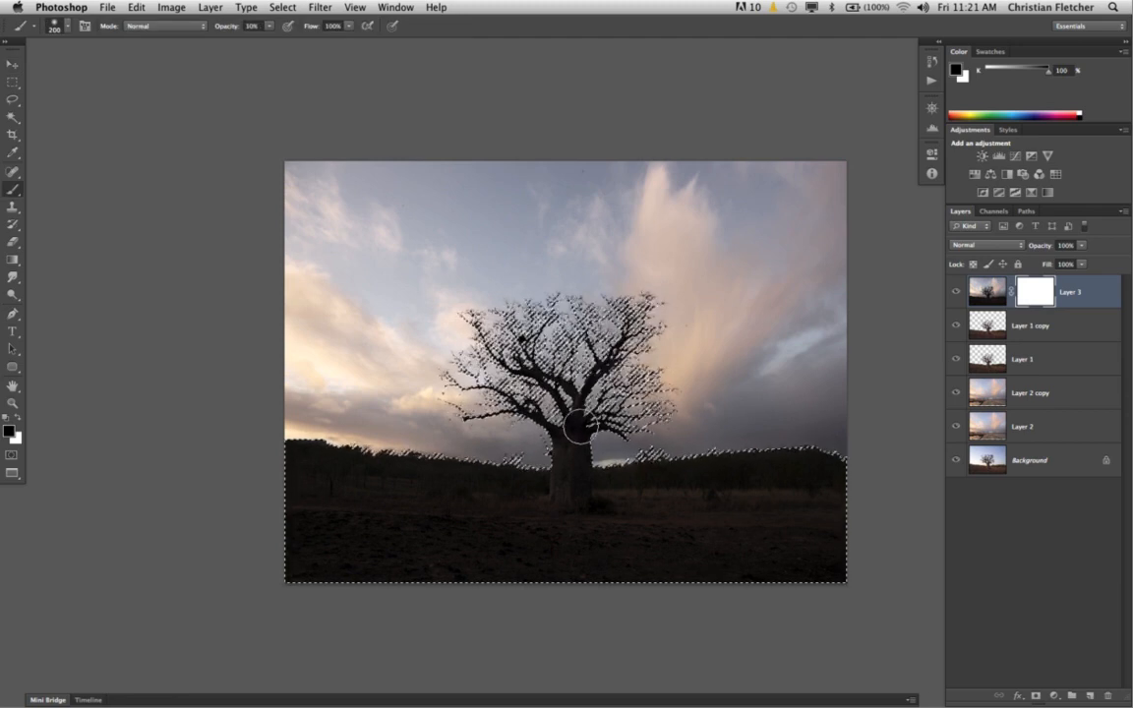
{"action": "key", "text": "bracketright"}
{"action": "key", "text": "bracketright"}
{"action": "key", "text": "bracketright"}
{"action": "key", "text": "bracketright"}
{"action": "key", "text": "bracketright"}
{"action": "key", "text": "bracketright"}
{"action": "key", "text": "bracketright"}
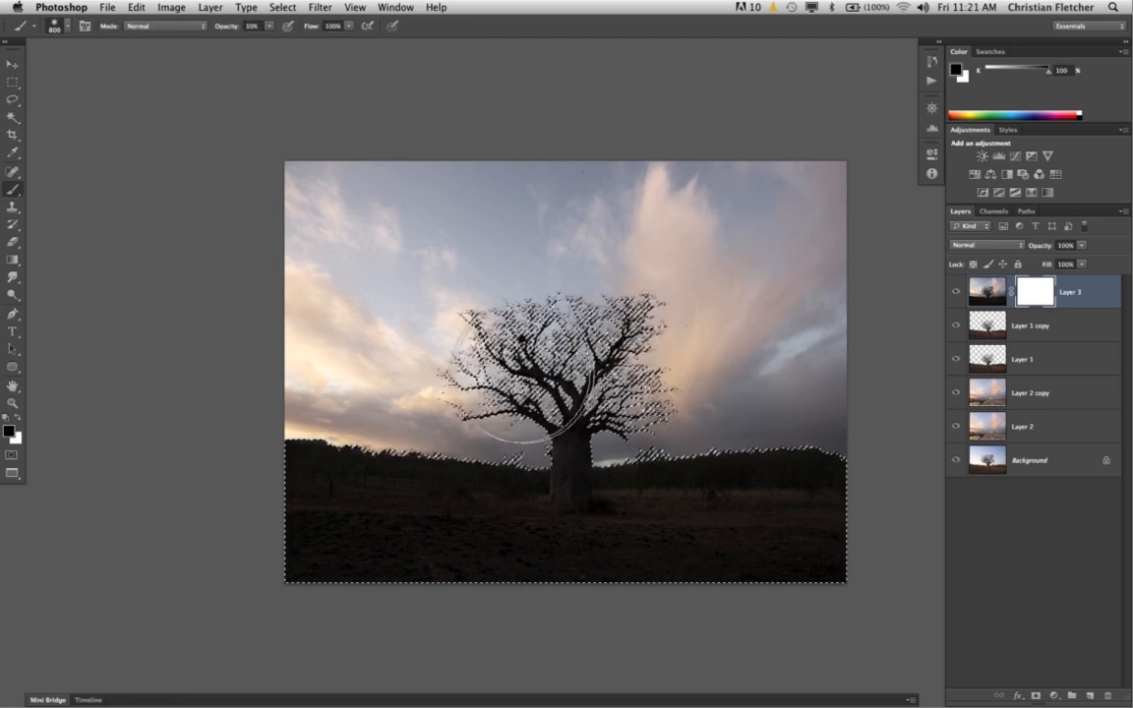
{"action": "mouse_move", "coordinate": [524, 372]}
{"action": "left_mouse_down"}
{"action": "mouse_move", "coordinate": [584, 361]}
{"action": "mouse_move", "coordinate": [624, 380]}
{"action": "mouse_move", "coordinate": [631, 368]}
{"action": "mouse_move", "coordinate": [569, 415]}
{"action": "mouse_move", "coordinate": [502, 373]}
{"action": "left_mouse_up"}
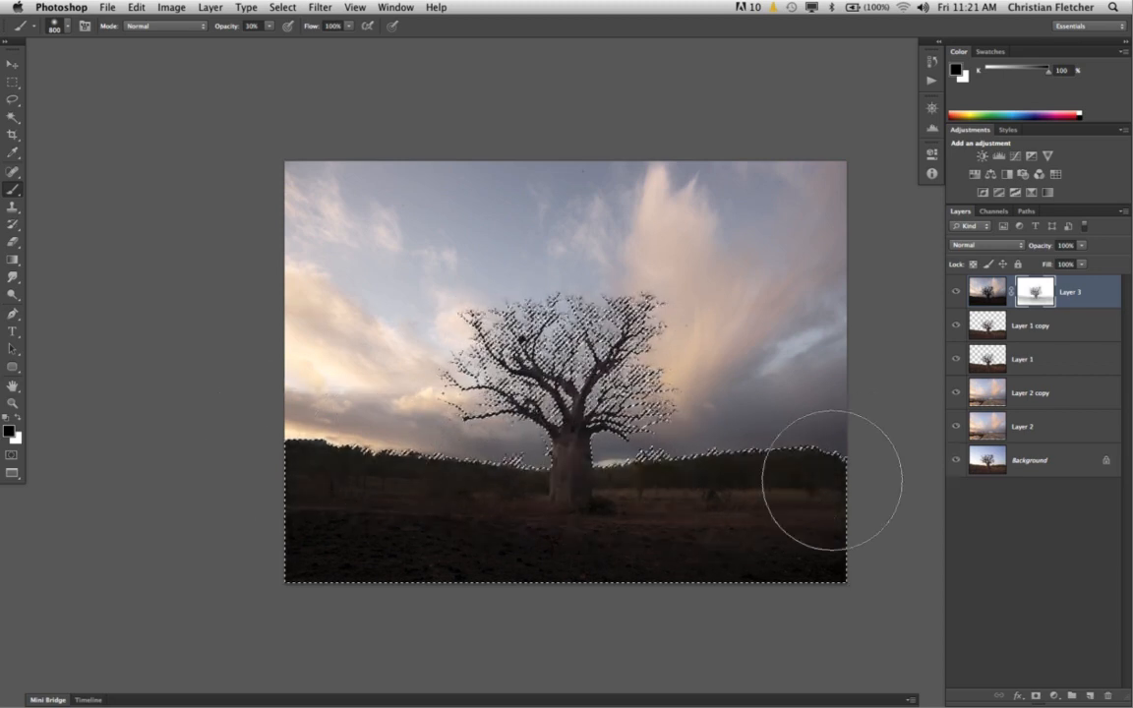
{"action": "mouse_move", "coordinate": [832, 480]}
{"action": "left_mouse_down"}
{"action": "mouse_move", "coordinate": [757, 491]}
{"action": "mouse_move", "coordinate": [223, 472]}
{"action": "mouse_move", "coordinate": [240, 490]}
{"action": "mouse_move", "coordinate": [294, 499]}
{"action": "mouse_move", "coordinate": [578, 522]}
{"action": "left_mouse_up"}
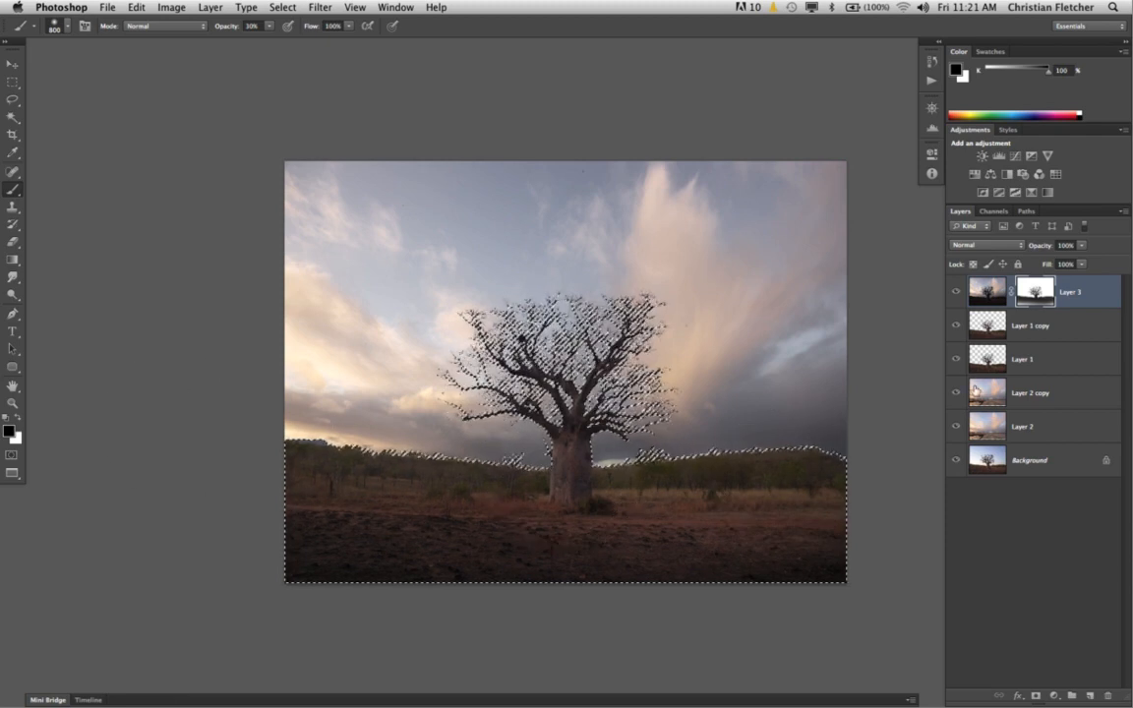
- Inspect Layer 3's mask on its own, clear the selection, and examine the edges of the tree and treeline up close
{"action": "left_click", "coordinate": [1034, 292], "text": "alt"}
{"action": "left_click", "coordinate": [1032, 292], "text": "alt"}
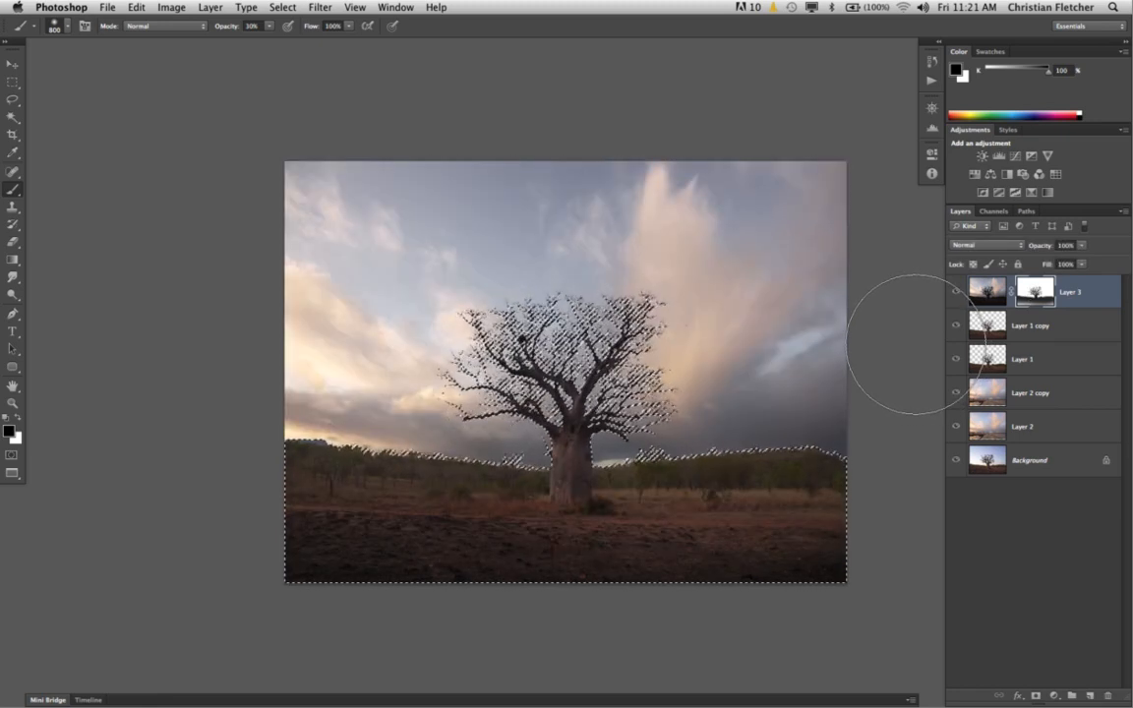
{"action": "key", "text": "super+d"}
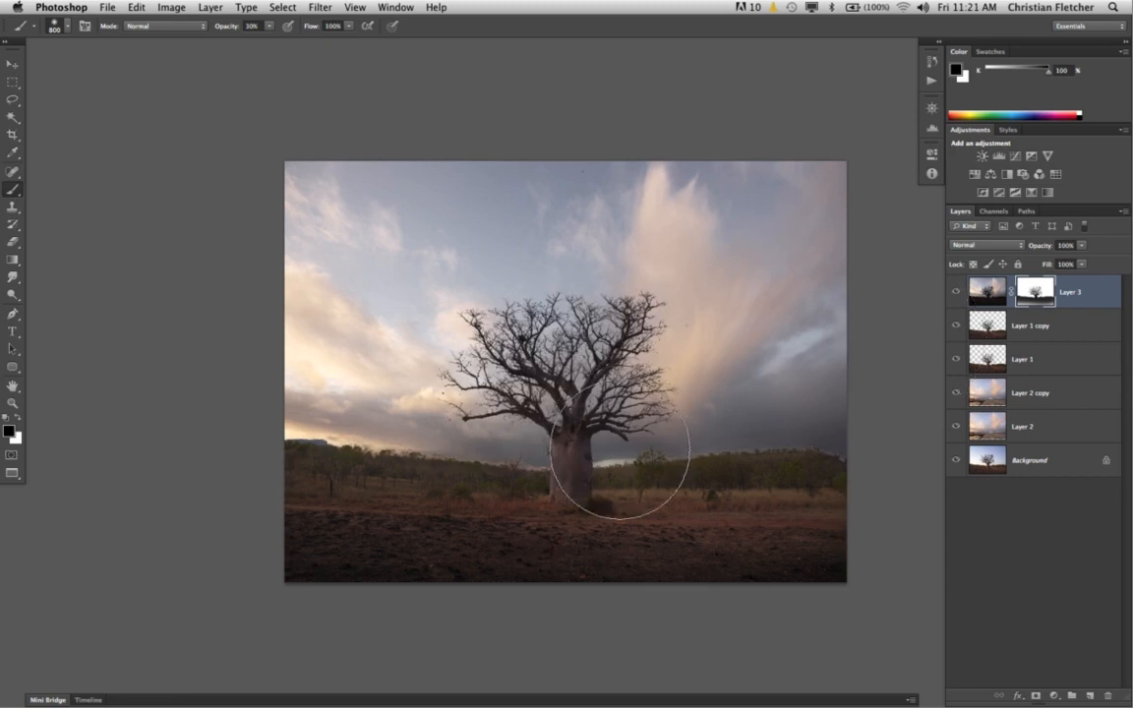
{"action": "key", "text": "super+plus"}
{"action": "key", "text": "super+plus"}
{"action": "key", "text": "super+plus"}
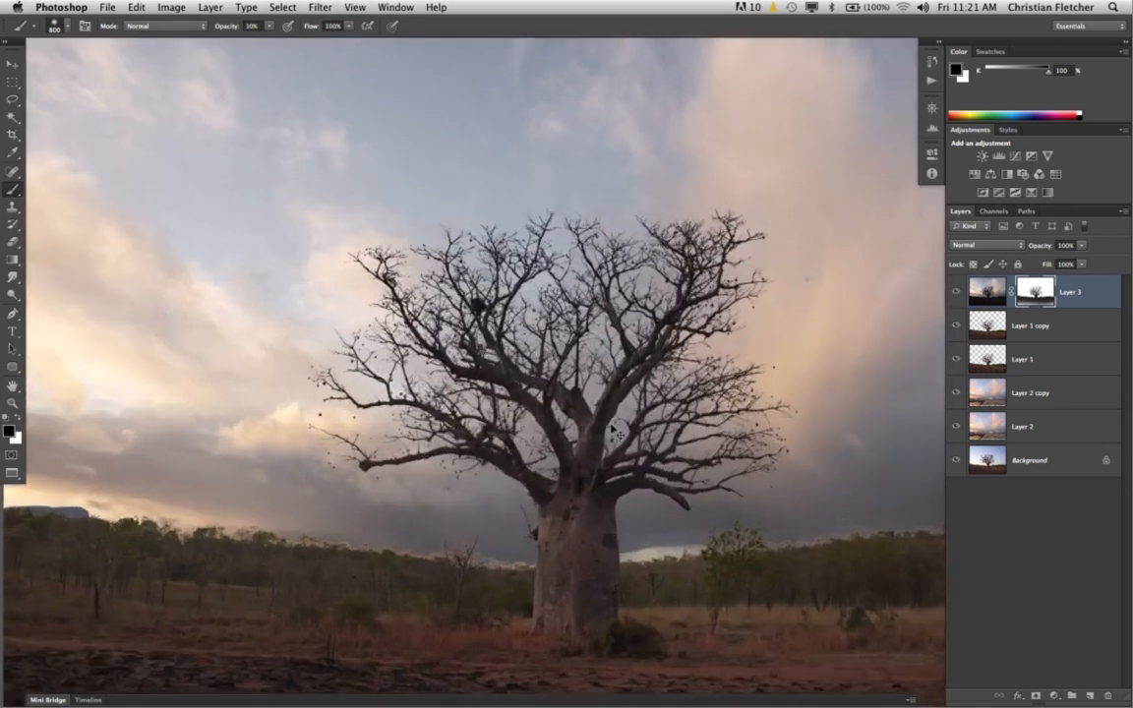
{"action": "scroll", "coordinate": [595, 407], "scroll_direction": "down", "scroll_amount": 10}
{"action": "scroll", "coordinate": [594, 407], "scroll_direction": "right", "scroll_amount": 5}
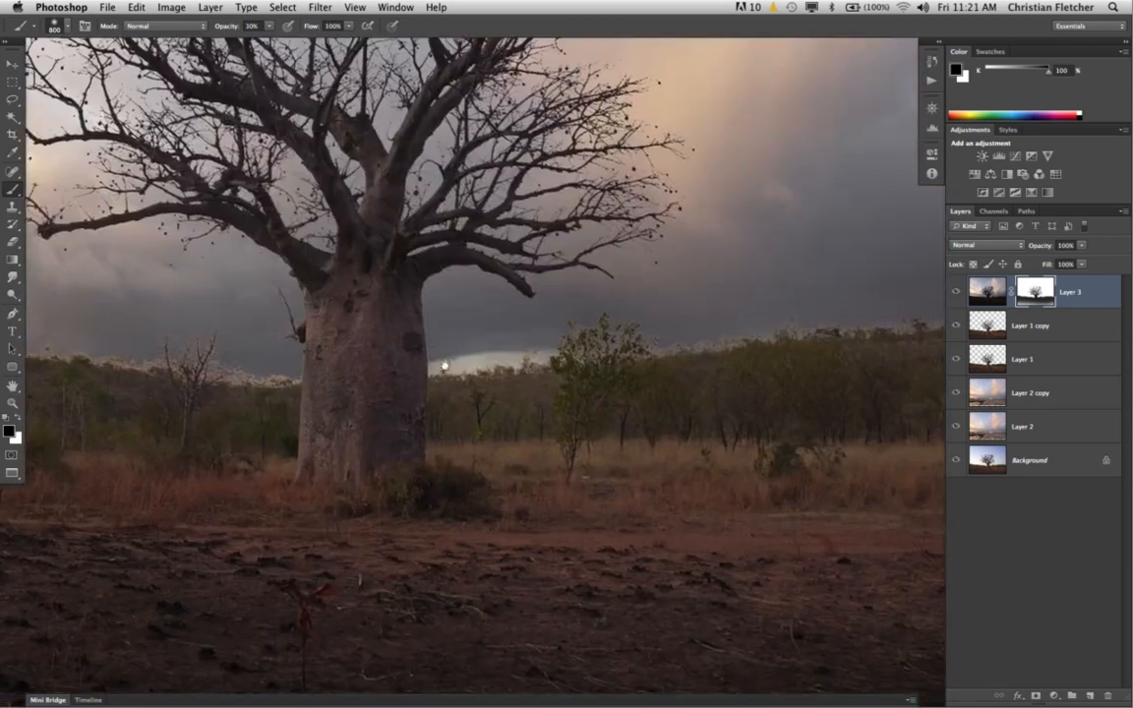
{"action": "key", "text": "super+minus"}
{"action": "key", "text": "super+minus"}
{"action": "key", "text": "super+minus"}
{"action": "key", "text": "super+minus"}
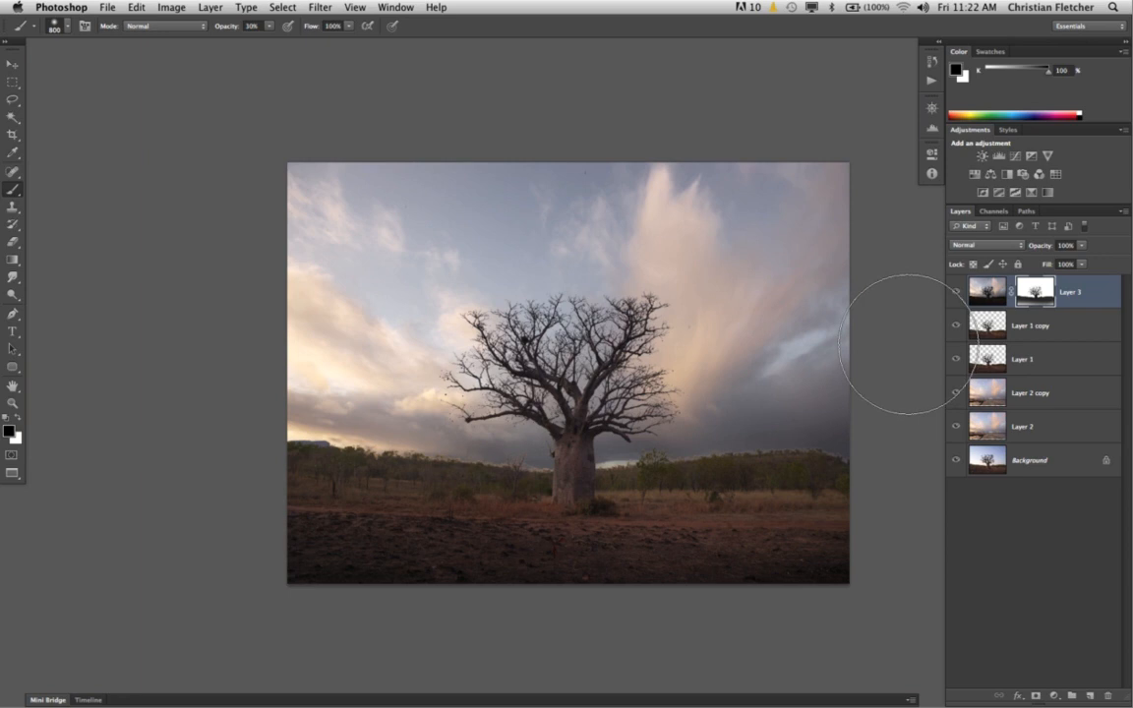
- Restore the tree-and-ground selection, paint white at 30% opacity over the selected treeline on Layer 3's mask, and deselect
{"action": "key", "text": "super+z"}
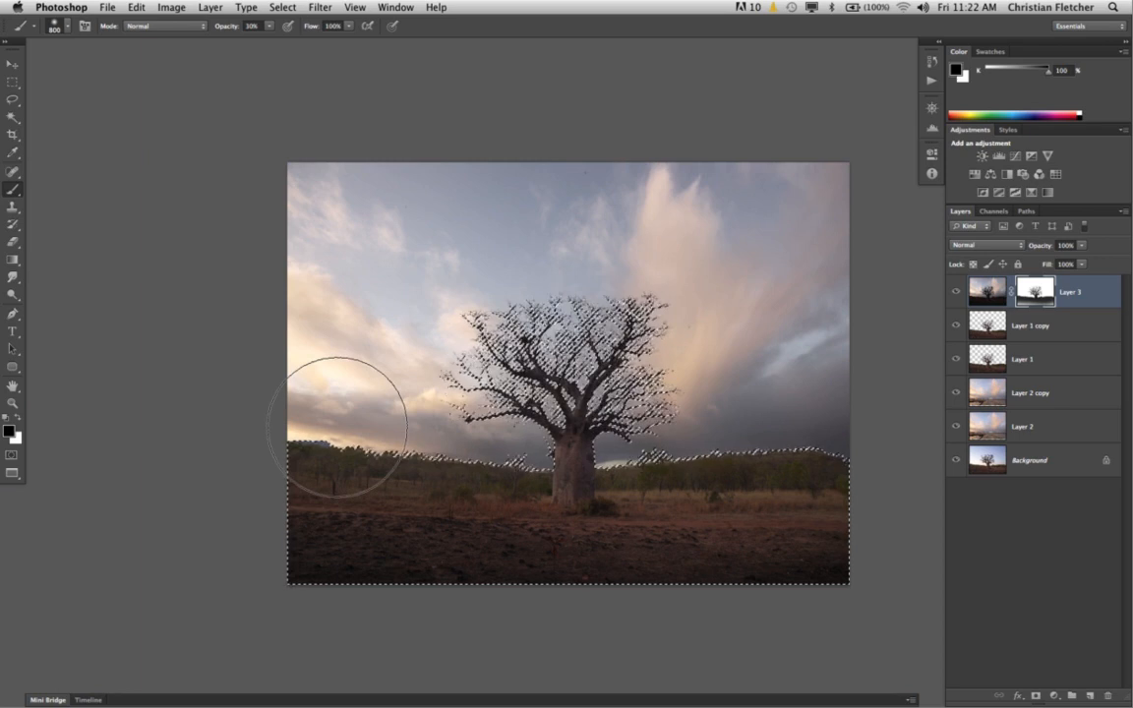
{"action": "key", "text": "x"}
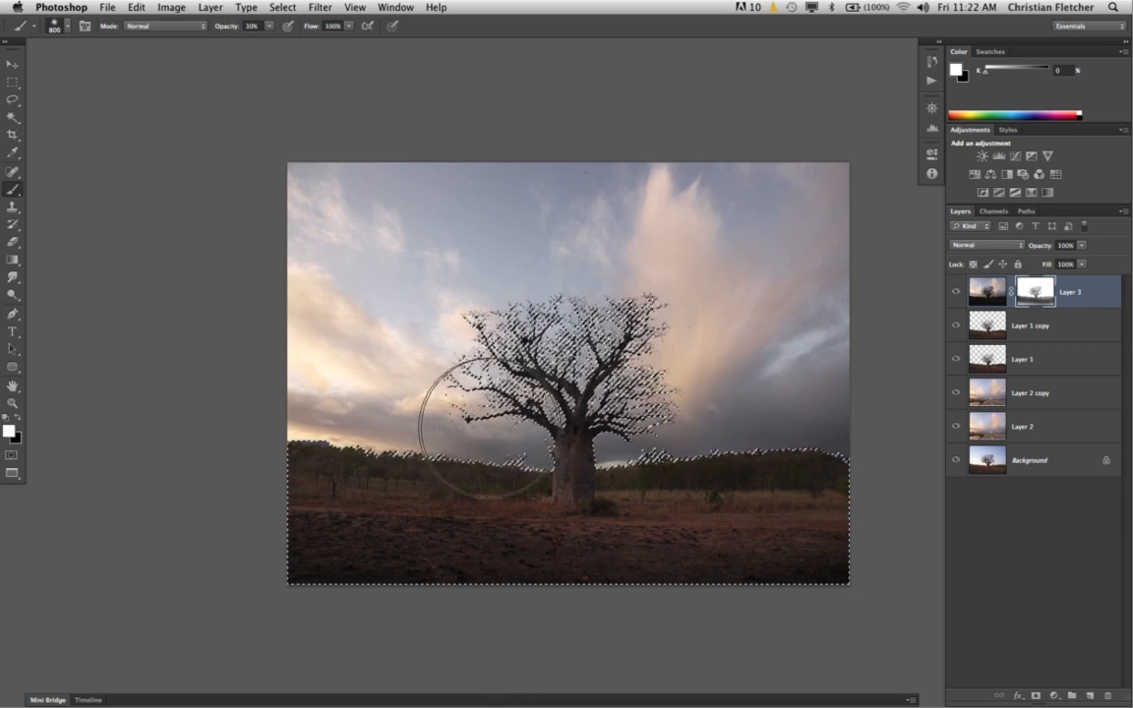
{"action": "key", "text": "super+plus"}
{"action": "key", "text": "super+plus"}
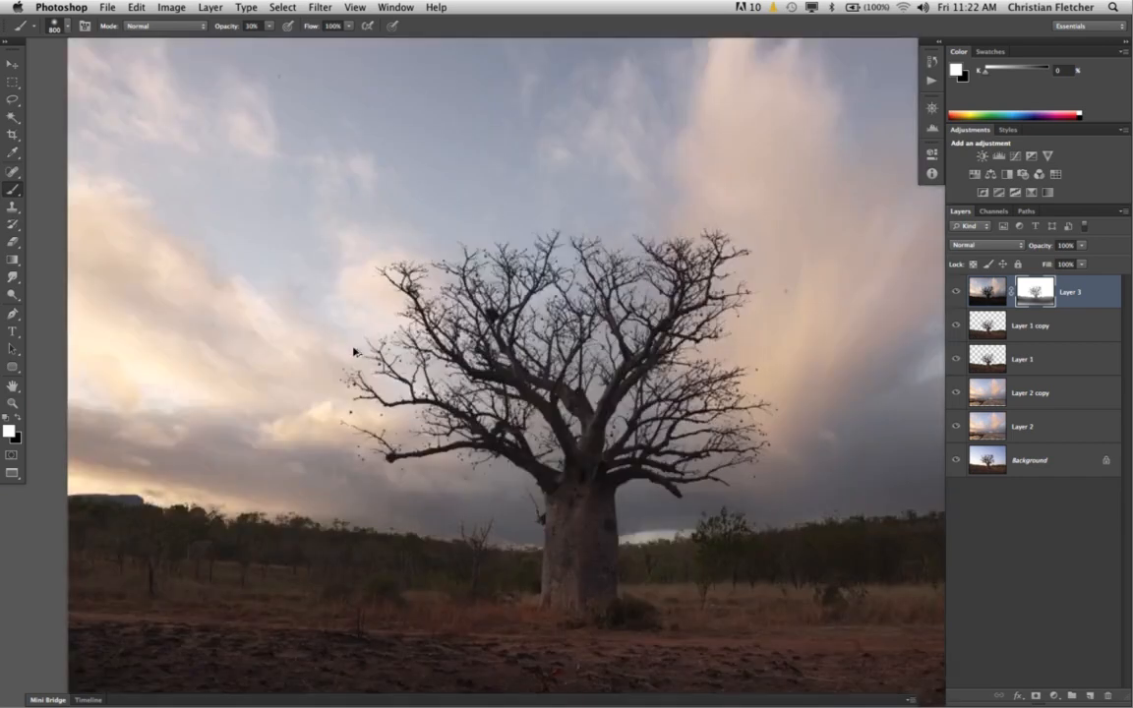
{"action": "key", "text": "super+plus"}
{"action": "left_click_drag", "start_coordinate": [424, 544], "coordinate": [362, 303]}
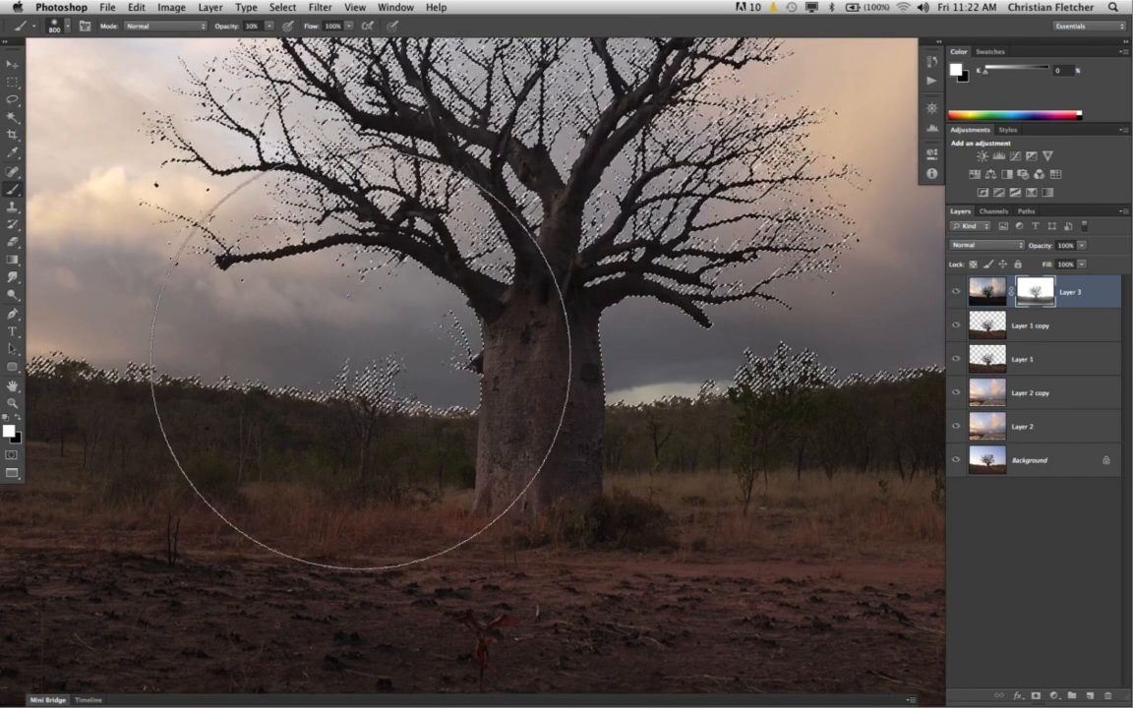
{"action": "key", "text": "super+d"}
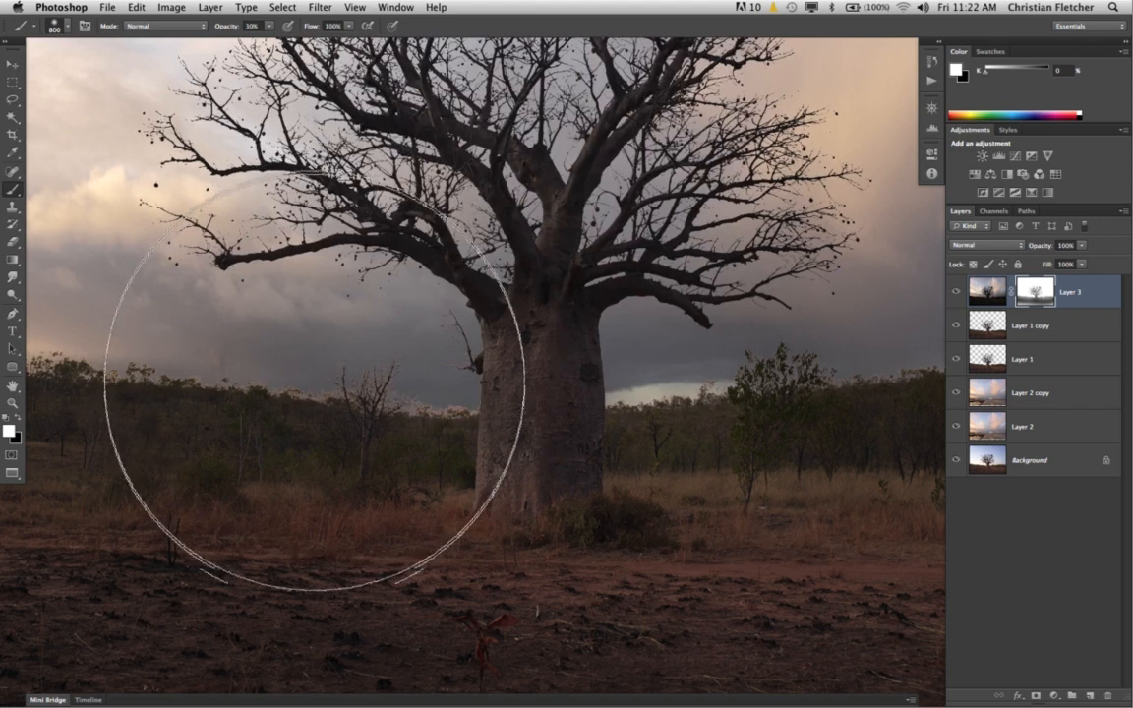
- Reduce the brush to 175 px and paint white on Layer 3's mask along the whole treeline to darken its edge
{"action": "key", "text": "bracketleft"}
{"action": "key", "text": "bracketleft"}
{"action": "key", "text": "bracketleft"}
{"action": "key", "text": "bracketleft"}
{"action": "key", "text": "bracketleft"}
{"action": "key", "text": "bracketleft"}
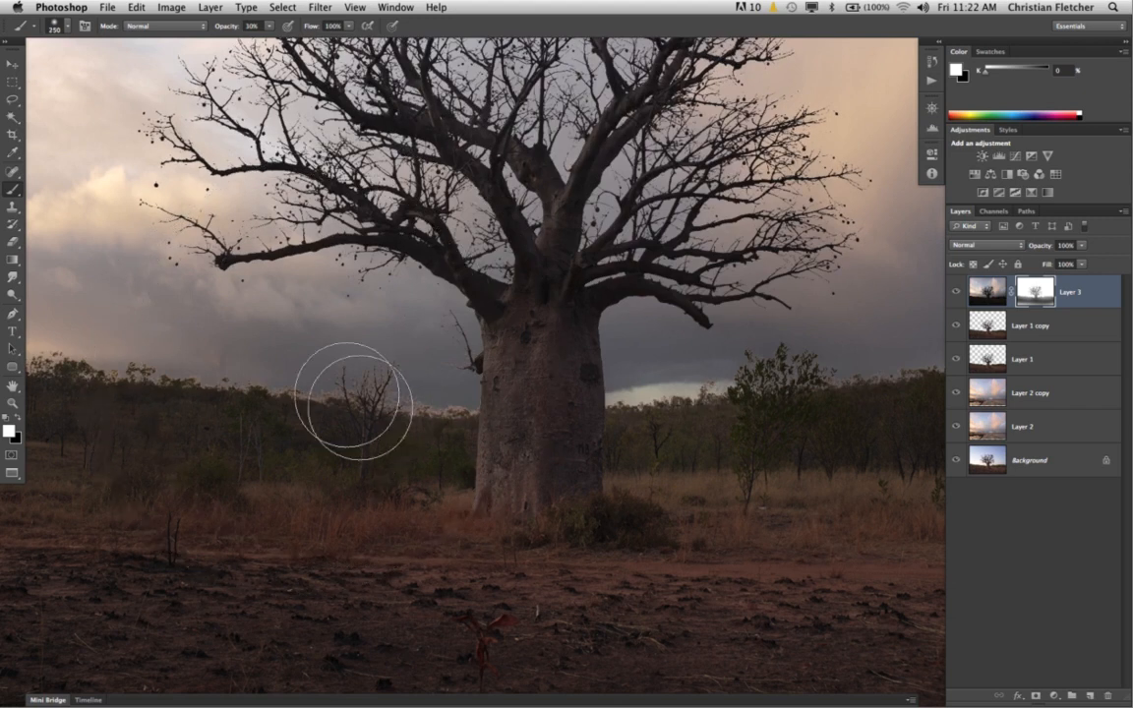
{"action": "key", "text": "bracketleft"}
{"action": "key", "text": "bracketleft"}
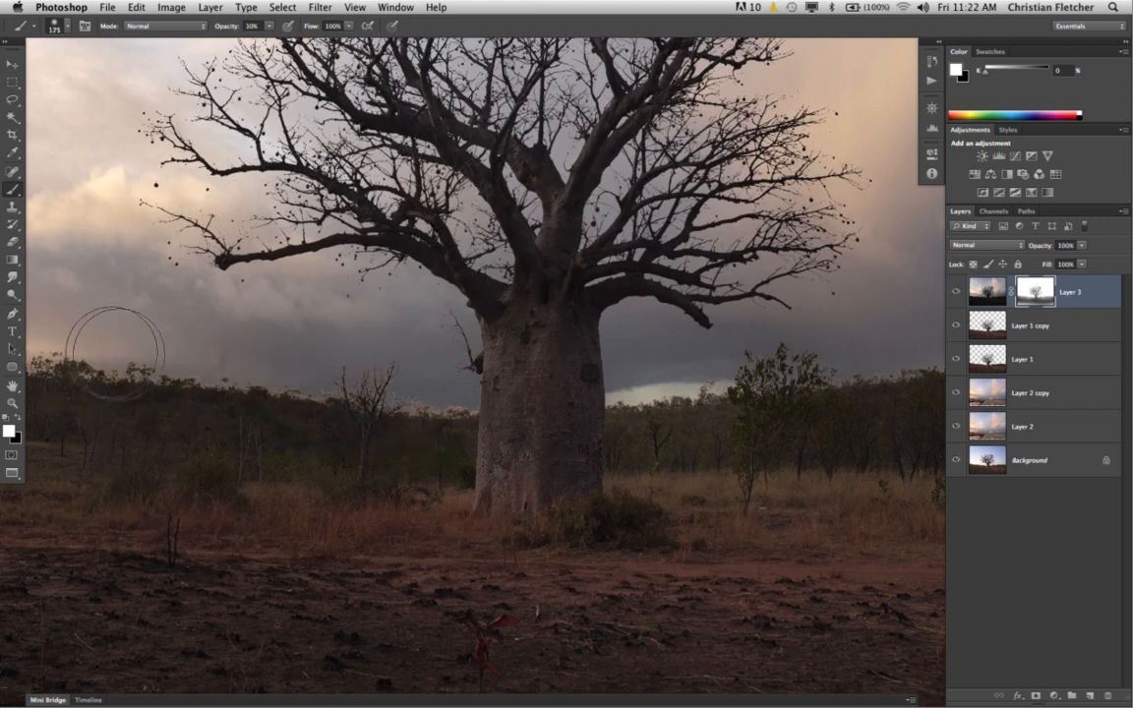
{"action": "left_click_drag", "start_coordinate": [115, 352], "coordinate": [597, 412]}
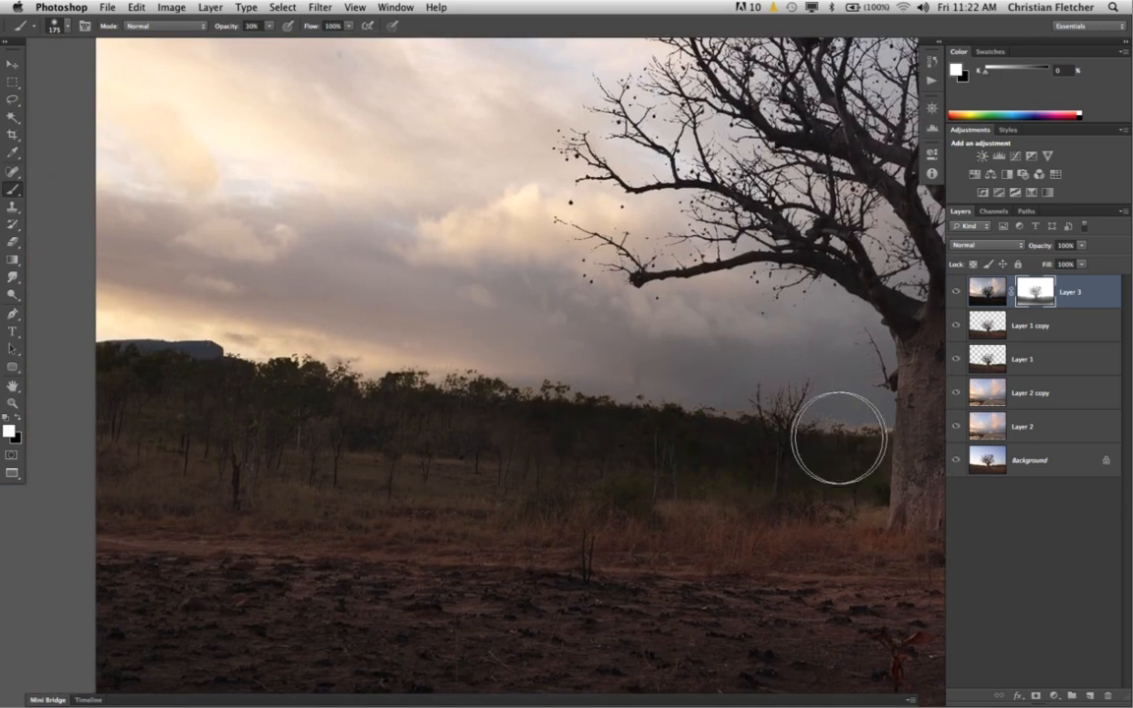
{"action": "left_click_drag", "start_coordinate": [710, 475], "coordinate": [475, 387]}
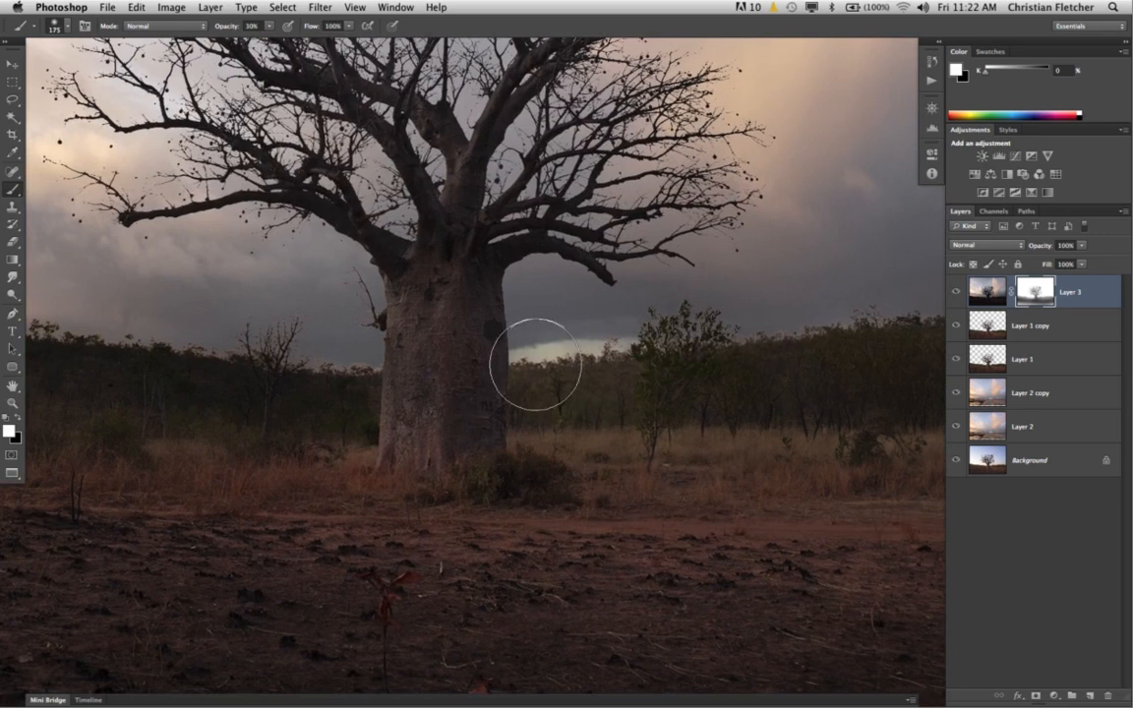
{"action": "mouse_move", "coordinate": [493, 434]}
{"action": "left_mouse_down"}
{"action": "mouse_move", "coordinate": [417, 470]}
{"action": "mouse_move", "coordinate": [204, 466]}
{"action": "left_mouse_up"}
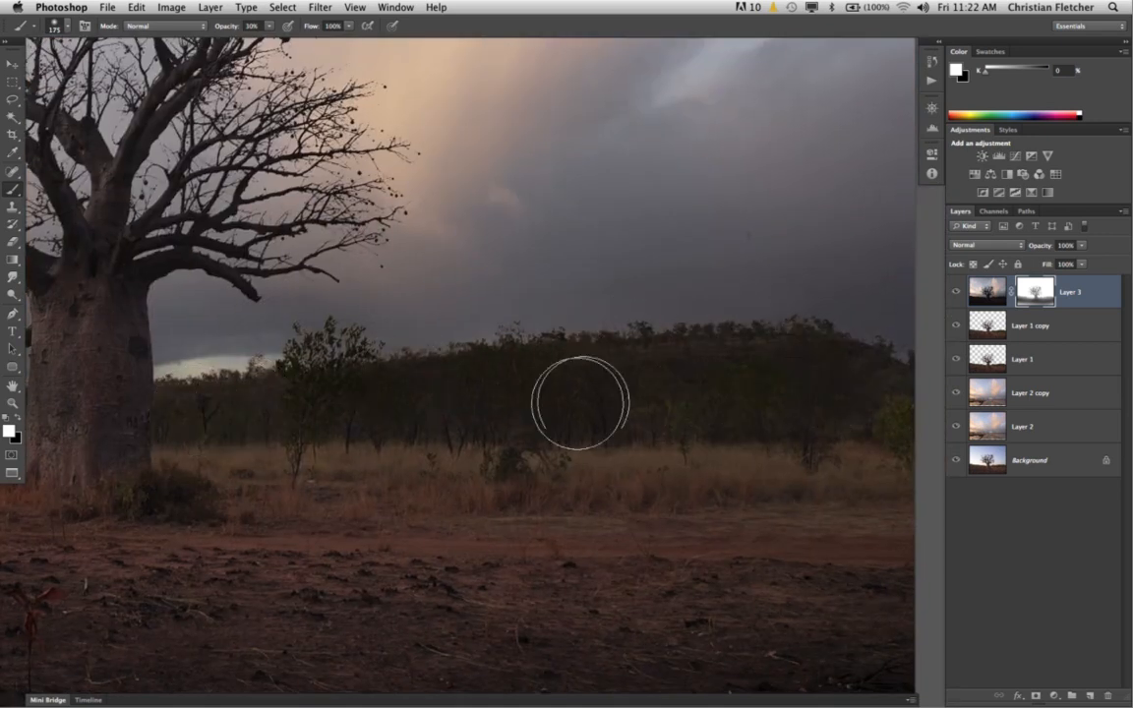
{"action": "left_click_drag", "start_coordinate": [482, 442], "coordinate": [304, 420]}
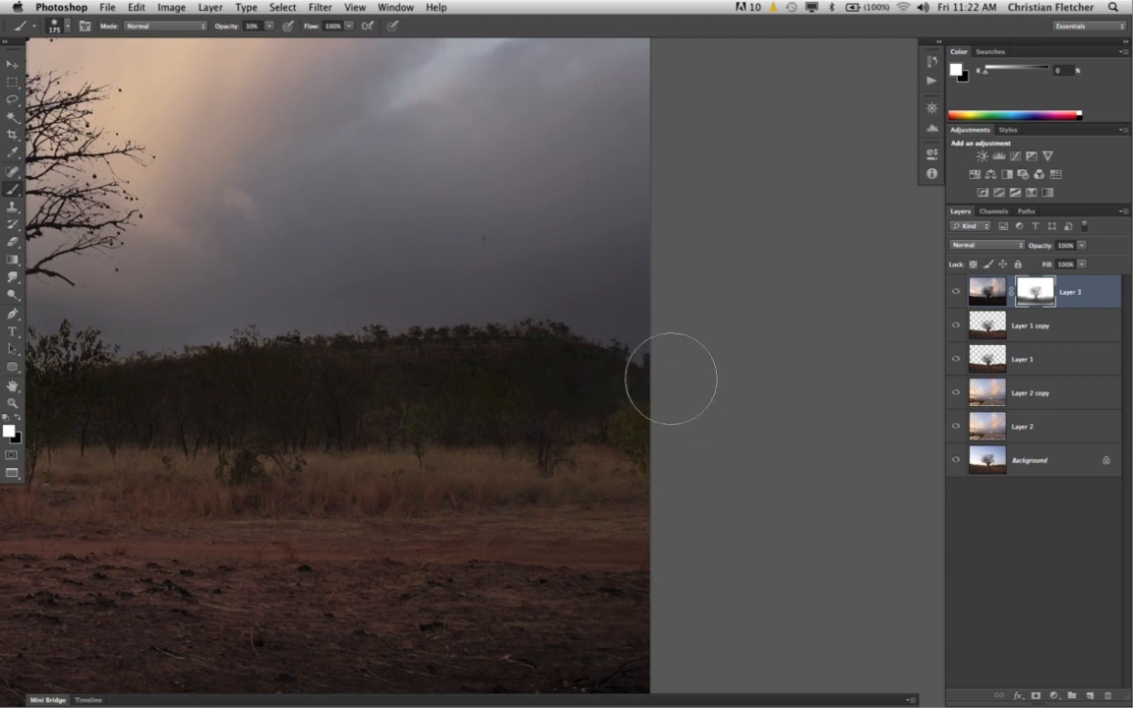
- Lower Layer 3's opacity to soften the darkening while judging the whole image
{"action": "key", "text": "super+minus"}
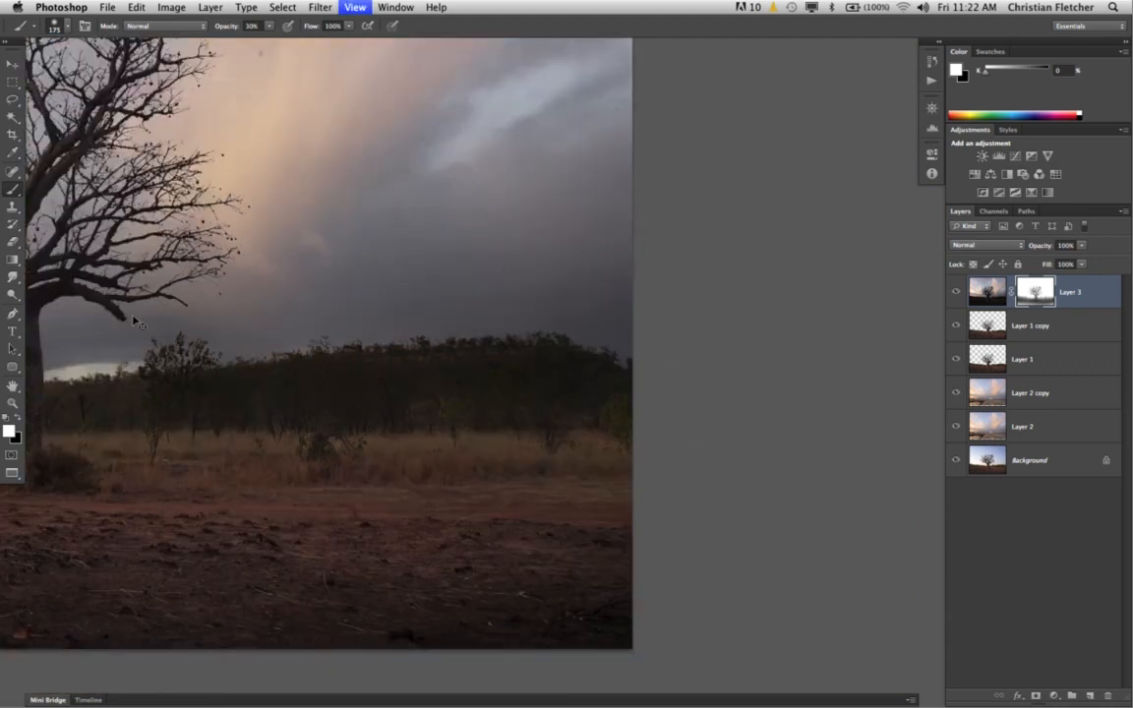
{"action": "key", "text": "super+minus"}
{"action": "key", "text": "super+minus"}
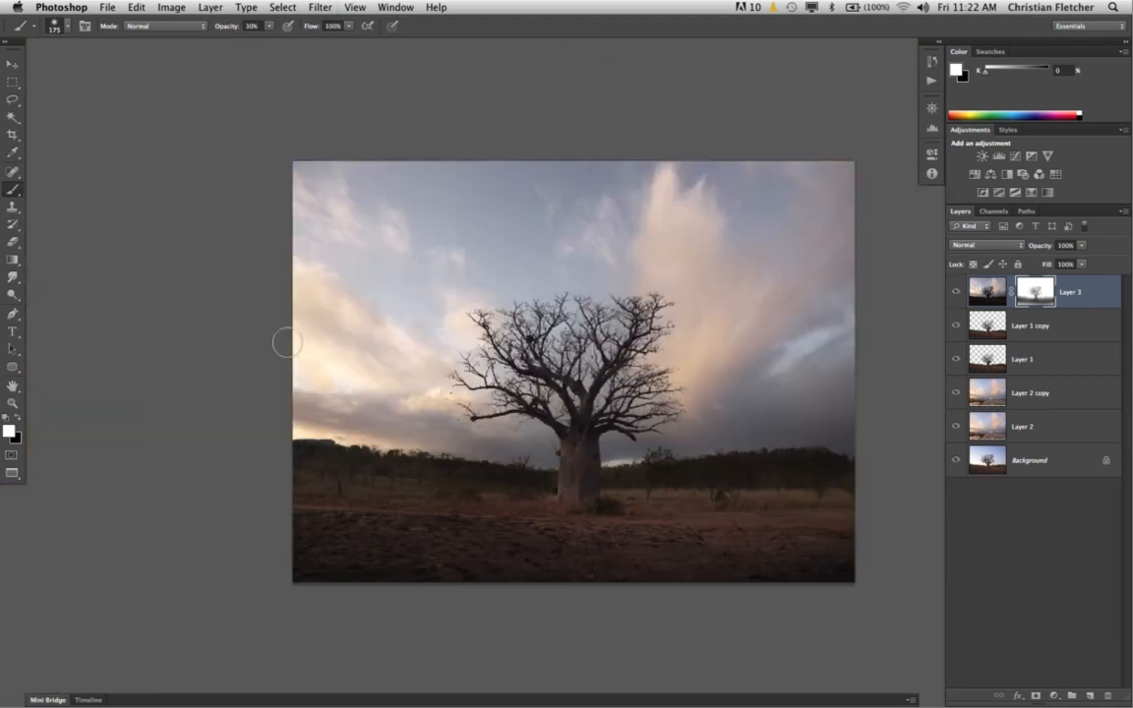
{"action": "left_click_drag", "start_coordinate": [484, 423], "coordinate": [334, 367]}
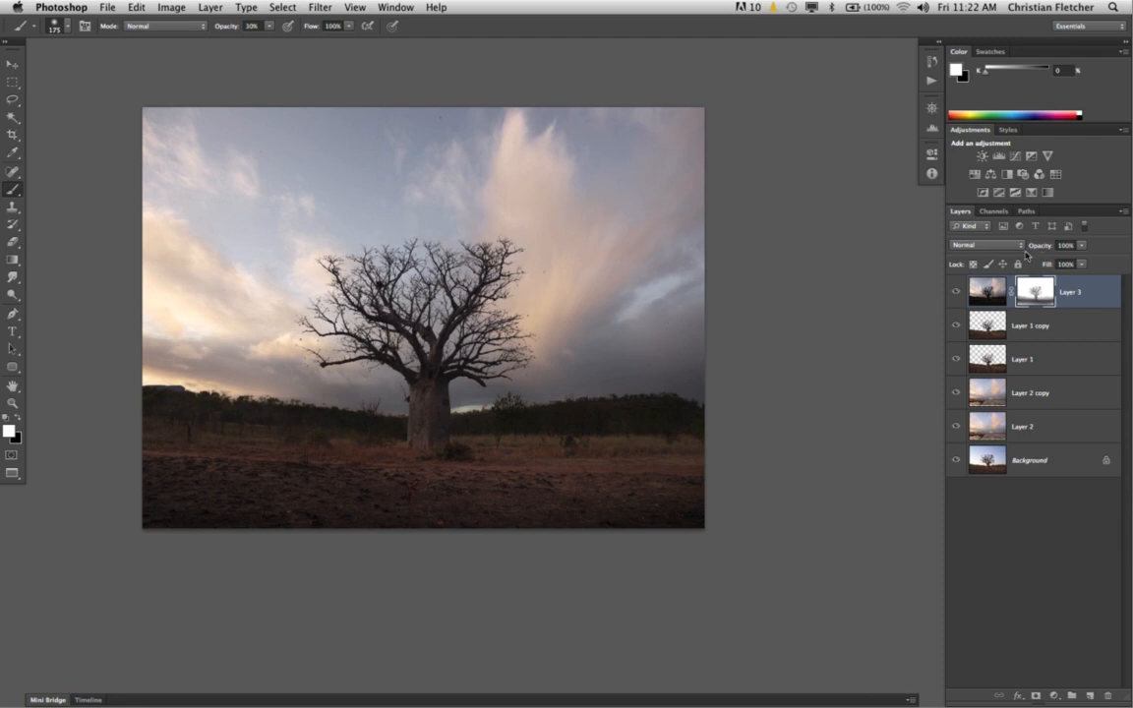
{"action": "left_click_drag", "start_coordinate": [1038, 250], "coordinate": [1024, 248]}
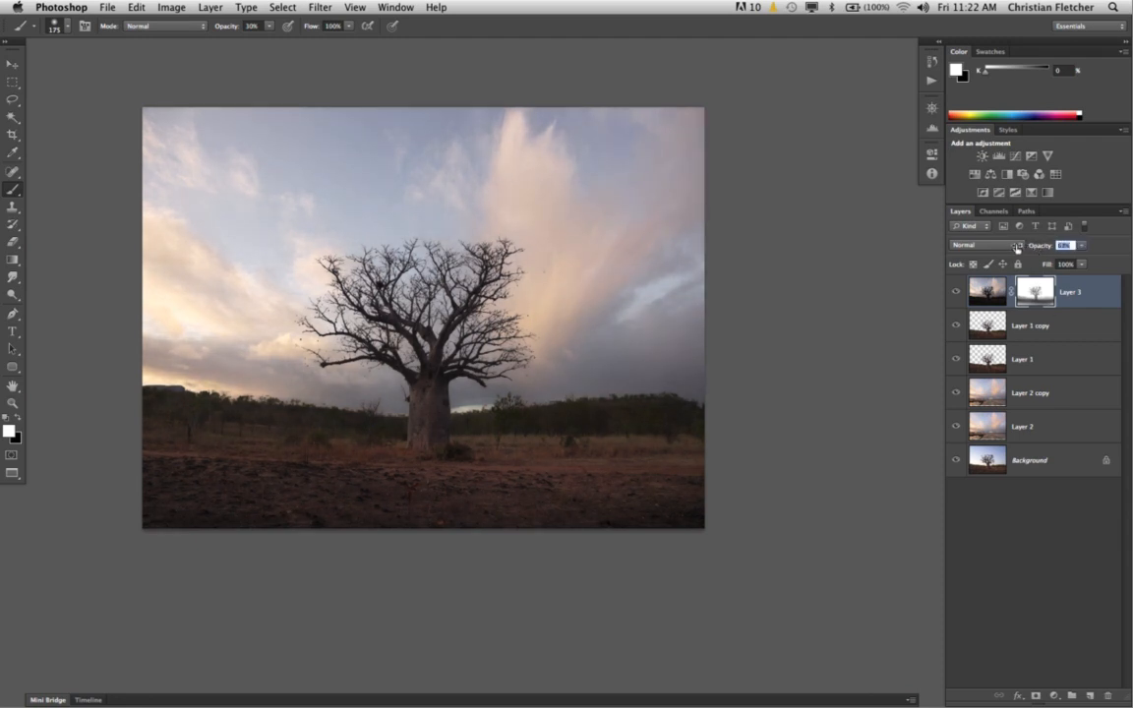
{"action": "left_click_drag", "start_coordinate": [1018, 246], "coordinate": [997, 232]}
- Add a Hue/Saturation adjustment layer above Layer 3, colorize it with a hue of 35, and set its blend mode to Hue
{"action": "left_click", "coordinate": [973, 175]}
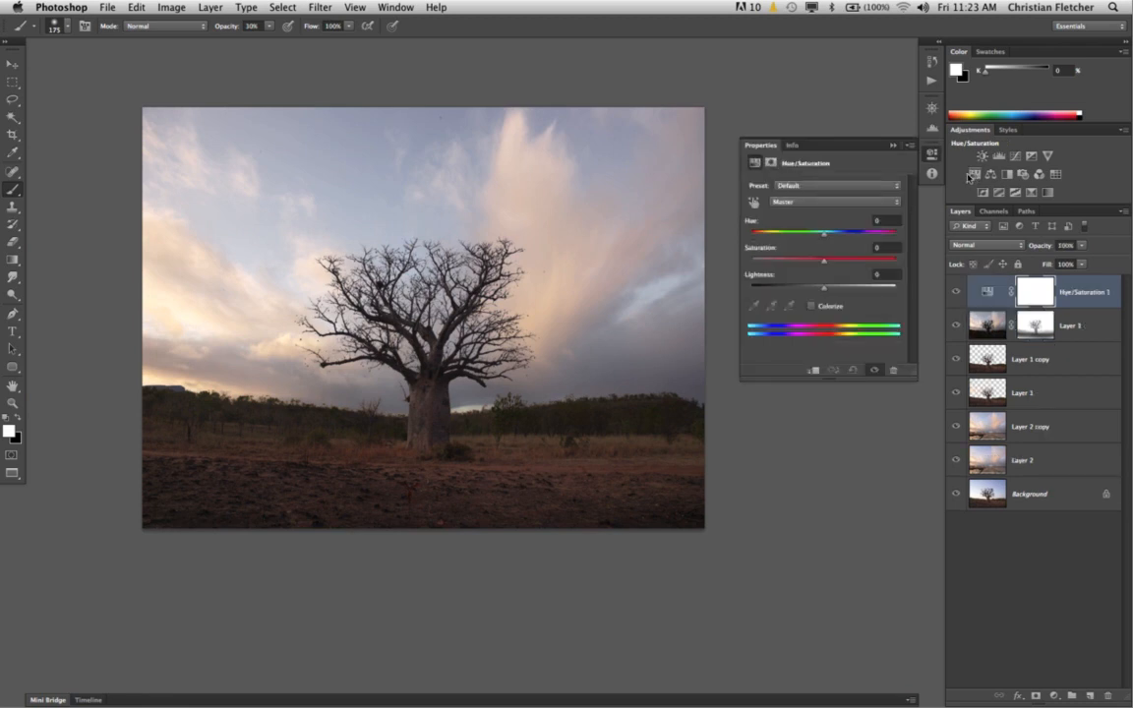
{"action": "left_click", "coordinate": [811, 306]}
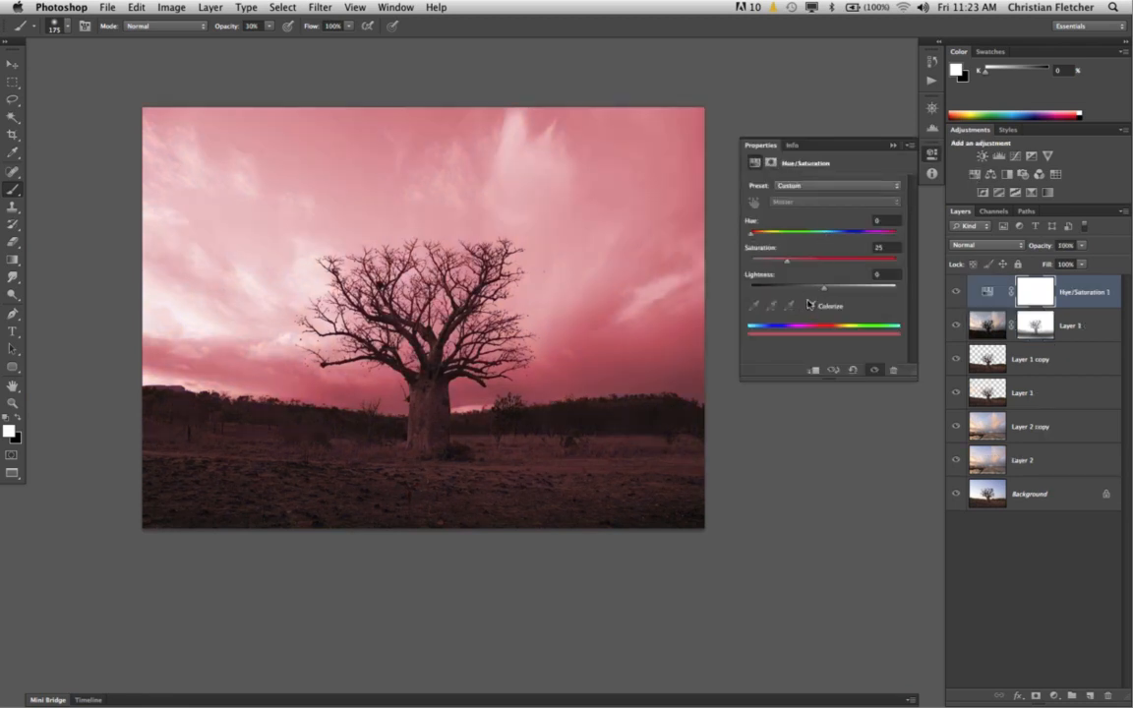
{"action": "left_click_drag", "start_coordinate": [754, 234], "coordinate": [759, 236]}
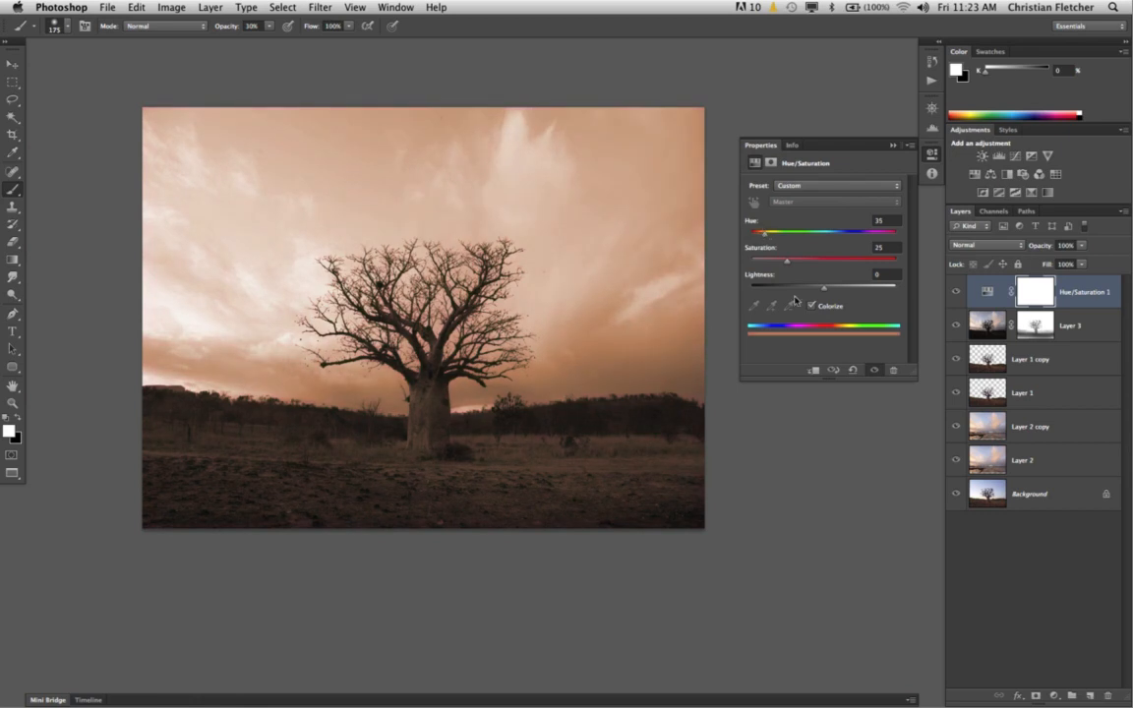
{"action": "left_click", "coordinate": [981, 246]}
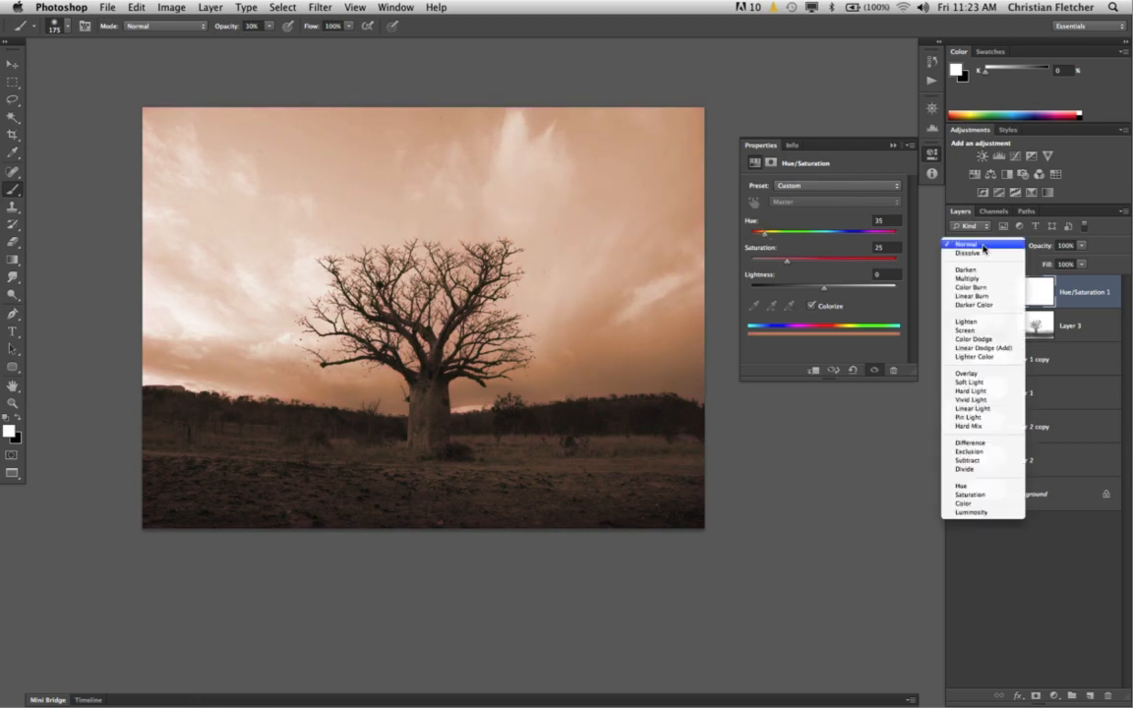
{"action": "left_click", "coordinate": [964, 486]}
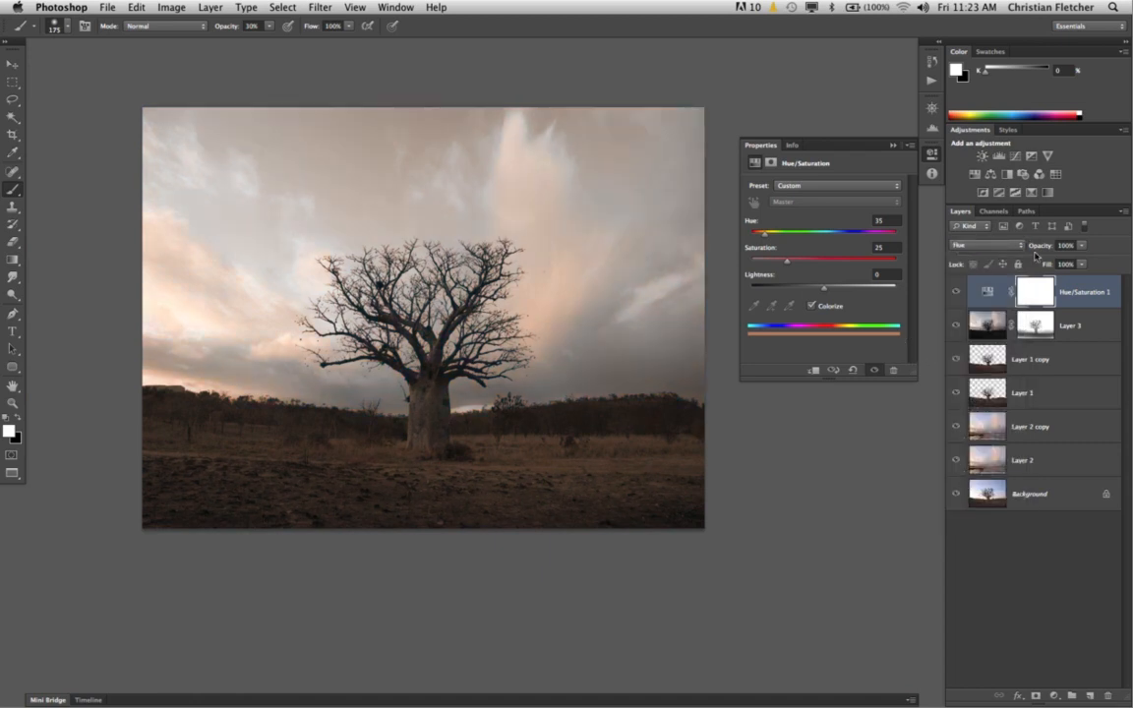
- Set the Hue/Saturation 1 layer's opacity to 59% and toggle its visibility to compare the image with and without the tint
{"action": "left_click_drag", "start_coordinate": [1035, 248], "coordinate": [973, 248]}
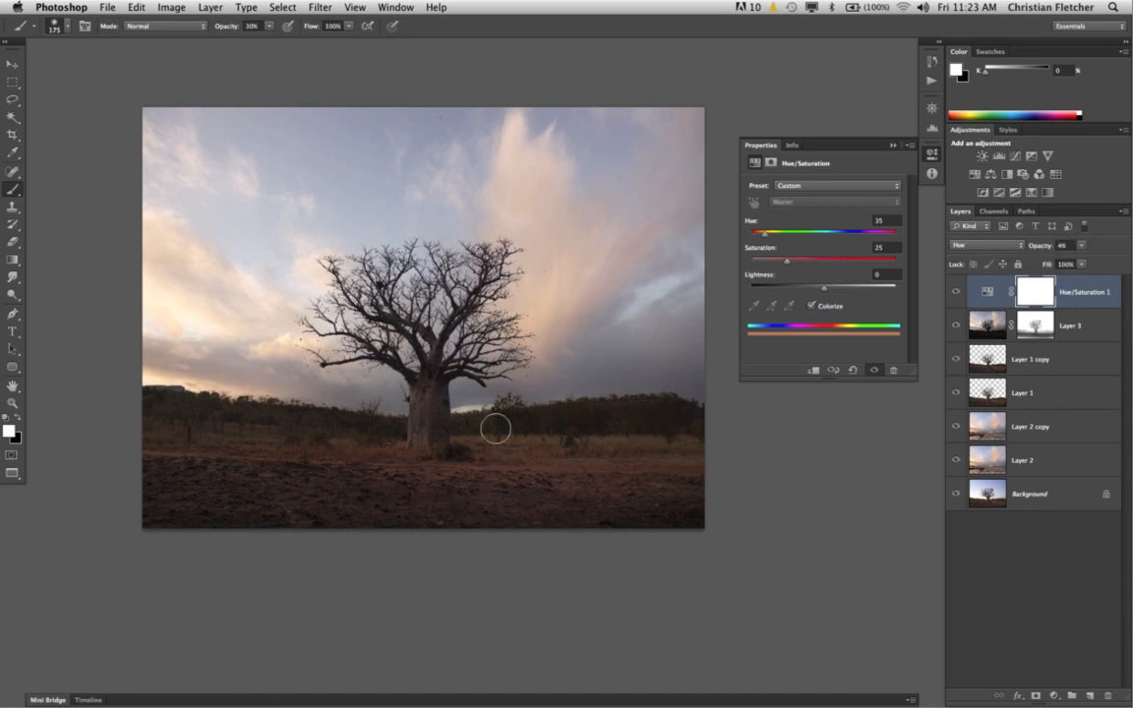
{"action": "left_click_drag", "start_coordinate": [1028, 249], "coordinate": [1060, 252]}
{"action": "left_click", "coordinate": [954, 292]}
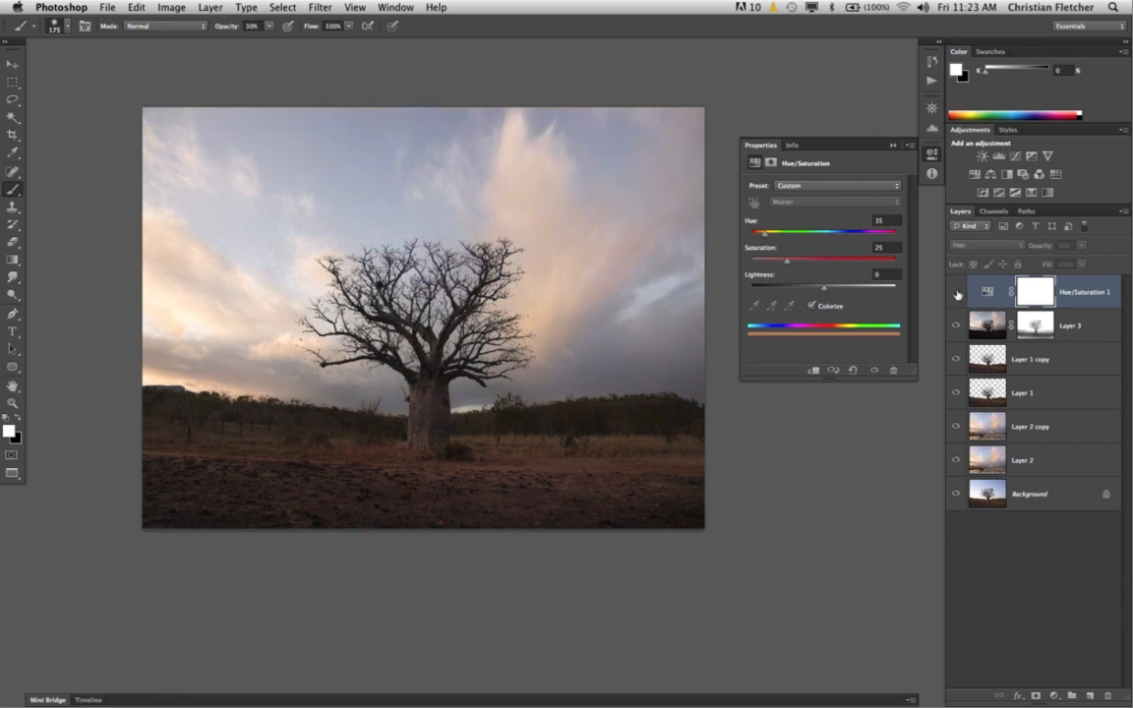
{"action": "left_click", "coordinate": [956, 293]}
{"action": "left_click", "coordinate": [957, 292]}
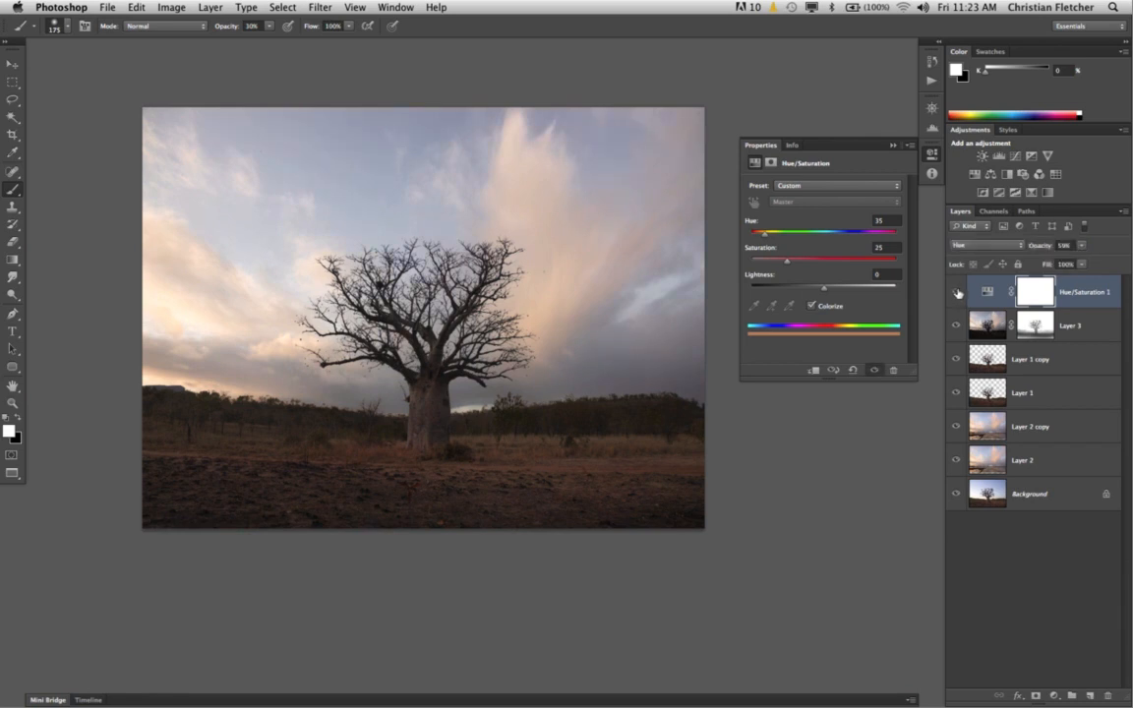
{"action": "left_click", "coordinate": [957, 295]}
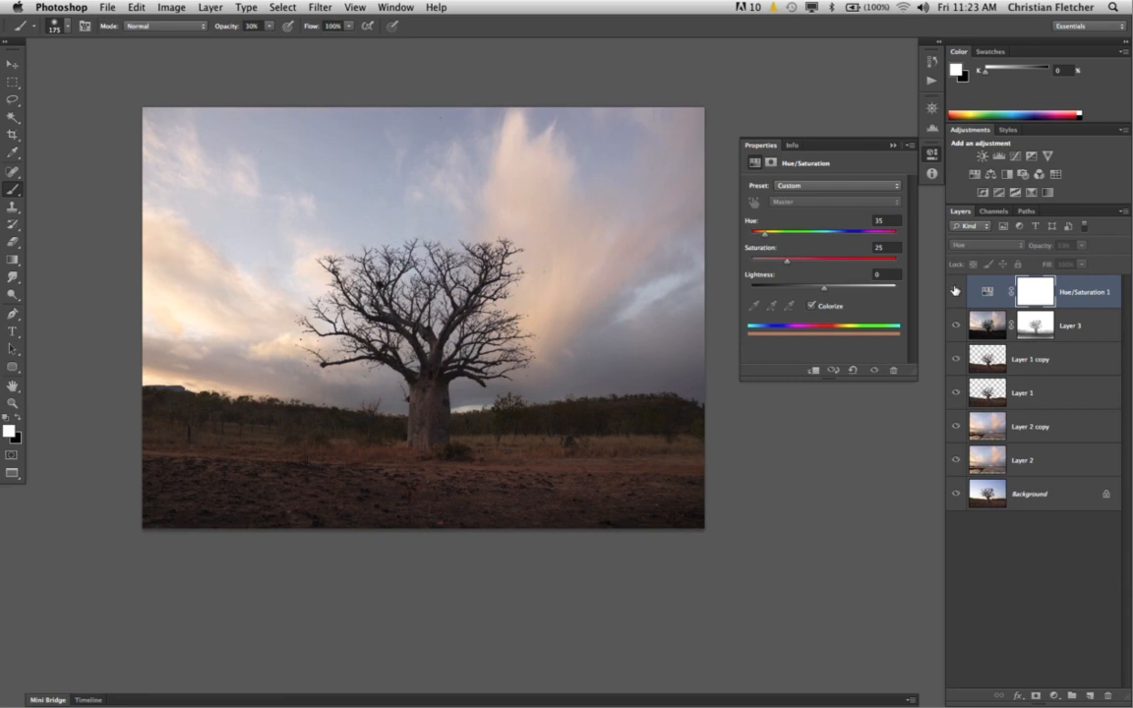
{"action": "left_click", "coordinate": [956, 295]}
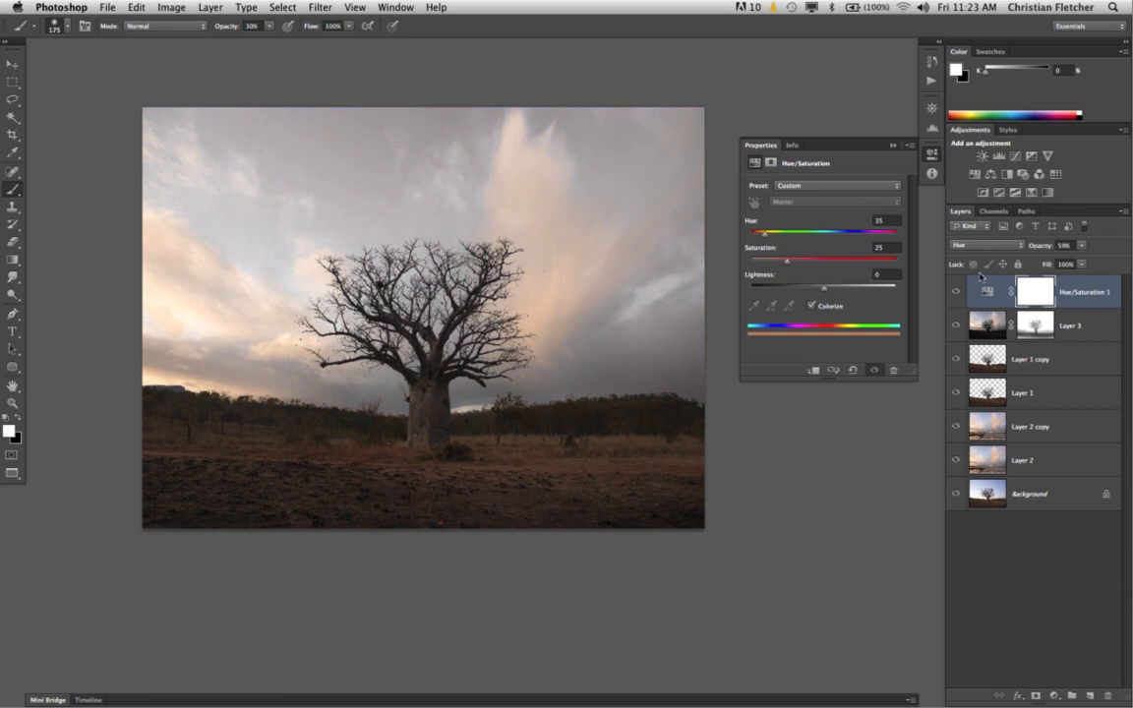
- Load the Blue copy channel as a new, non-inverted selection covering the sky
{"action": "left_click", "coordinate": [282, 8]}
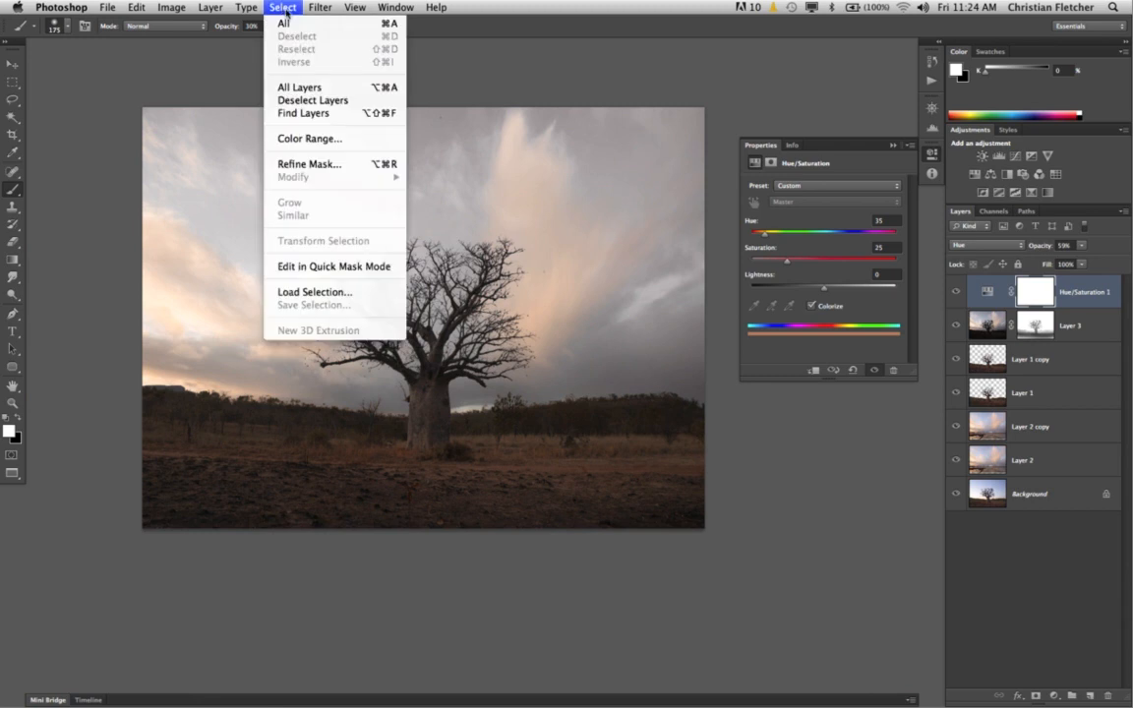
{"action": "left_click", "coordinate": [332, 293]}
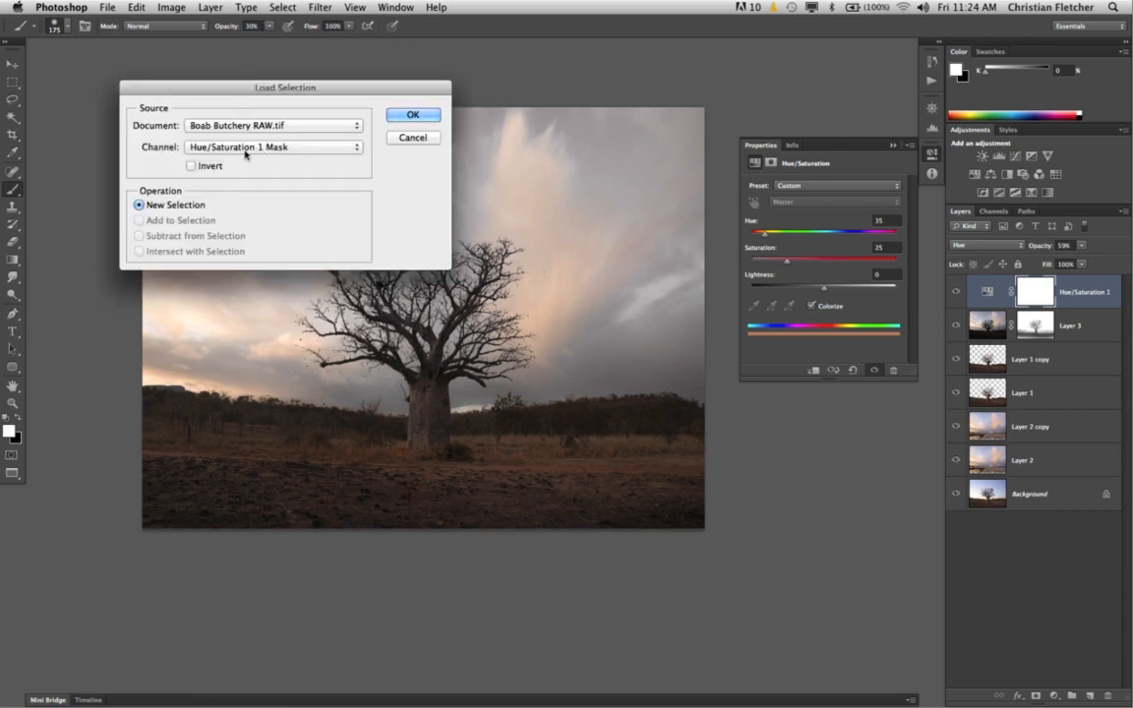
{"action": "left_click", "coordinate": [242, 148]}
{"action": "left_click", "coordinate": [215, 167]}
{"action": "left_click", "coordinate": [411, 118]}
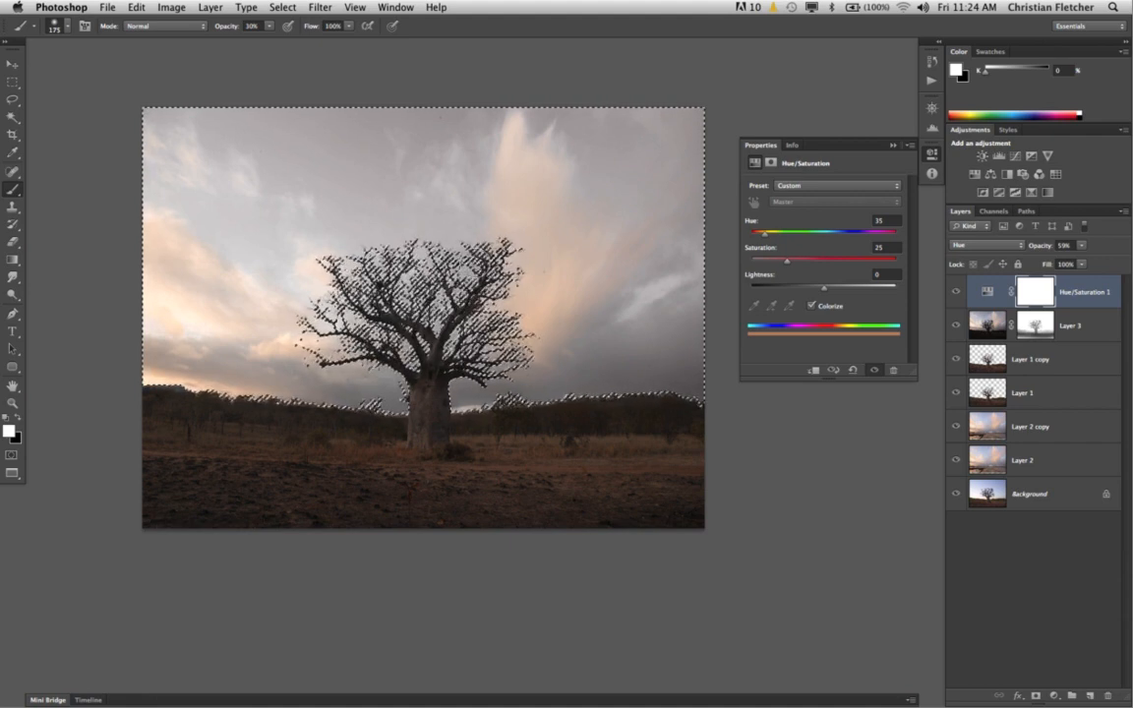
- Paint black over the selected sky on the Hue/Saturation 1 mask with a 1200 px brush at 100% opacity, and deselect
{"action": "key", "text": "x"}
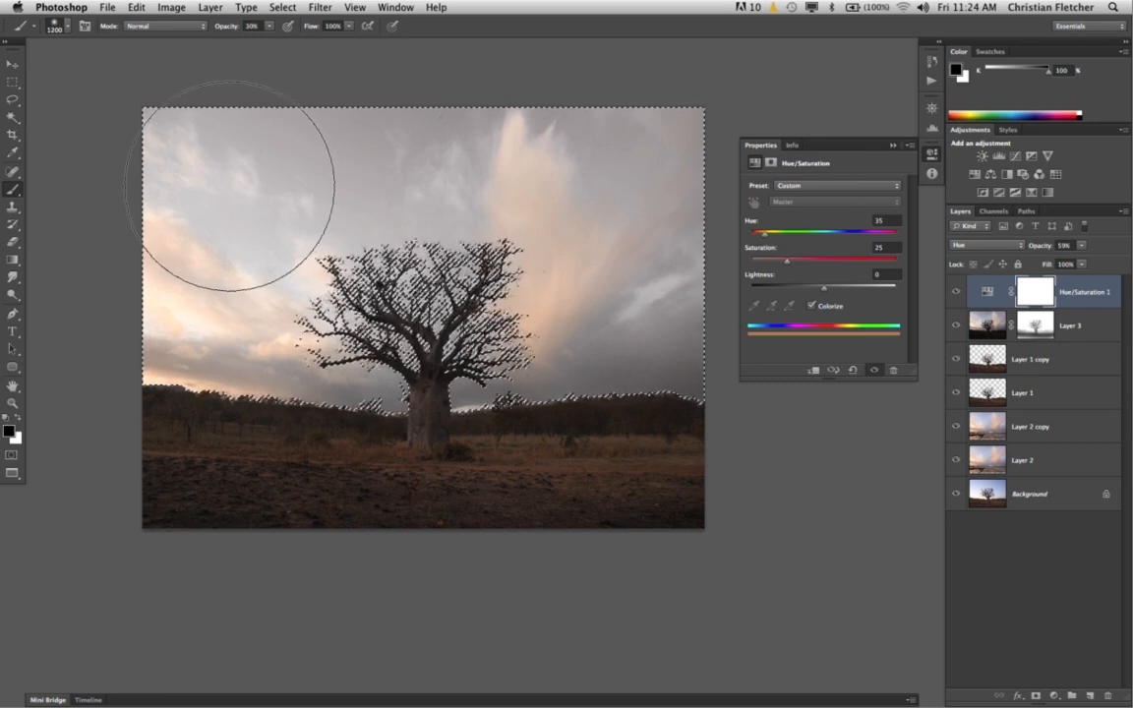
{"action": "key", "text": "0"}
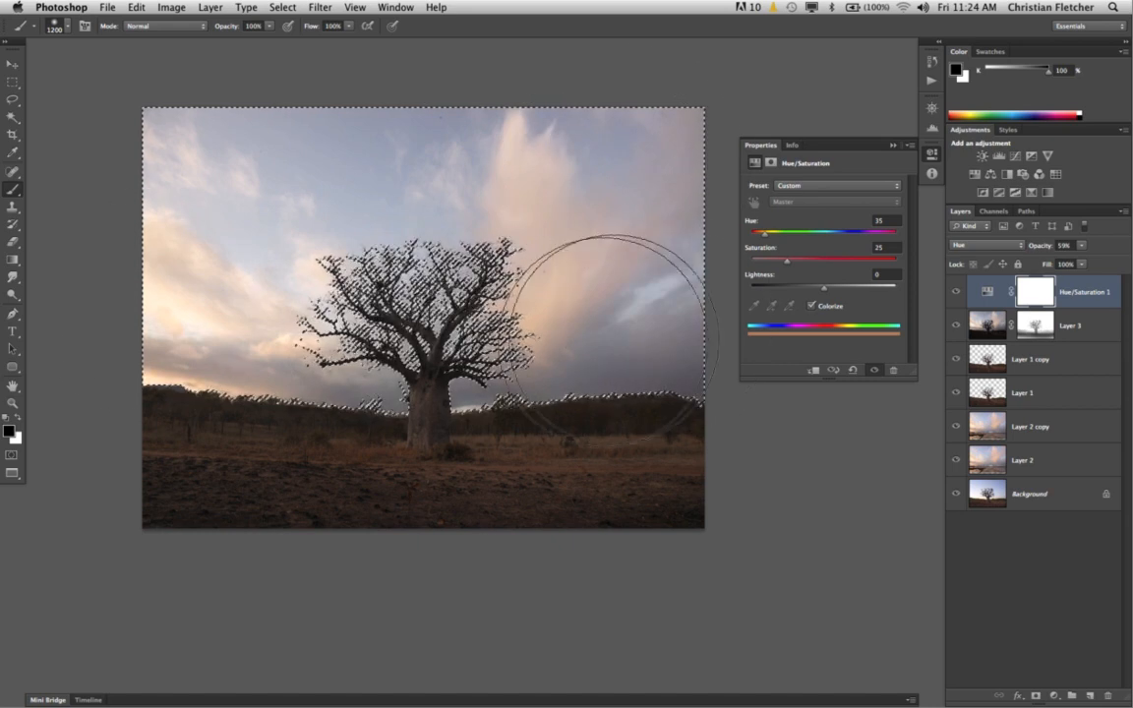
{"action": "left_click_drag", "start_coordinate": [170, 156], "coordinate": [187, 288]}
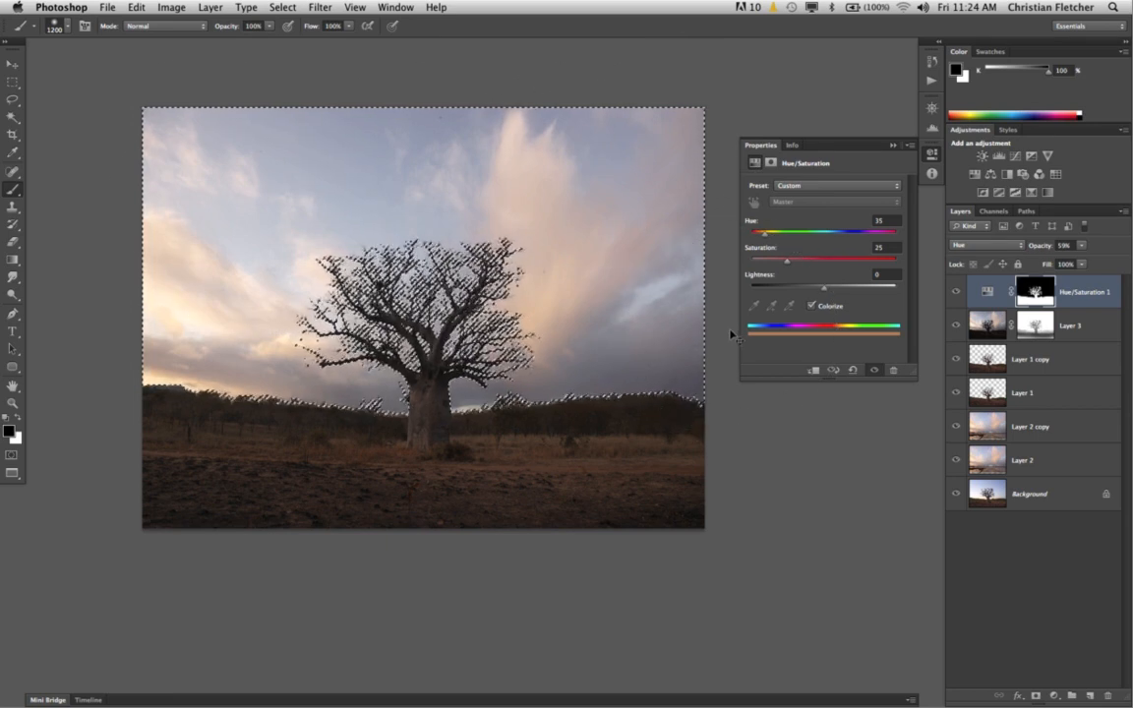
{"action": "key", "text": "super+d"}
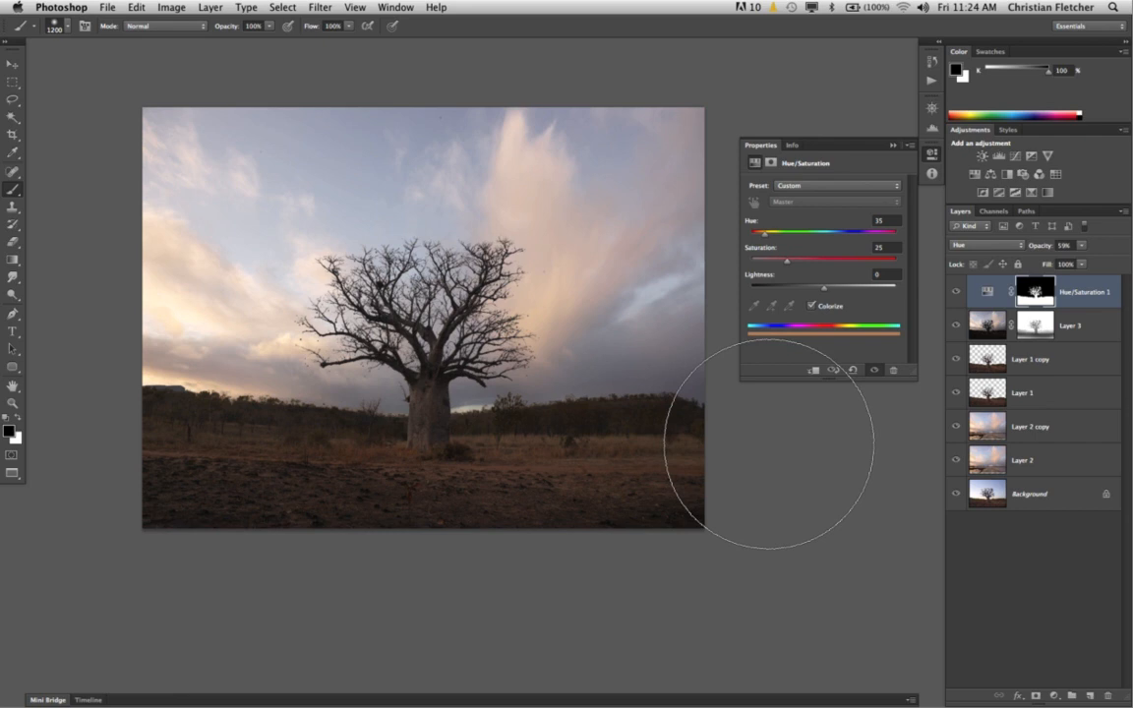
- Add a new layer above Hue/Saturation 1 in Overlay mode, filled with the Overlay-neutral 50% gray
{"action": "left_click", "coordinate": [1090, 696], "text": "alt"}
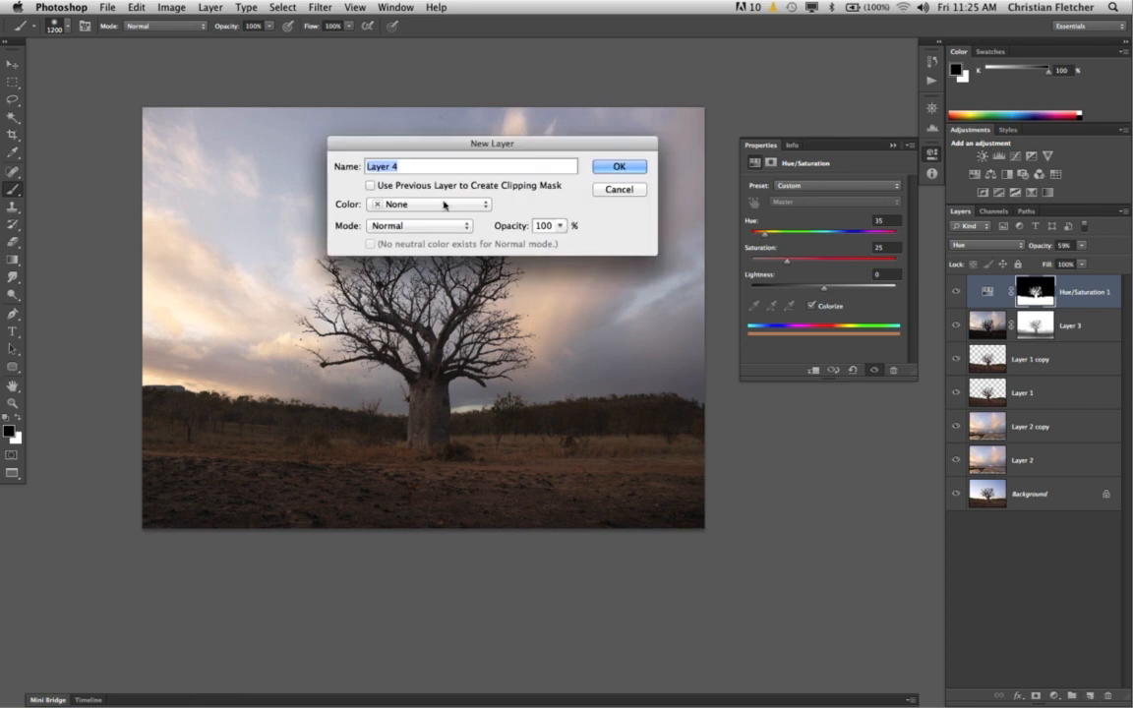
{"action": "left_click_drag", "start_coordinate": [412, 144], "coordinate": [393, 122]}
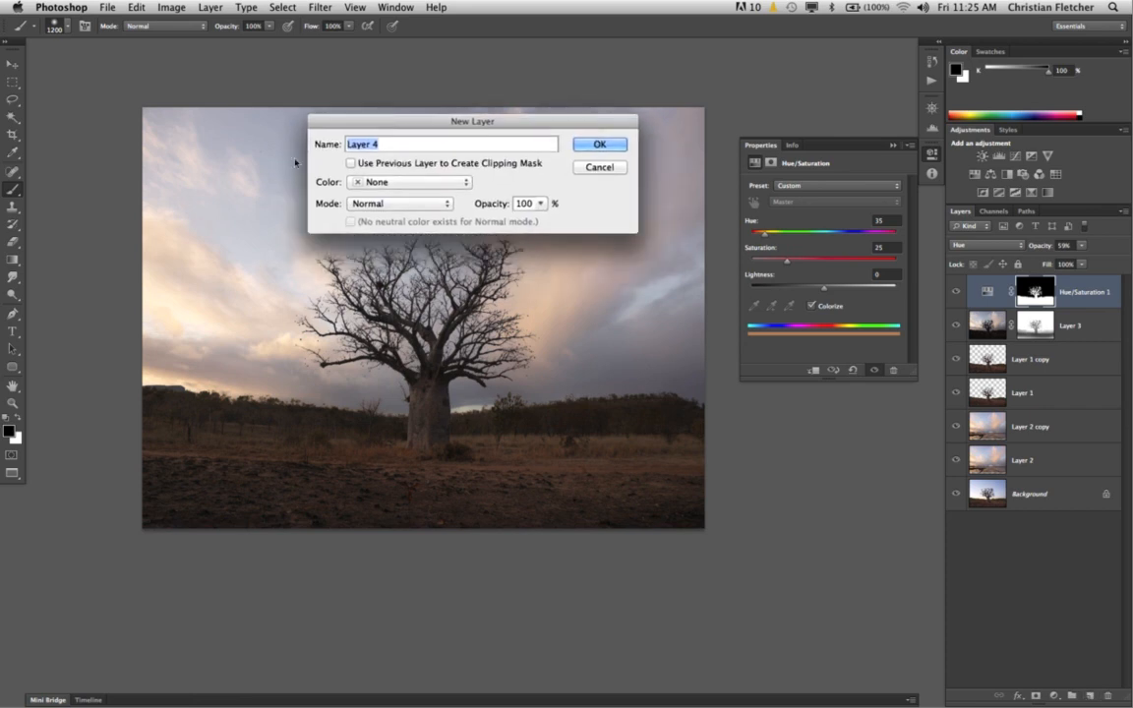
{"action": "left_click", "coordinate": [356, 203]}
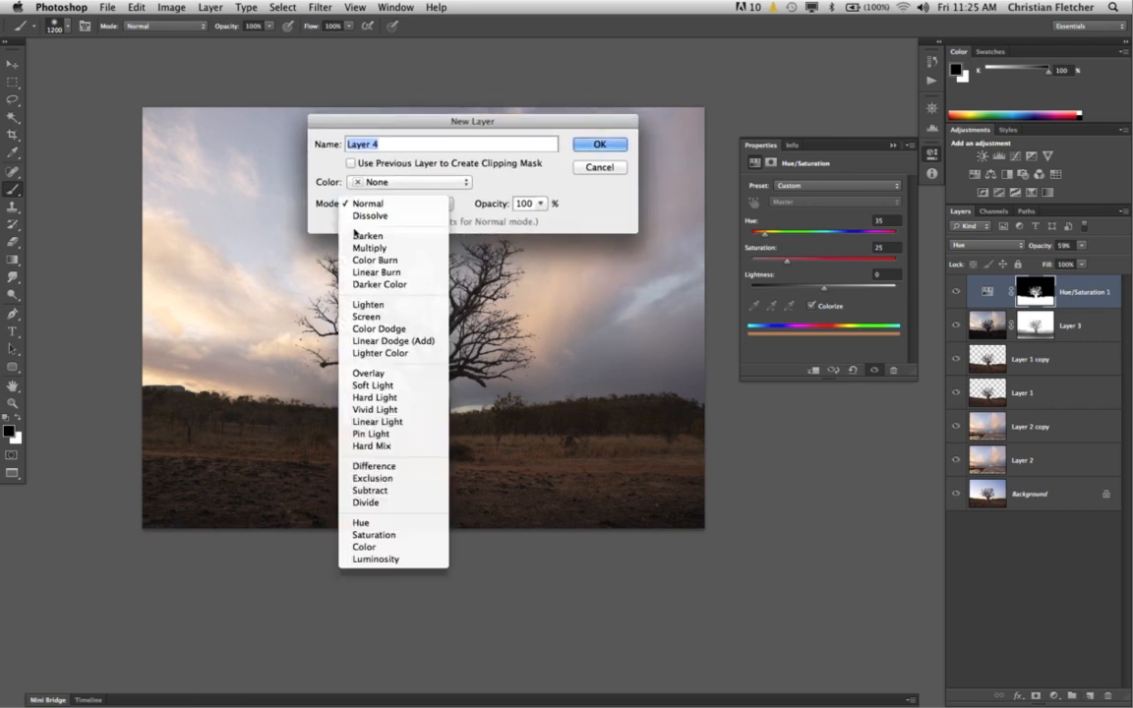
{"action": "left_click", "coordinate": [336, 376]}
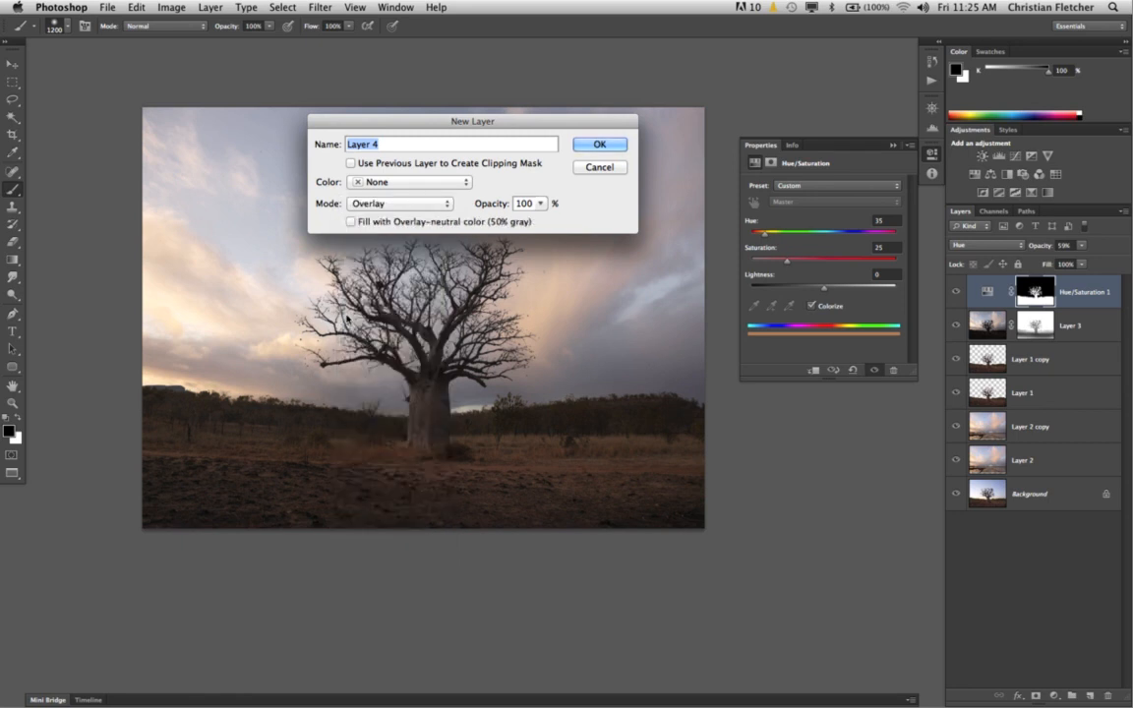
{"action": "left_click", "coordinate": [352, 224]}
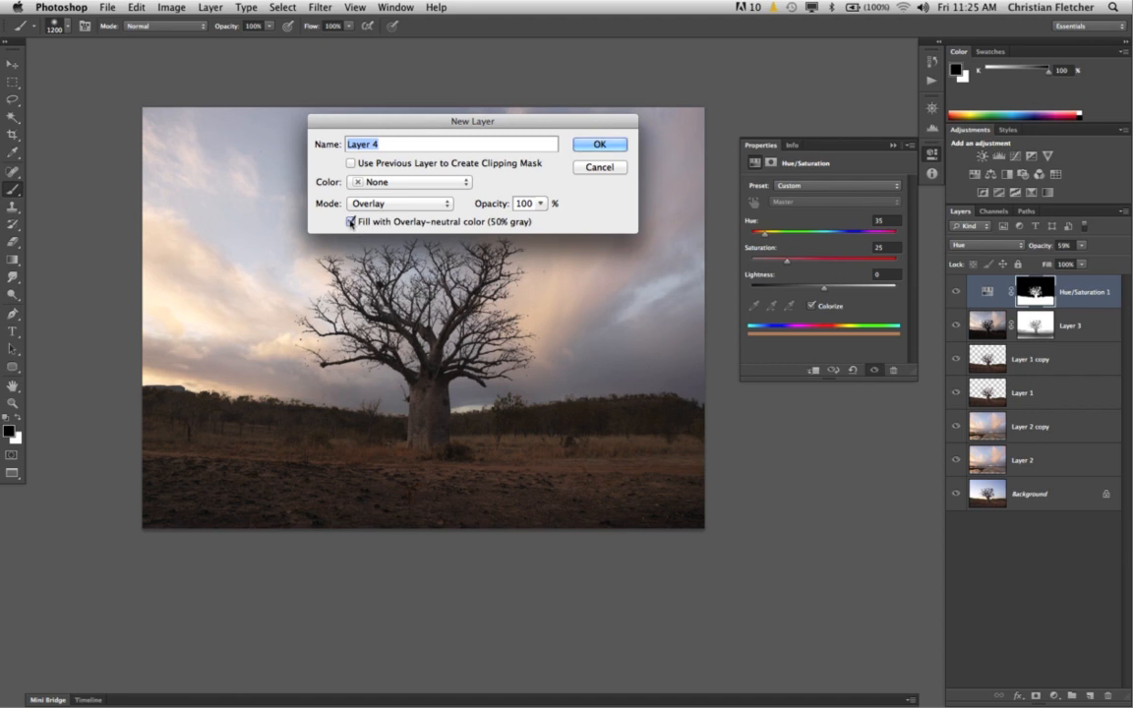
{"action": "left_click", "coordinate": [593, 145]}
- Set up a white 90 px brush at 10% opacity, and undo a test dab on the tree trunk
{"action": "key", "text": "x"}
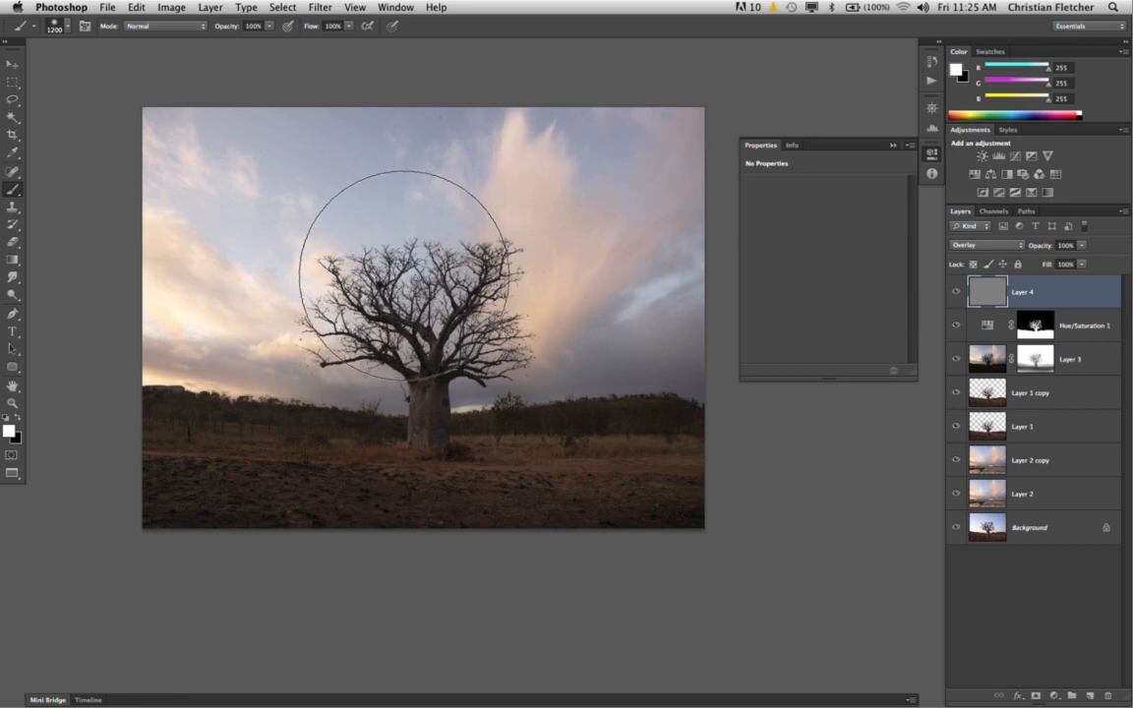
{"action": "key", "text": "bracketleft"}
{"action": "key", "text": "bracketleft"}
{"action": "key", "text": "bracketleft"}
{"action": "key", "text": "bracketleft"}
{"action": "key", "text": "bracketleft"}
{"action": "key", "text": "bracketleft"}
{"action": "key", "text": "bracketleft"}
{"action": "key", "text": "bracketleft"}
{"action": "key", "text": "bracketleft"}
{"action": "key", "text": "bracketleft"}
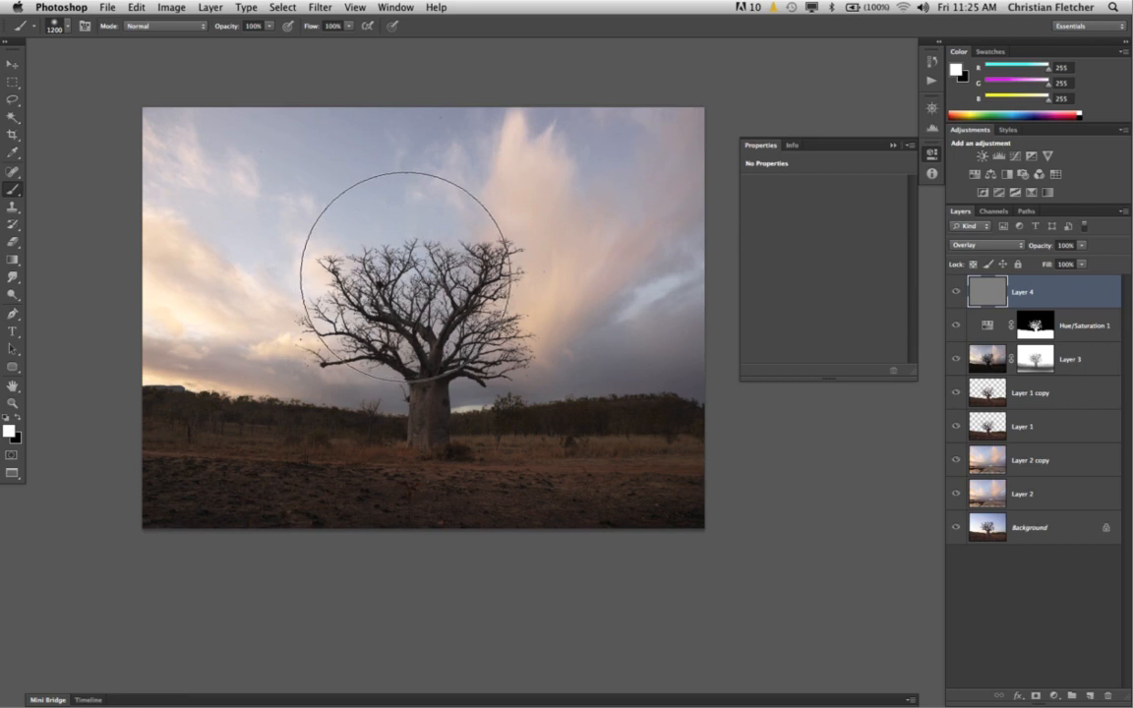
{"action": "key", "text": "bracketleft"}
{"action": "key", "text": "bracketleft"}
{"action": "key", "text": "bracketleft"}
{"action": "key", "text": "bracketleft"}
{"action": "key", "text": "bracketleft"}
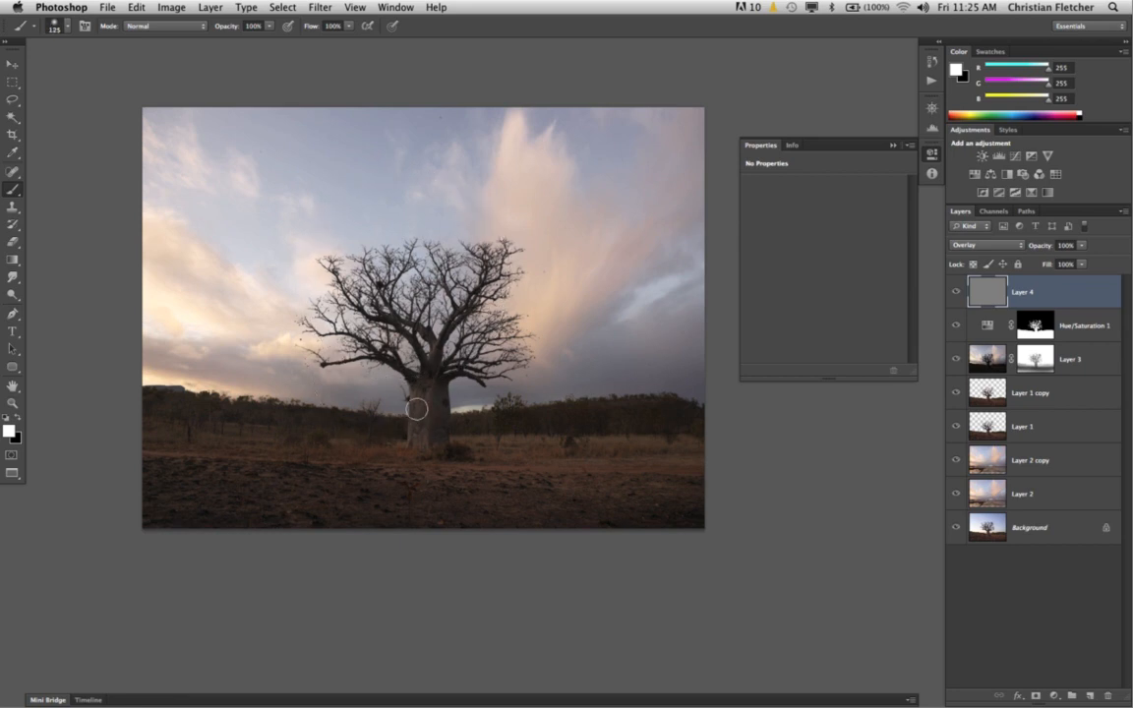
{"action": "key", "text": "1"}
{"action": "left_click", "coordinate": [415, 433]}
{"action": "key", "text": "super+z"}
- Load the inverted Blue copy channel as a selection of the tree and ground, and deselect it
{"action": "left_click", "coordinate": [285, 8]}
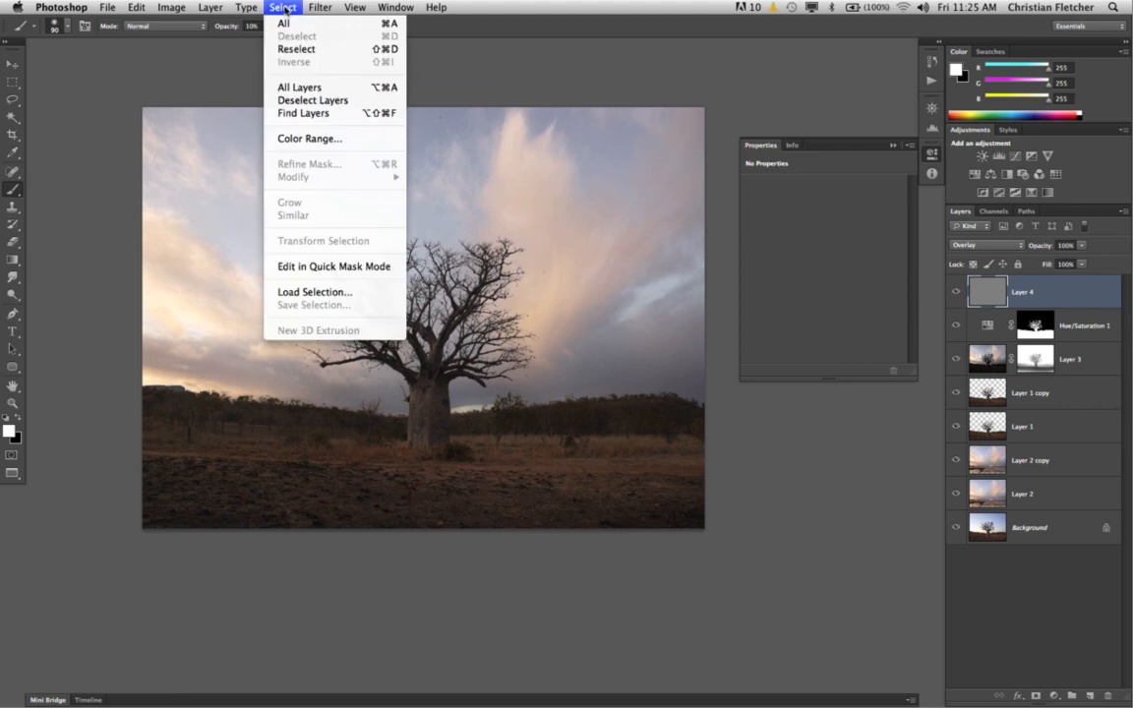
{"action": "left_click", "coordinate": [299, 292]}
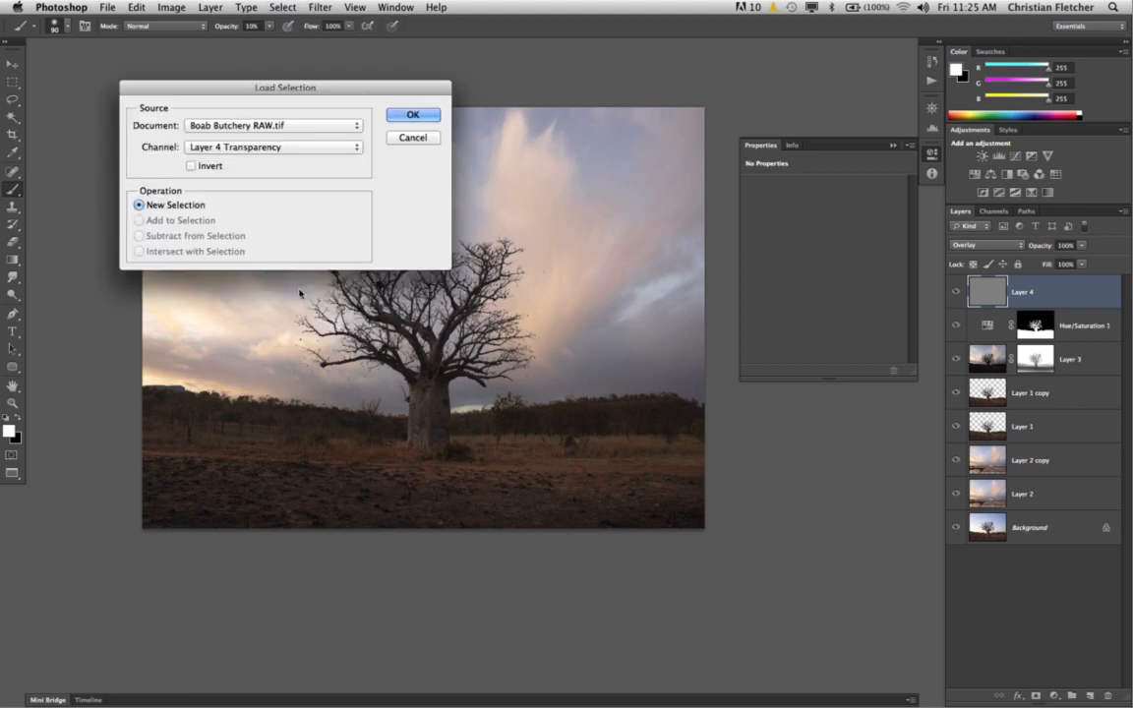
{"action": "left_click", "coordinate": [248, 149]}
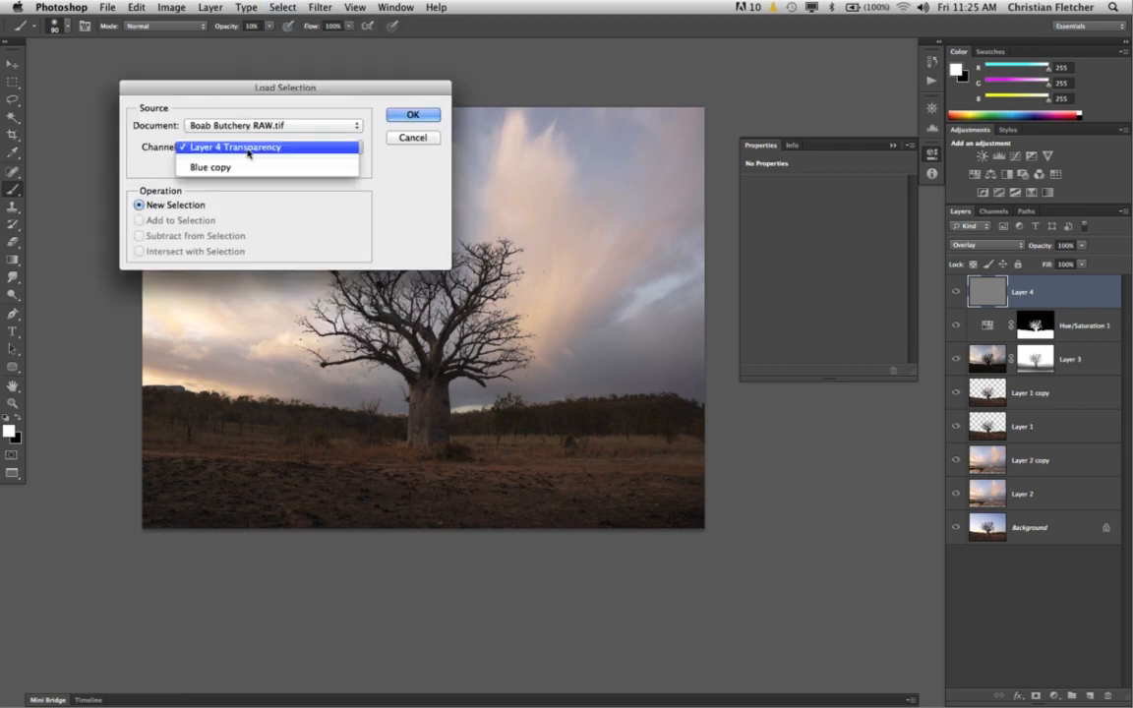
{"action": "left_click", "coordinate": [201, 169]}
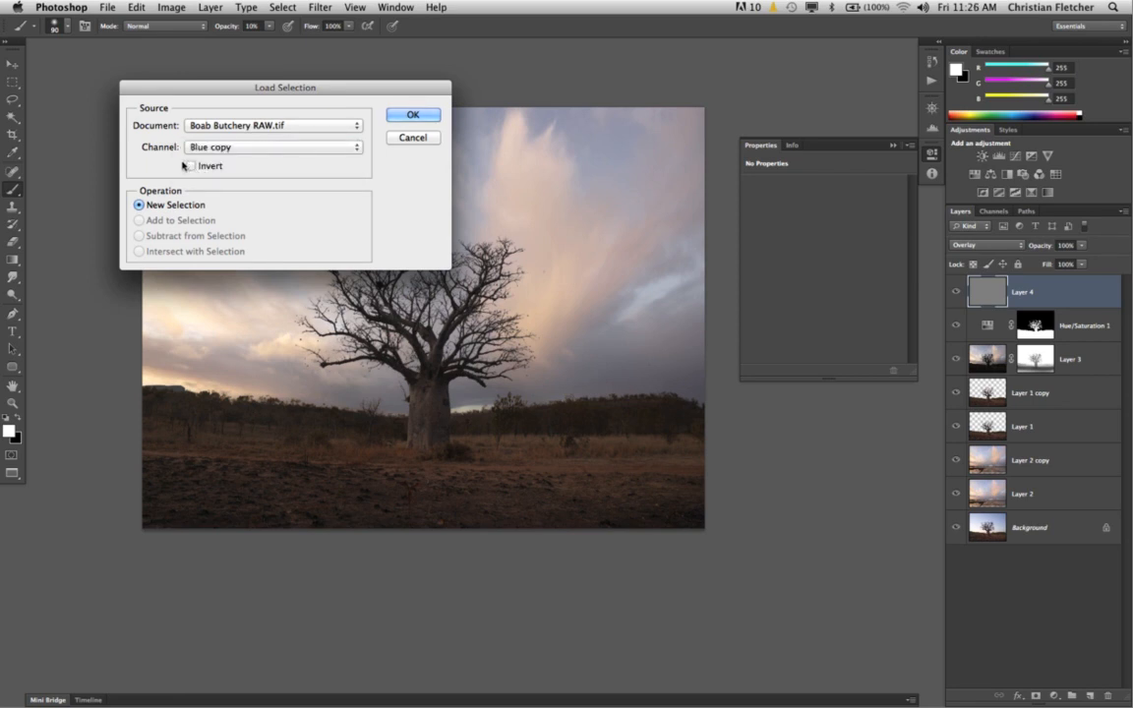
{"action": "left_click", "coordinate": [190, 166]}
{"action": "left_click", "coordinate": [413, 115]}
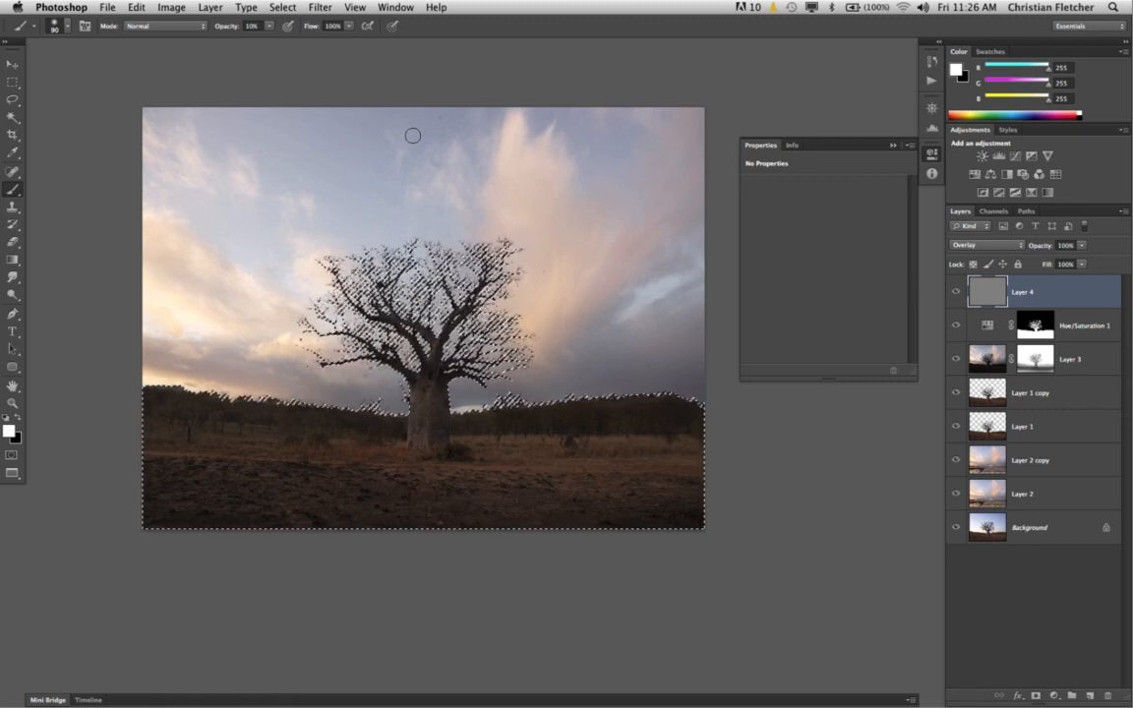
{"action": "key", "text": "super+d"}
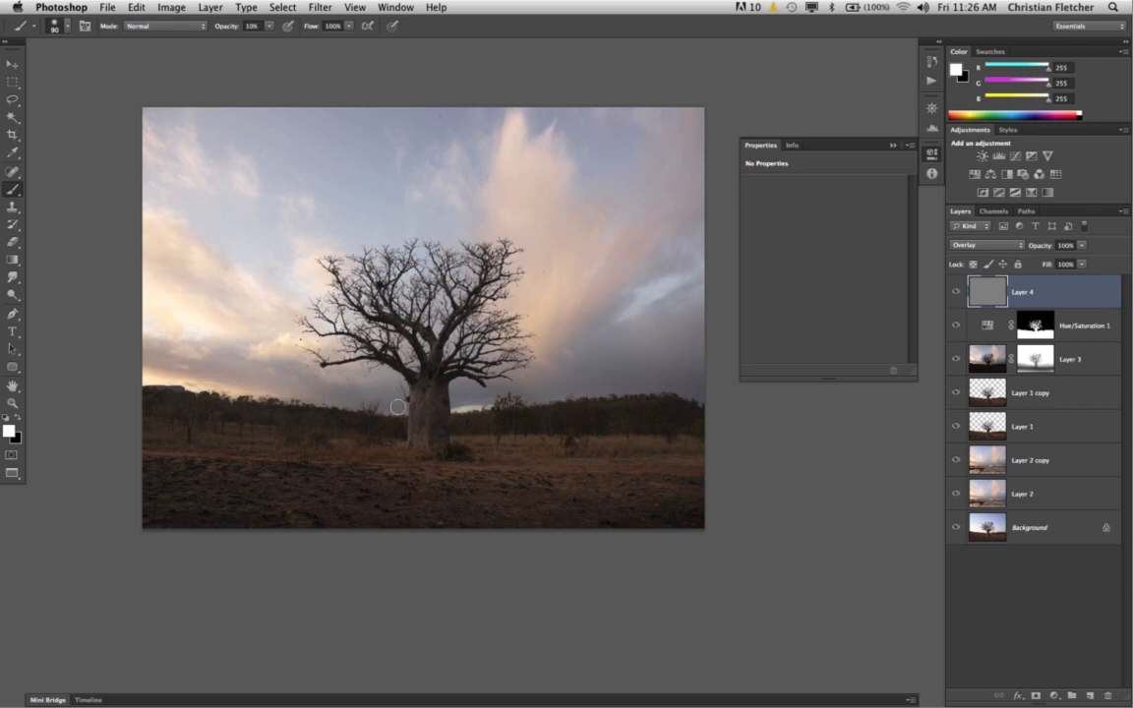
- Reduce the brush to 10 px, paint white on Layer 4 to brighten the trunk and main branches, and compare with the layer hidden
{"action": "key", "text": "super+plus"}
{"action": "key", "text": "super+plus"}
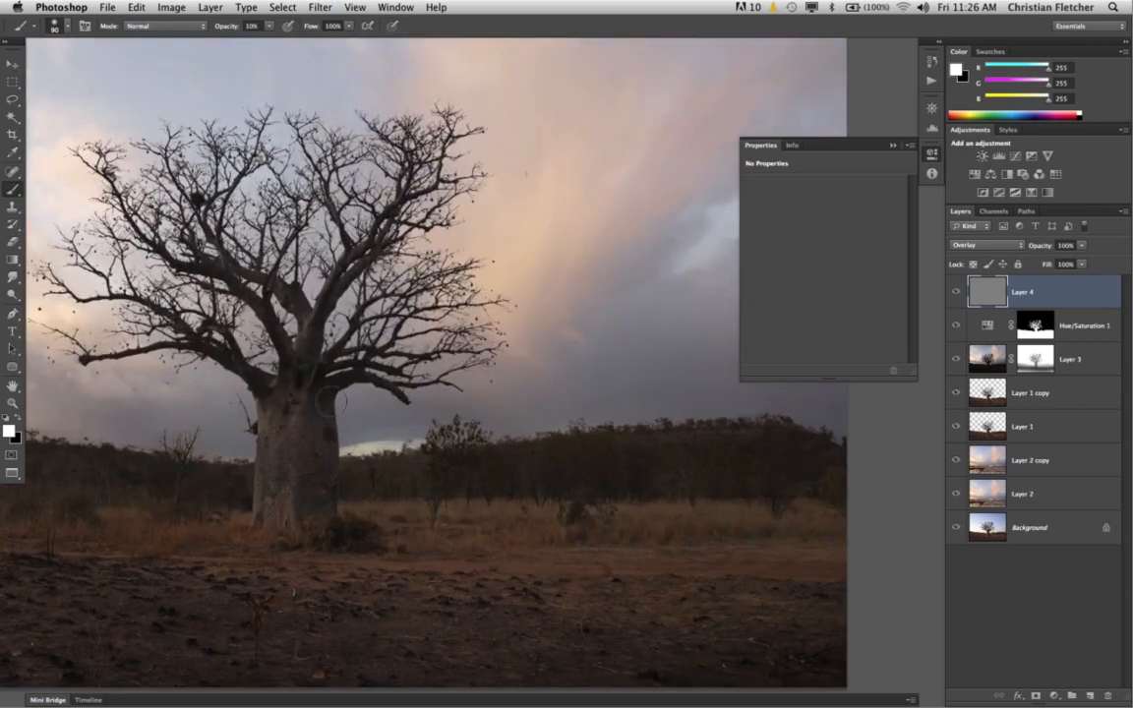
{"action": "left_click_drag", "start_coordinate": [303, 424], "coordinate": [508, 449]}
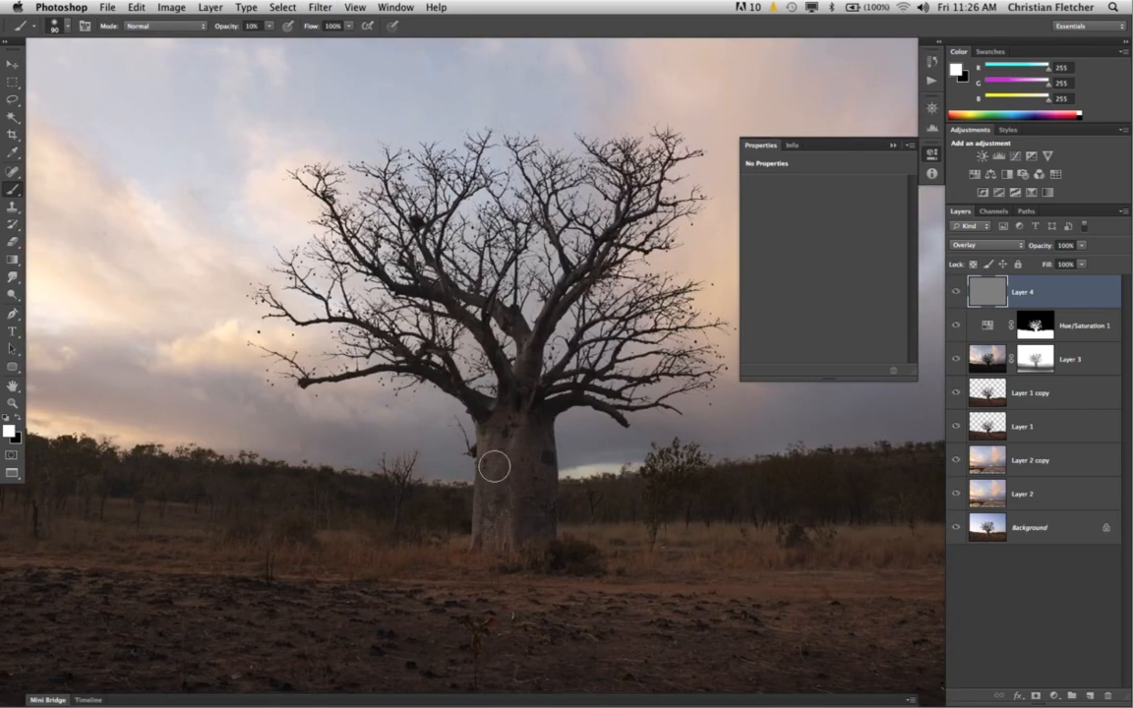
{"action": "key", "text": "super+plus"}
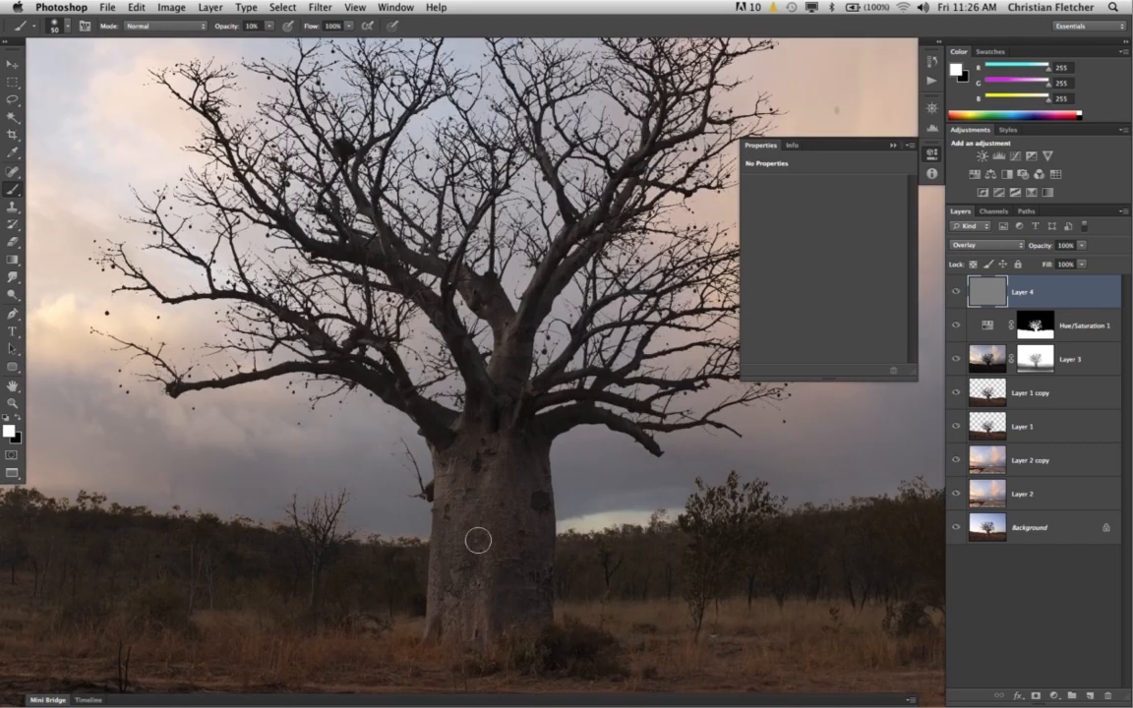
{"action": "key", "text": "bracketleft"}
{"action": "key", "text": "bracketleft"}
{"action": "key", "text": "bracketleft"}
{"action": "key", "text": "bracketleft"}
{"action": "key", "text": "bracketleft"}
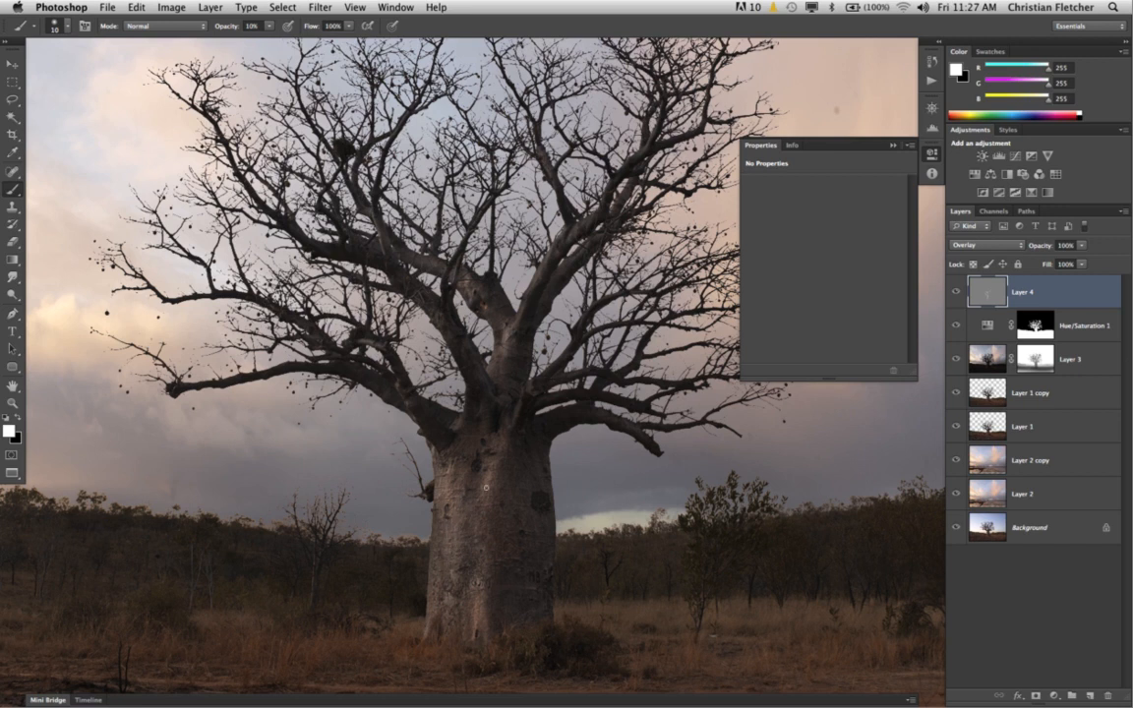
{"action": "left_click", "coordinate": [955, 291]}
{"action": "left_click", "coordinate": [955, 292]}
{"action": "left_click", "coordinate": [956, 293]}
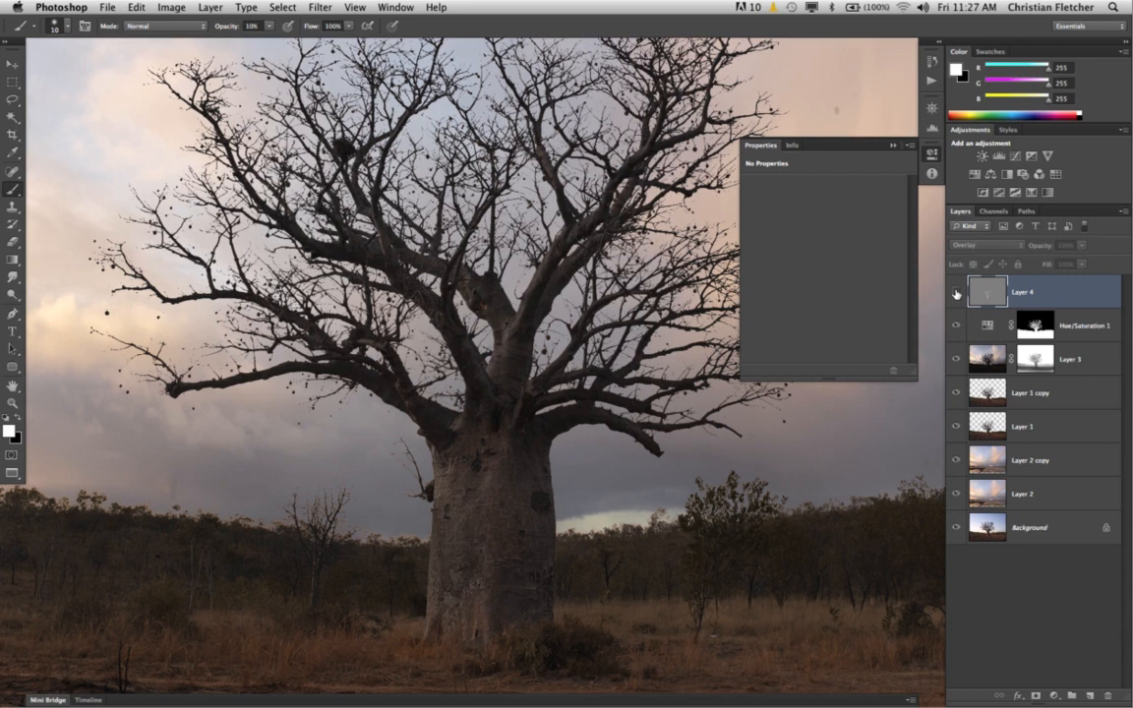
{"action": "left_click", "coordinate": [955, 292]}
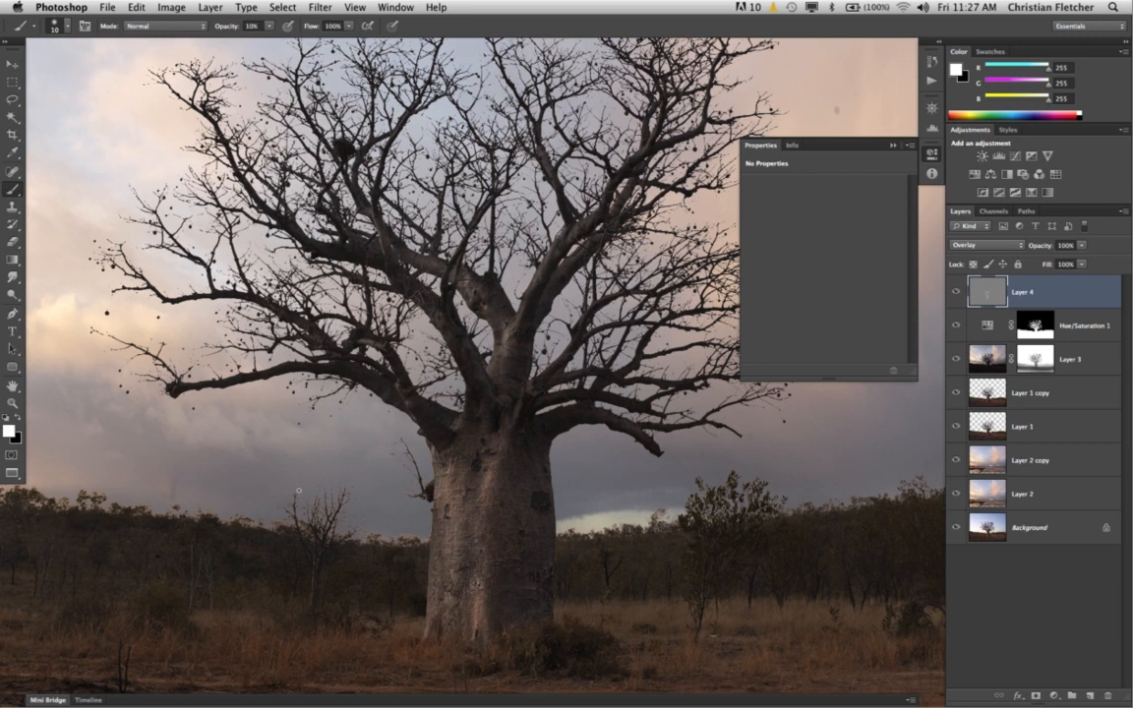
- Enlarge the brush to 150 px, paint a white strip across the ground below the tree on Layer 4, and show that layer alone
{"action": "key", "text": "super+0"}
{"action": "left_click_drag", "start_coordinate": [366, 508], "coordinate": [285, 508]}
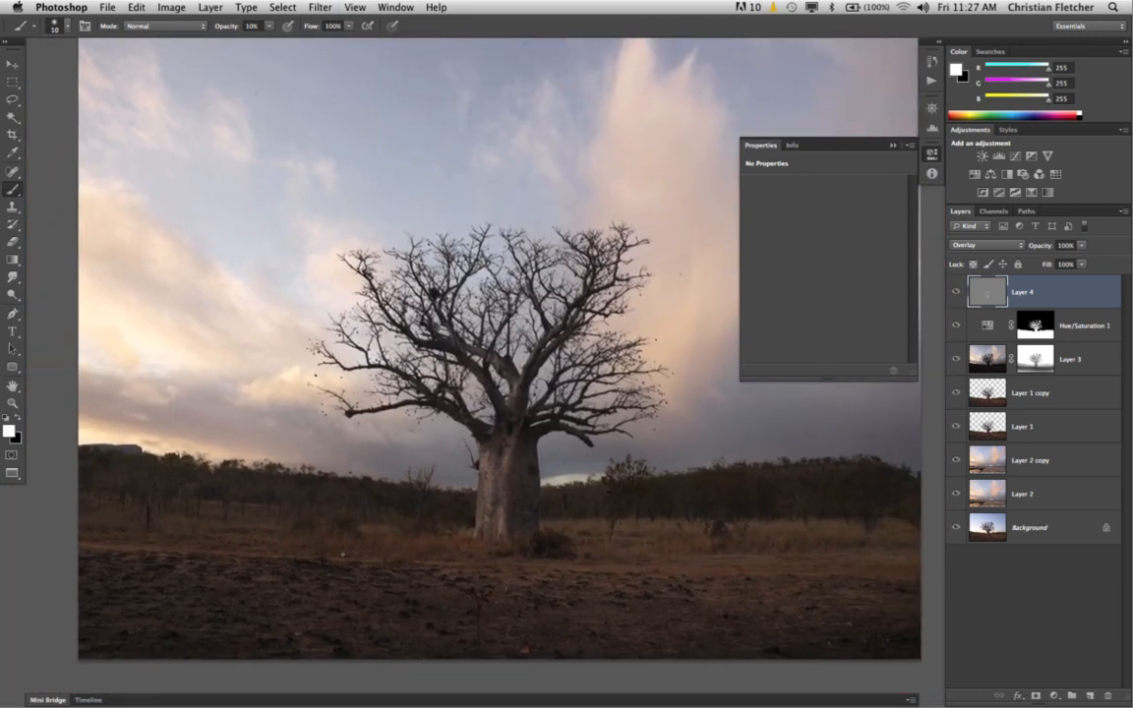
{"action": "key", "text": "bracketright"}
{"action": "key", "text": "bracketright"}
{"action": "key", "text": "bracketright"}
{"action": "key", "text": "bracketright"}
{"action": "key", "text": "bracketright"}
{"action": "key", "text": "bracketright"}
{"action": "key", "text": "bracketright"}
{"action": "key", "text": "bracketright"}
{"action": "key", "text": "bracketright"}
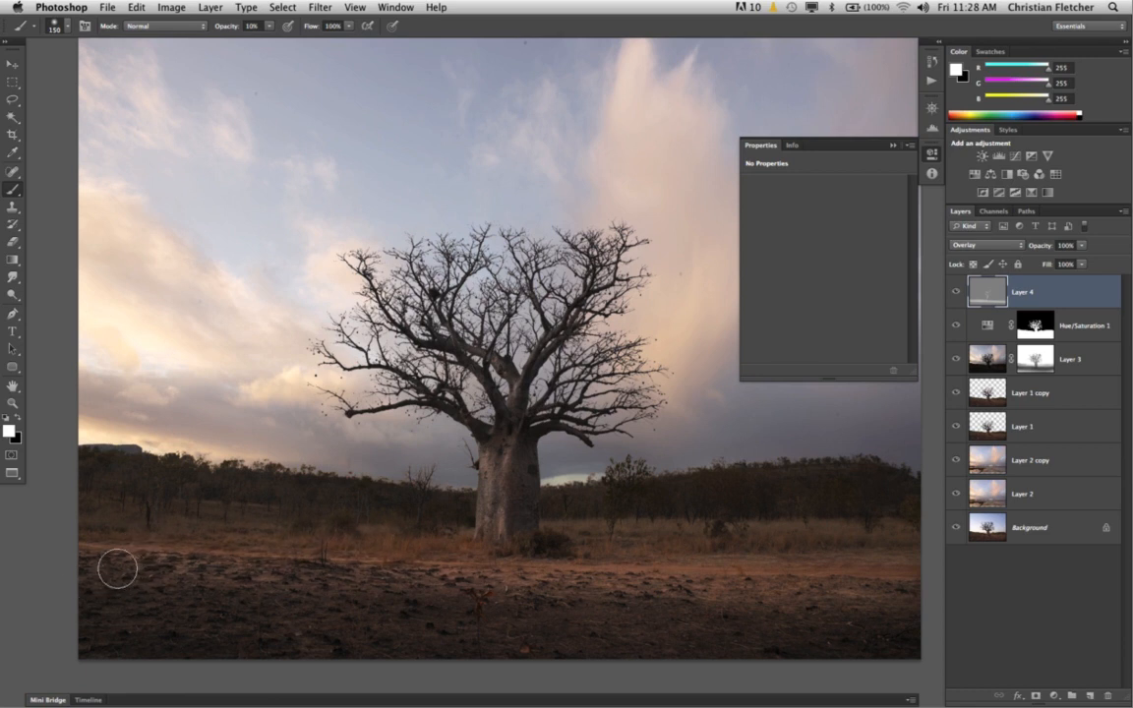
{"action": "left_click", "coordinate": [954, 293]}
{"action": "left_click", "coordinate": [953, 293]}
{"action": "left_click", "coordinate": [955, 293], "text": "alt"}
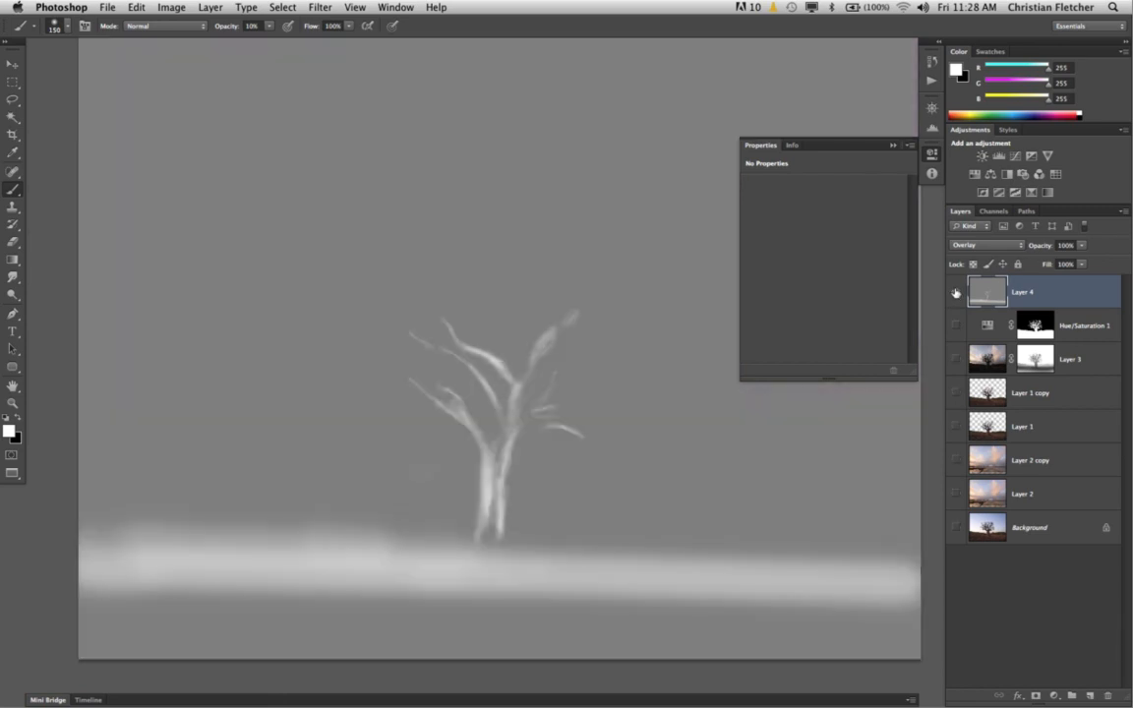
- Show all layers again, switch the painting colour to black and reduce the brush to 40 px
{"action": "left_click", "coordinate": [955, 293], "text": "alt"}
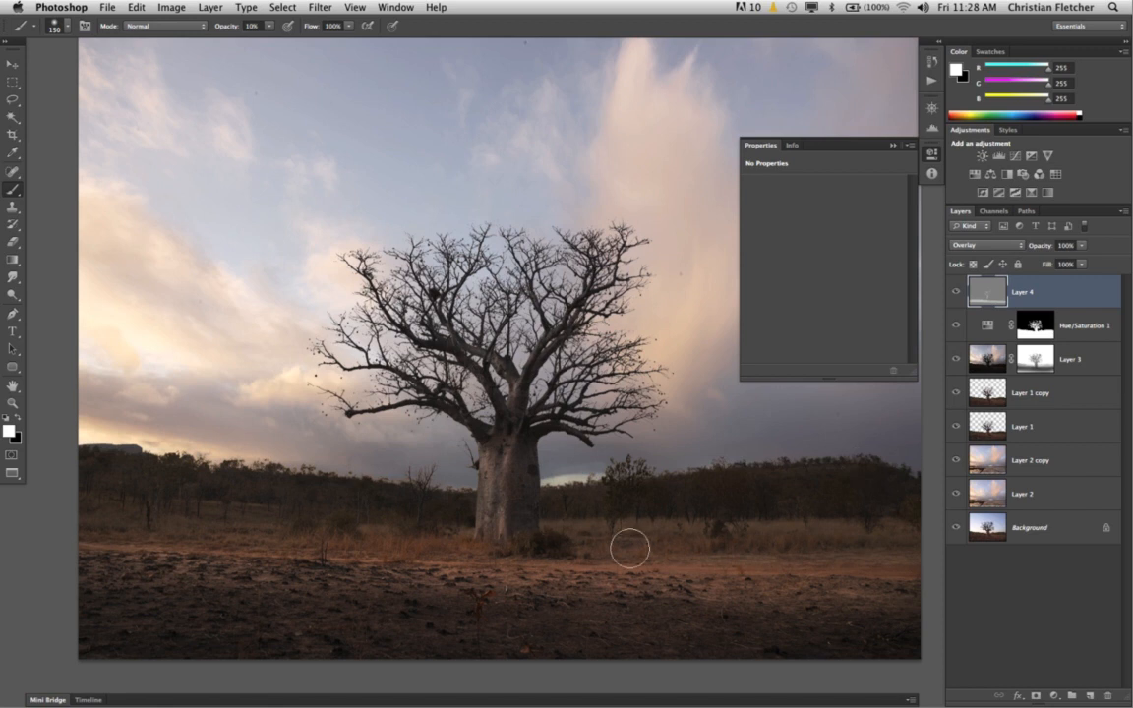
{"action": "key", "text": "x"}
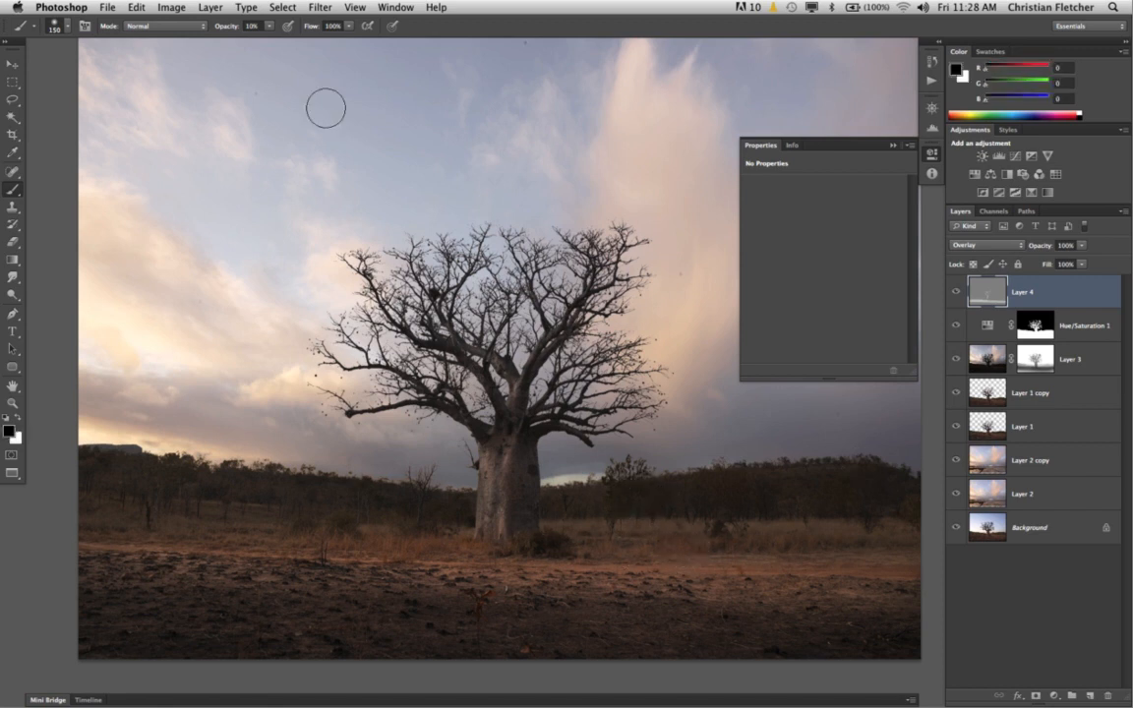
{"action": "key", "text": "bracketleft"}
{"action": "key", "text": "bracketleft"}
{"action": "key", "text": "bracketleft"}
{"action": "key", "text": "bracketleft"}
{"action": "key", "text": "bracketleft"}
{"action": "key", "text": "bracketleft"}
{"action": "key", "text": "bracketleft"}
{"action": "key", "text": "bracketleft"}
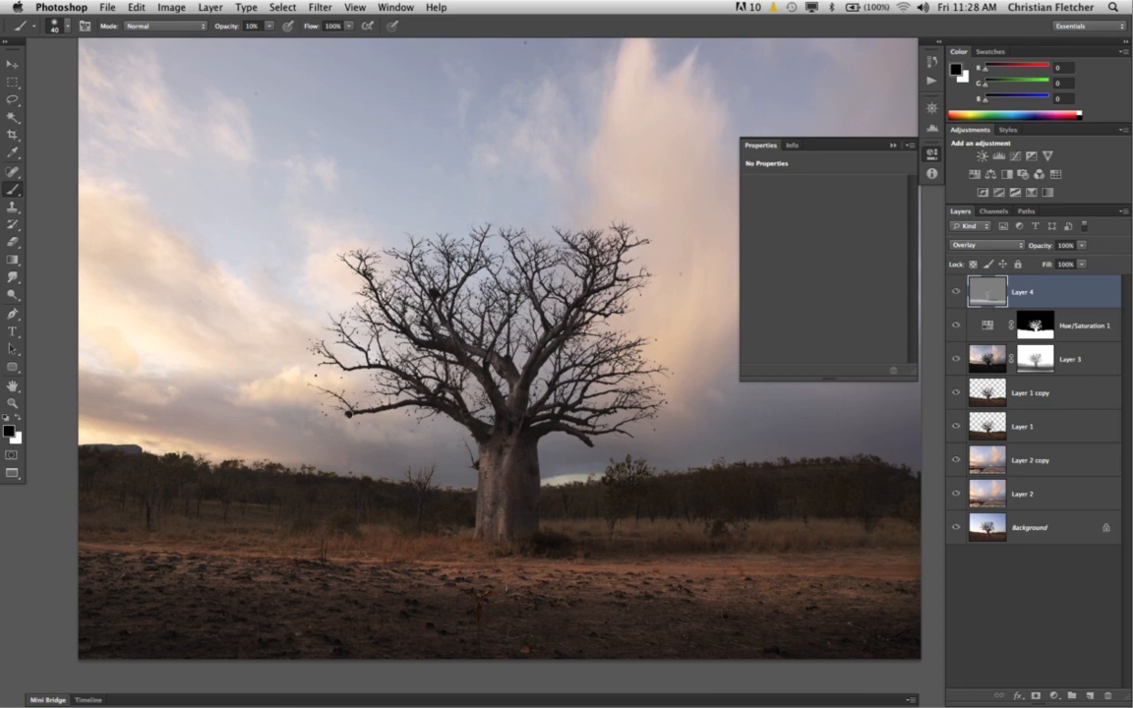
- Compare the image with Layer 4 hidden and shown
{"action": "left_click", "coordinate": [953, 293]}
{"action": "left_click", "coordinate": [953, 294]}
{"action": "left_click", "coordinate": [954, 293]}
{"action": "left_click", "coordinate": [953, 293]}
{"action": "key", "text": "super+0"}
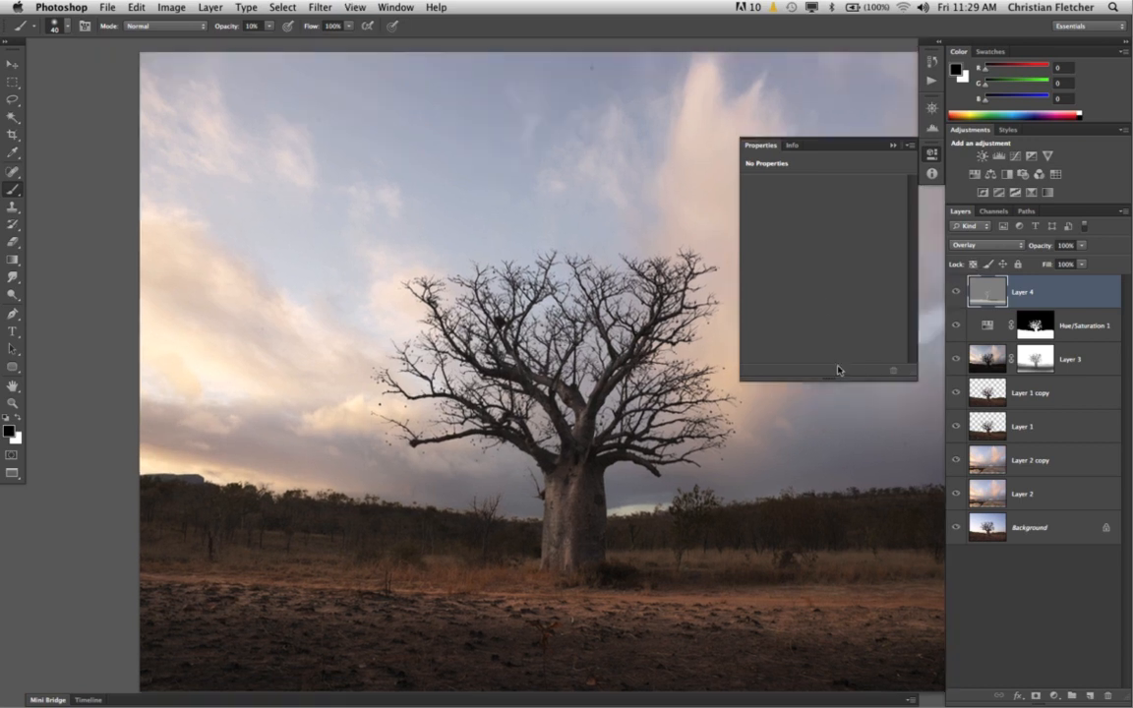
- Add a Levels adjustment masked to the tree and ground, and set its white input level to 184
{"action": "left_click", "coordinate": [893, 146]}
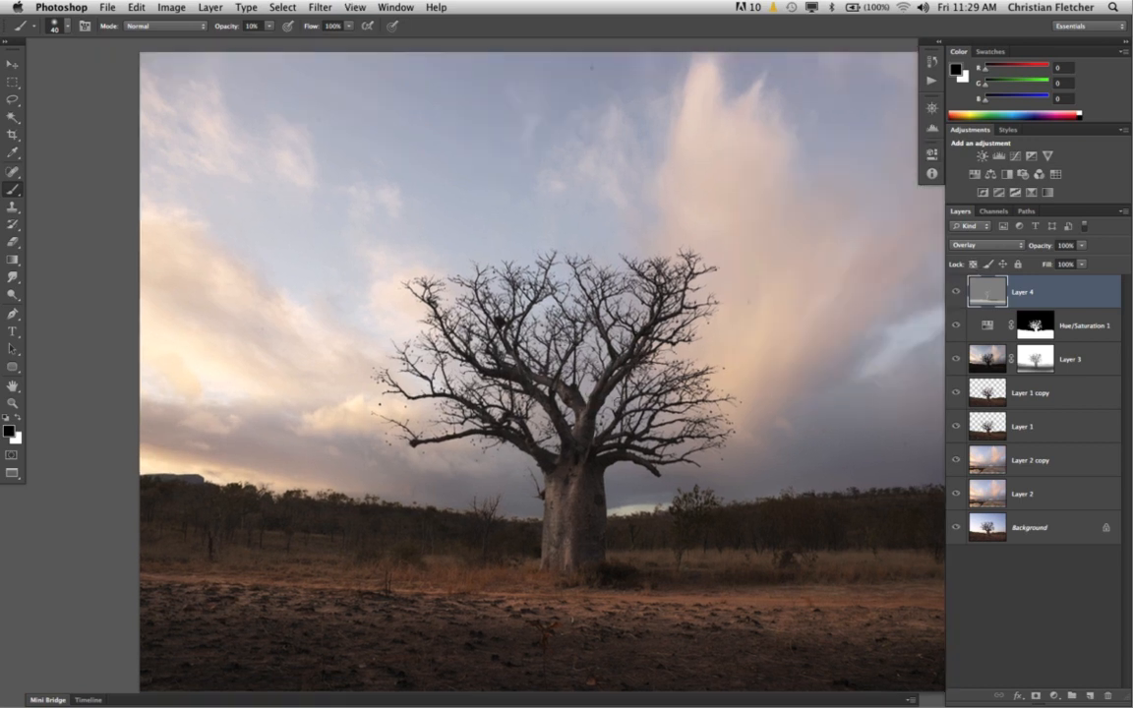
{"action": "left_click_drag", "start_coordinate": [610, 415], "coordinate": [521, 403]}
{"action": "key", "text": "super+0"}
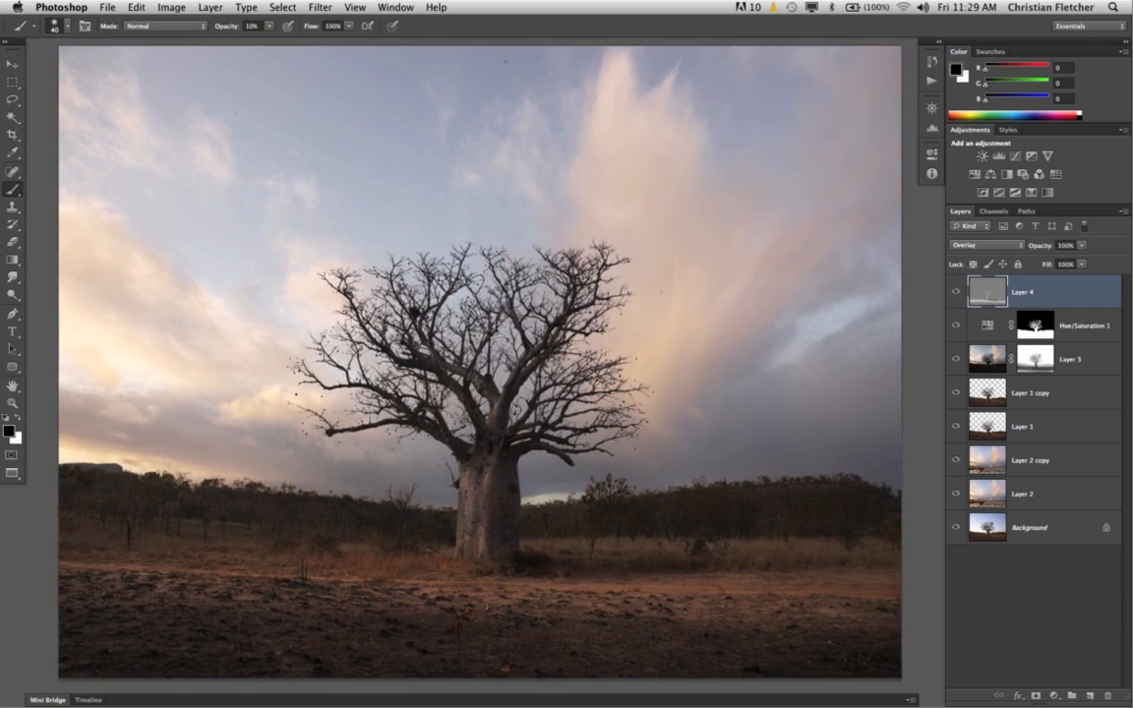
{"action": "key", "text": "super+minus"}
{"action": "key", "text": "super+0"}
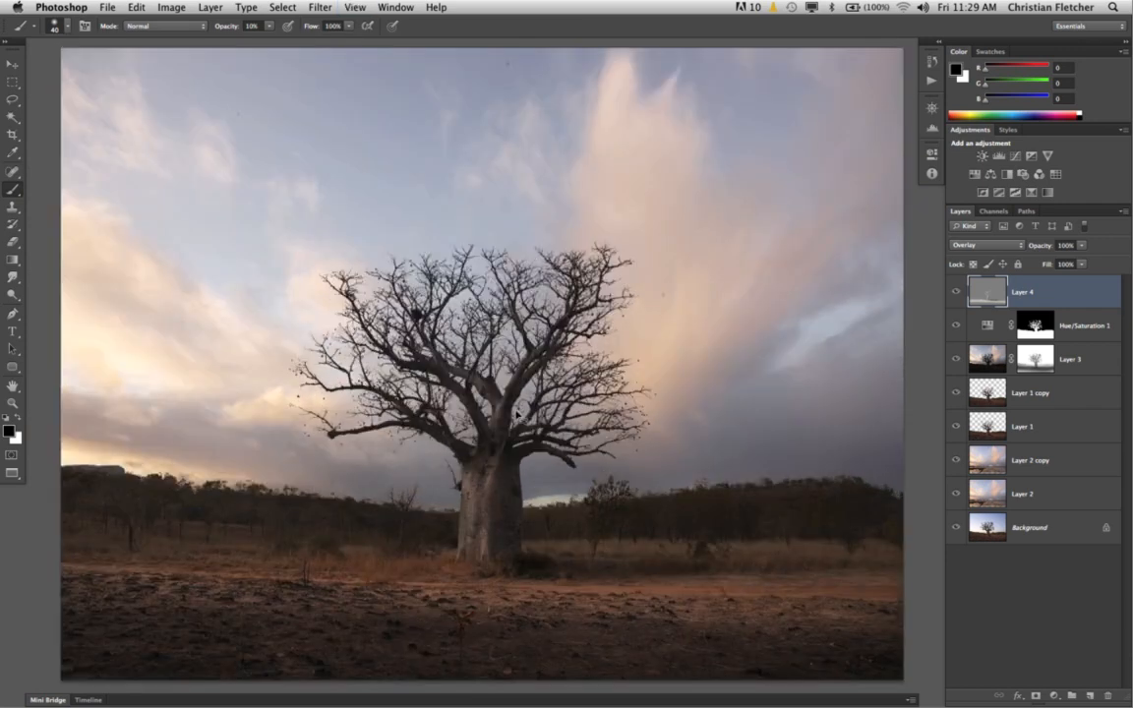
{"action": "key", "text": "super+minus"}
{"action": "mouse_move", "coordinate": [485, 507]}
{"action": "left_mouse_down"}
{"action": "mouse_move", "coordinate": [392, 501]}
{"action": "mouse_move", "coordinate": [430, 512]}
{"action": "left_mouse_up"}
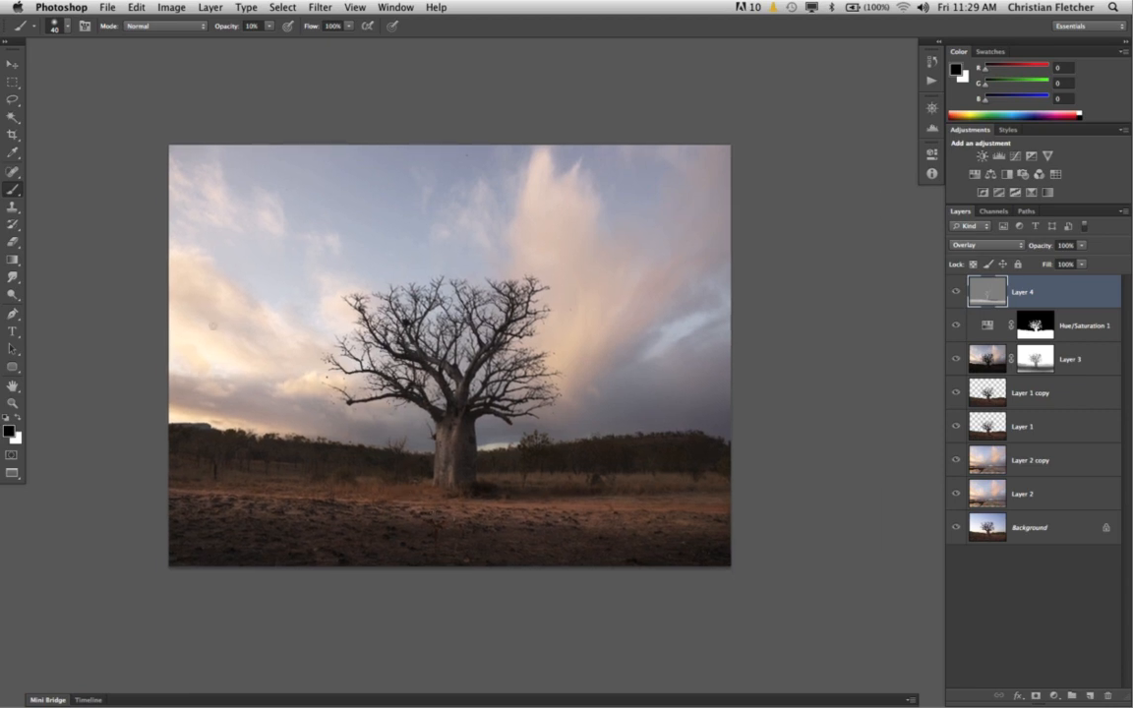
{"action": "left_click", "coordinate": [991, 159]}
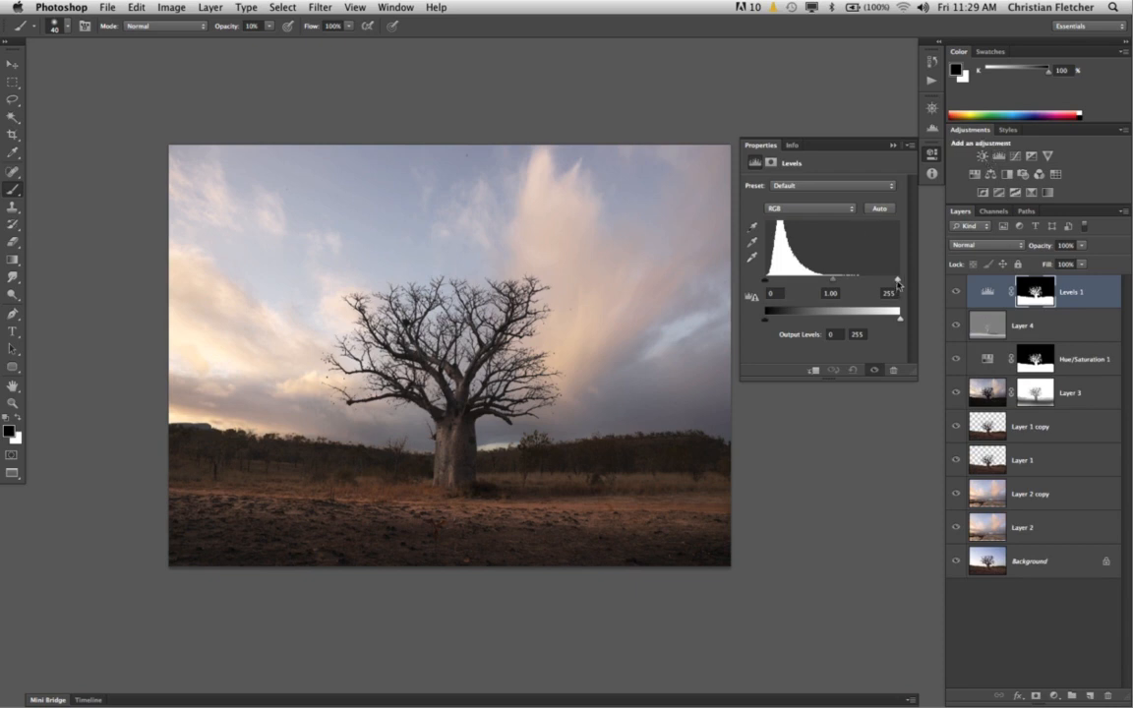
{"action": "left_click_drag", "start_coordinate": [897, 282], "coordinate": [867, 308]}
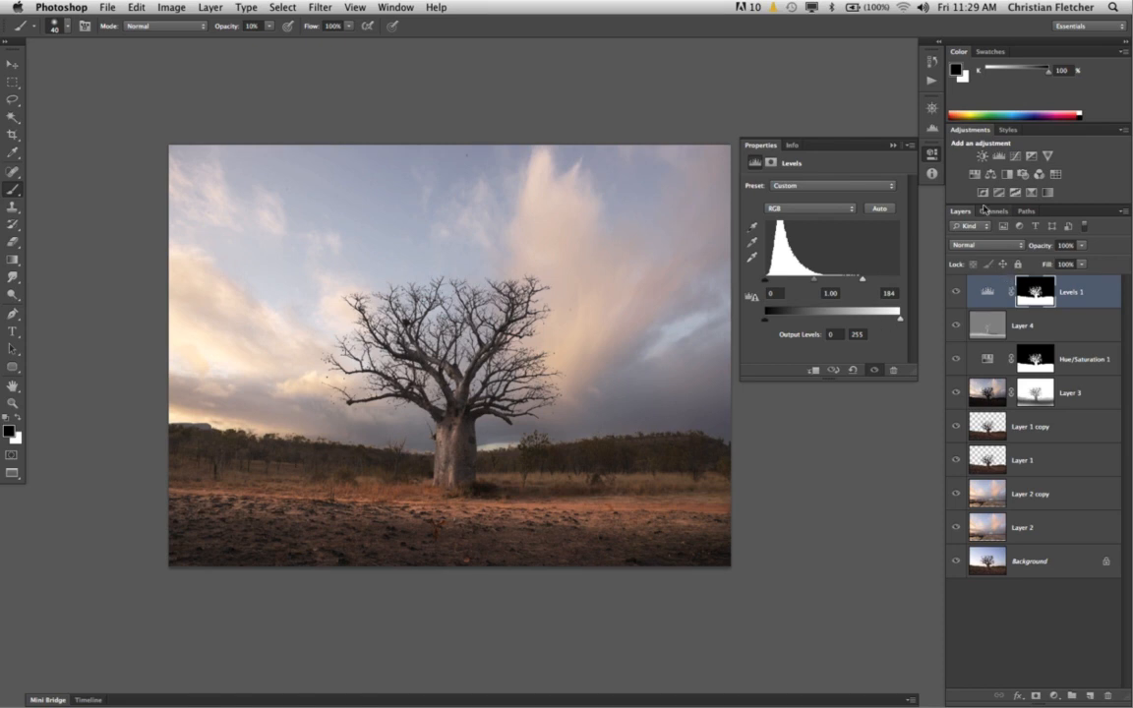
- Add a second Levels adjustment in Screen blend mode and invert its mask to black
{"action": "left_click", "coordinate": [998, 156]}
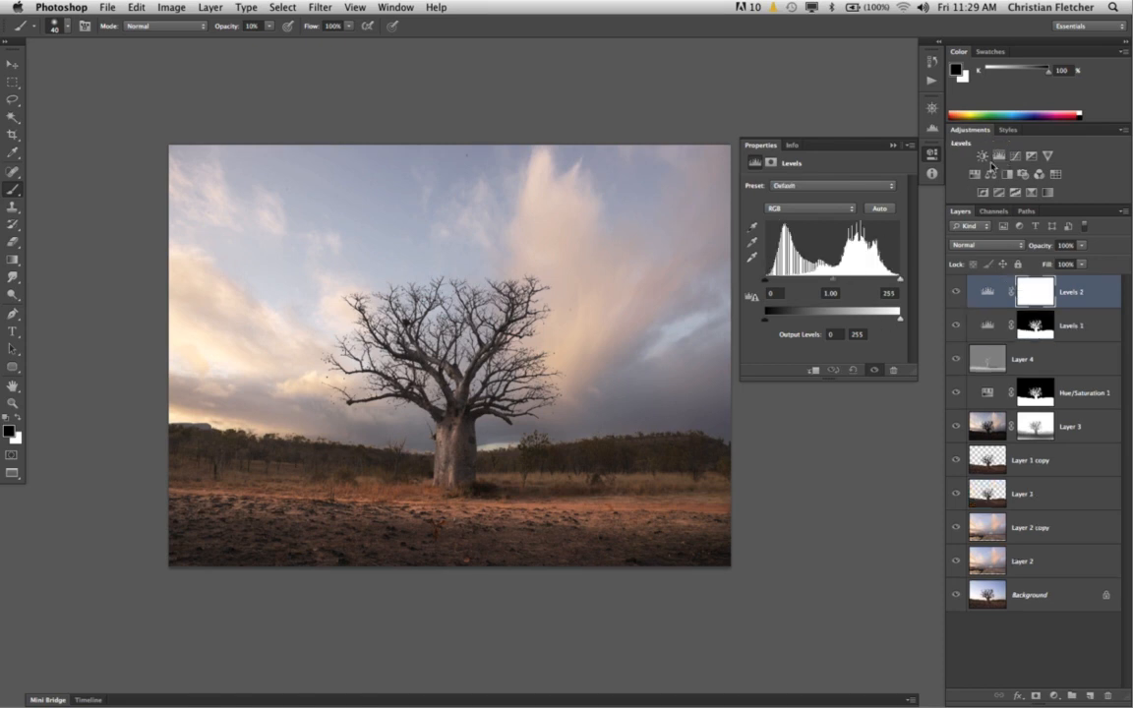
{"action": "left_click", "coordinate": [983, 251]}
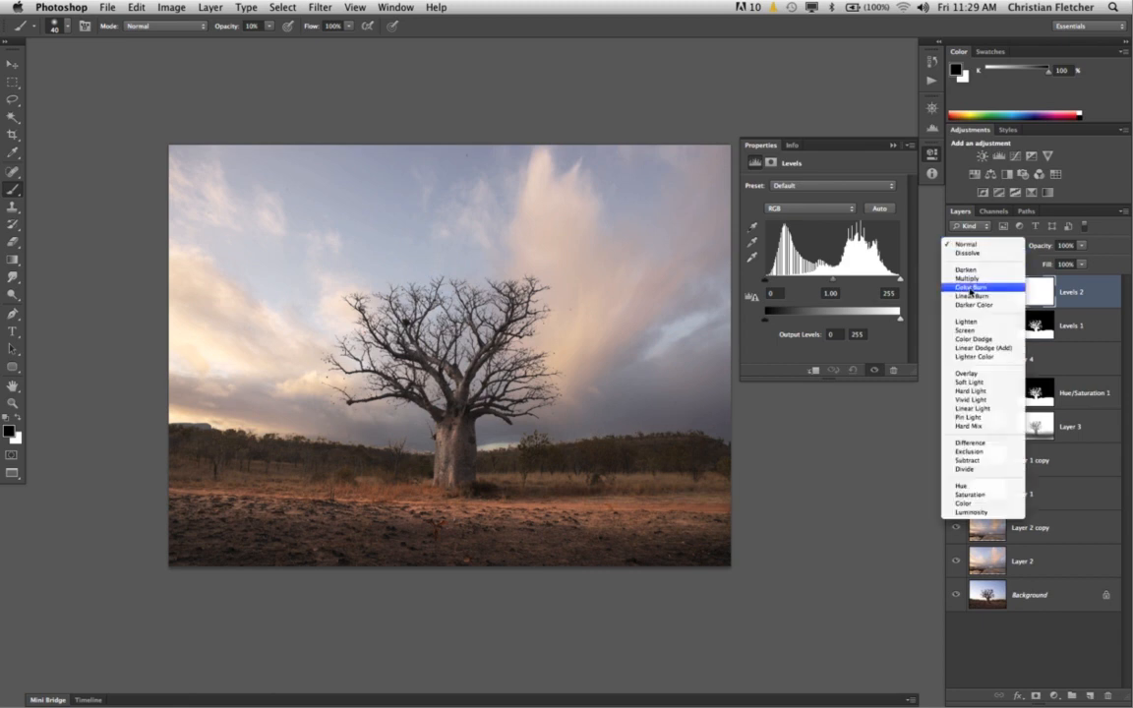
{"action": "left_click", "coordinate": [964, 332]}
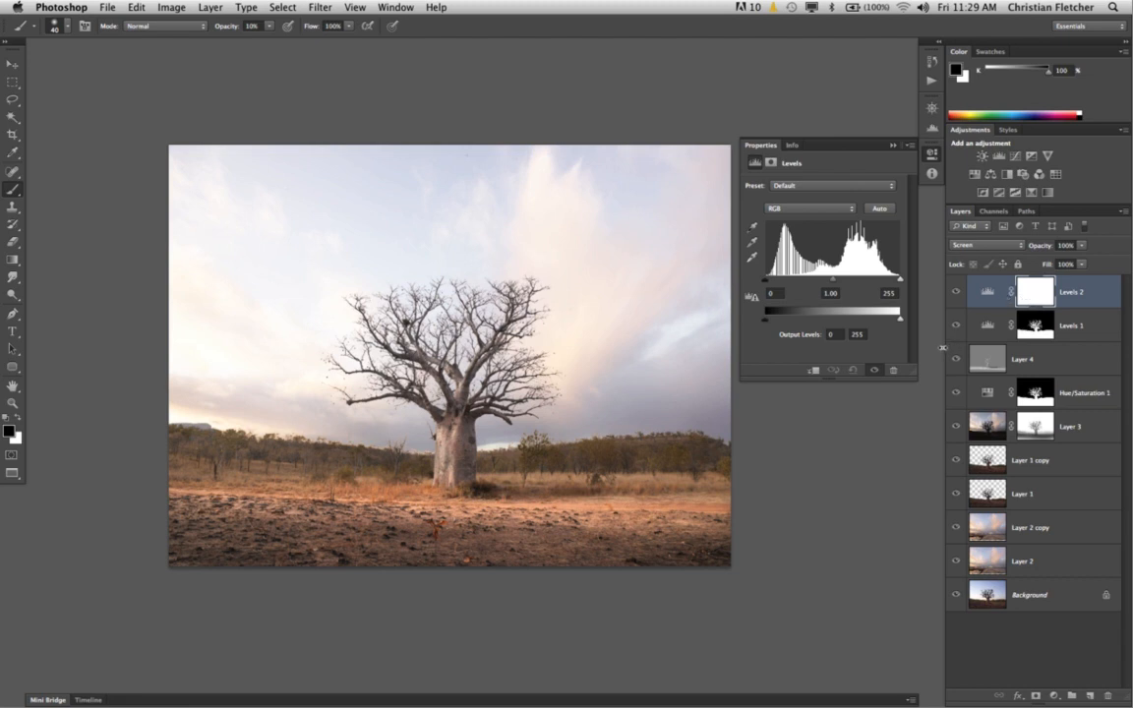
{"action": "key", "text": "super+i"}
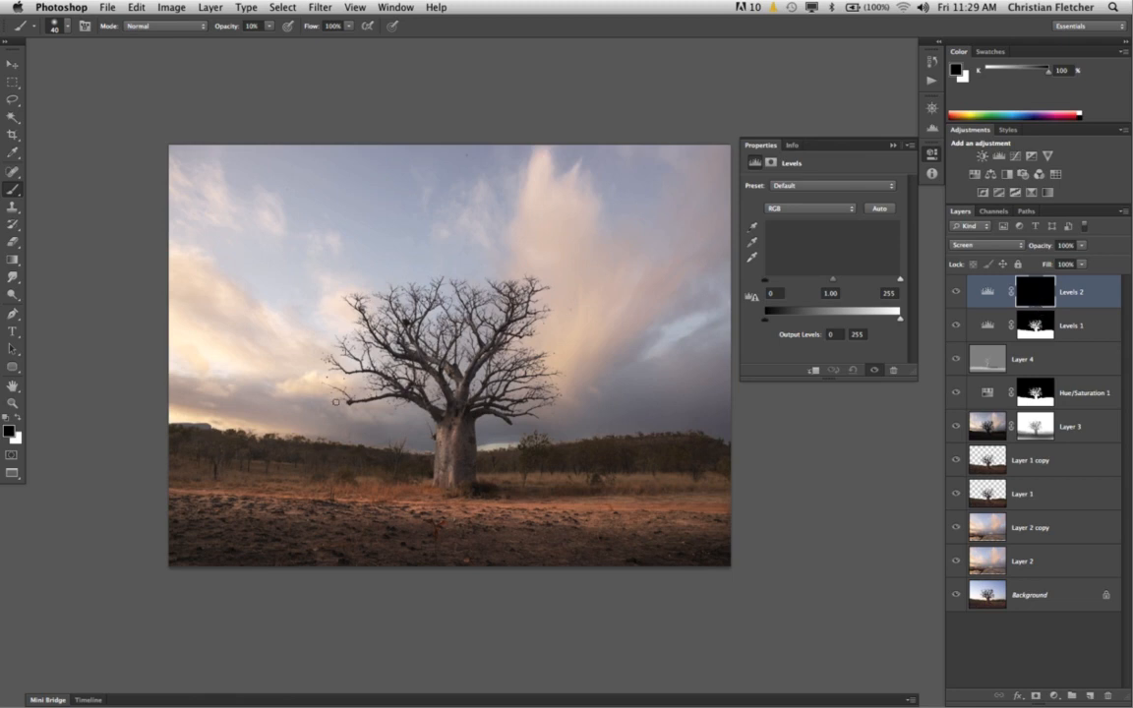
- Paint white across the ground on the Levels 2 mask with a 300 px brush, and compare with the layer hidden
{"action": "key", "text": "x"}
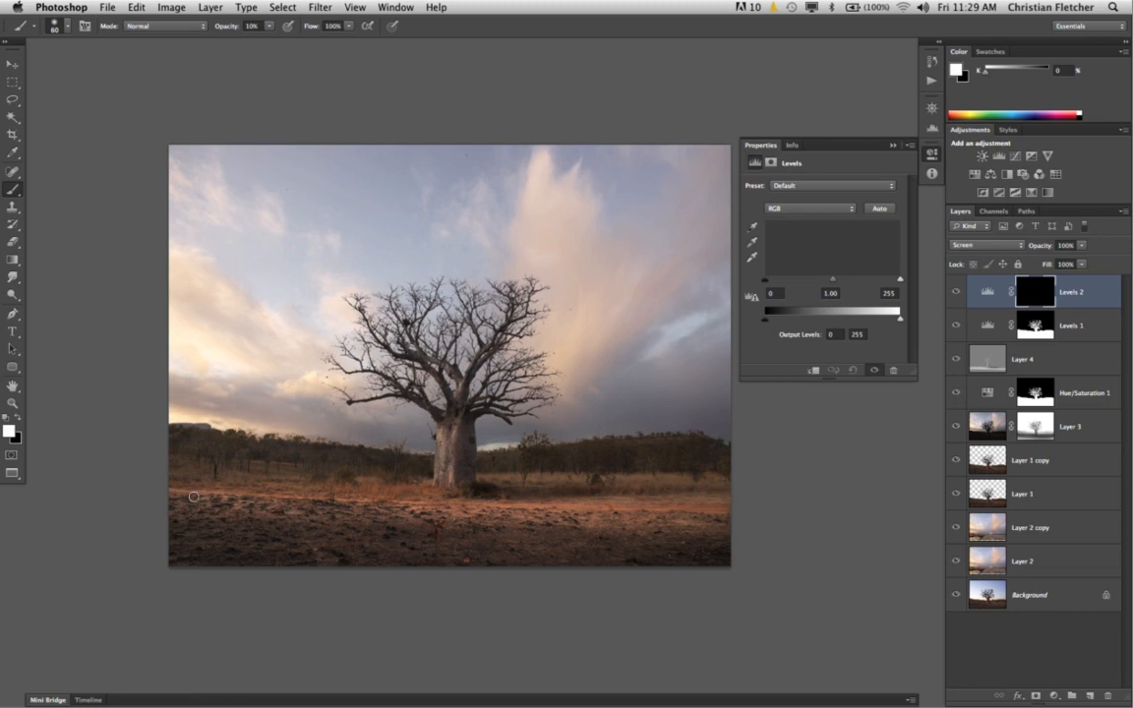
{"action": "key", "text": "bracketright"}
{"action": "key", "text": "bracketright"}
{"action": "key", "text": "bracketright"}
{"action": "key", "text": "bracketright"}
{"action": "key", "text": "bracketright"}
{"action": "key", "text": "bracketright"}
{"action": "key", "text": "bracketright"}
{"action": "key", "text": "bracketright"}
{"action": "key", "text": "bracketright"}
{"action": "key", "text": "bracketright"}
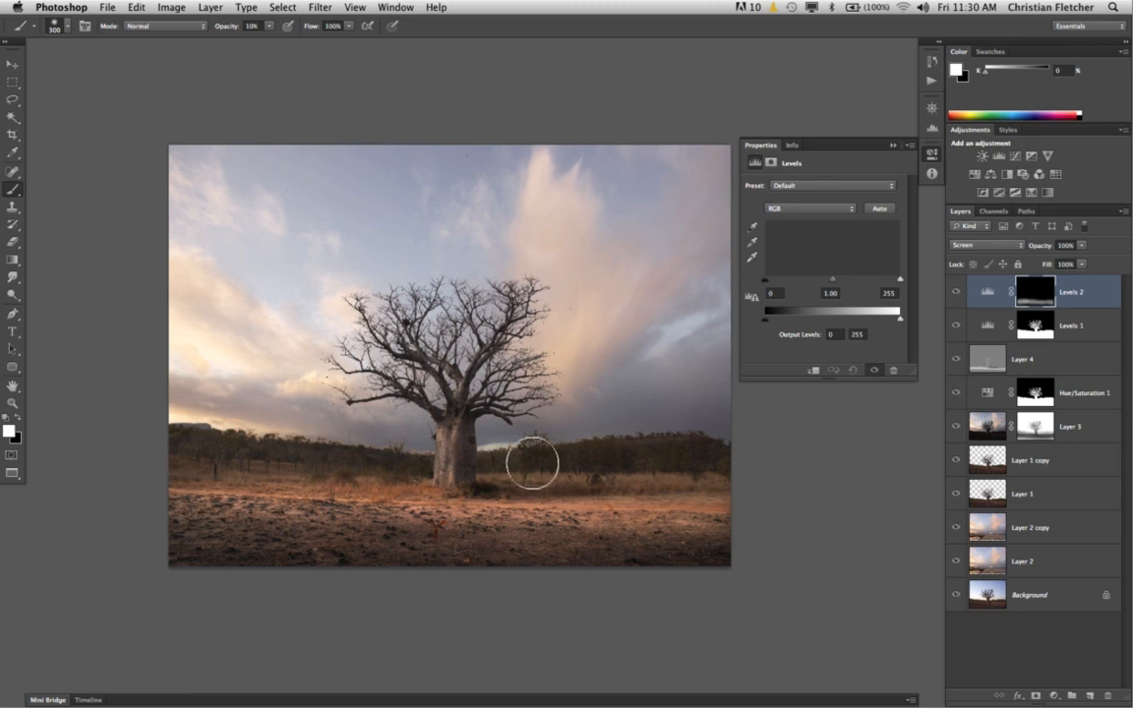
{"action": "left_click", "coordinate": [955, 294]}
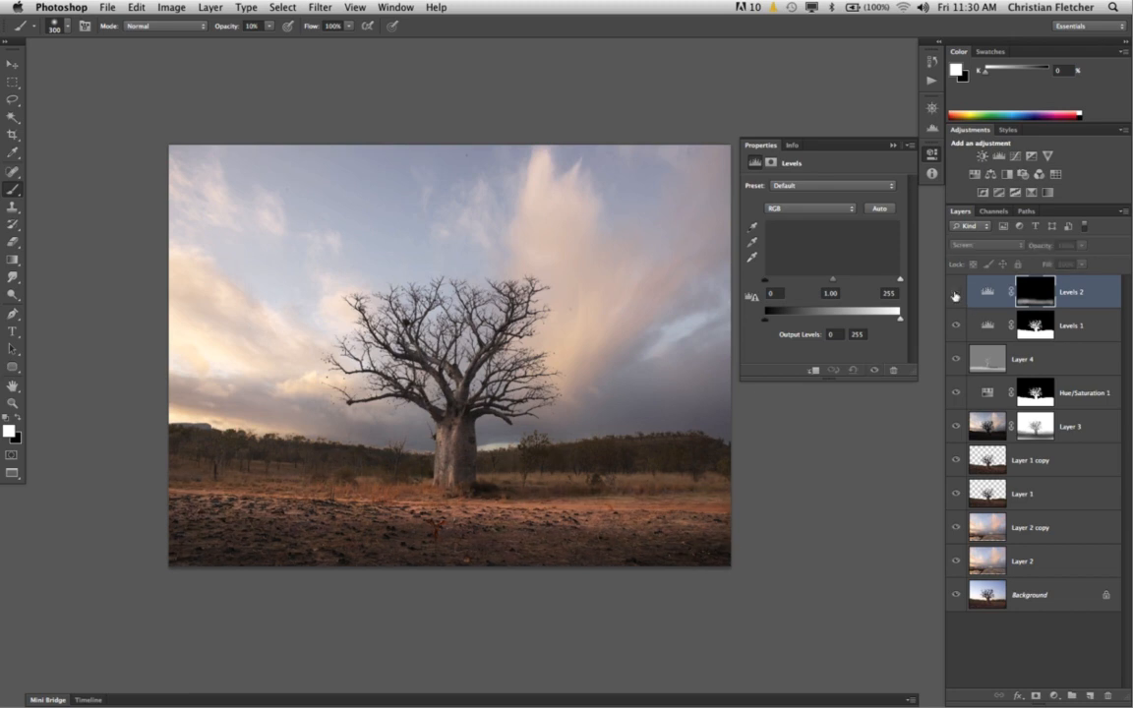
{"action": "left_click", "coordinate": [953, 294]}
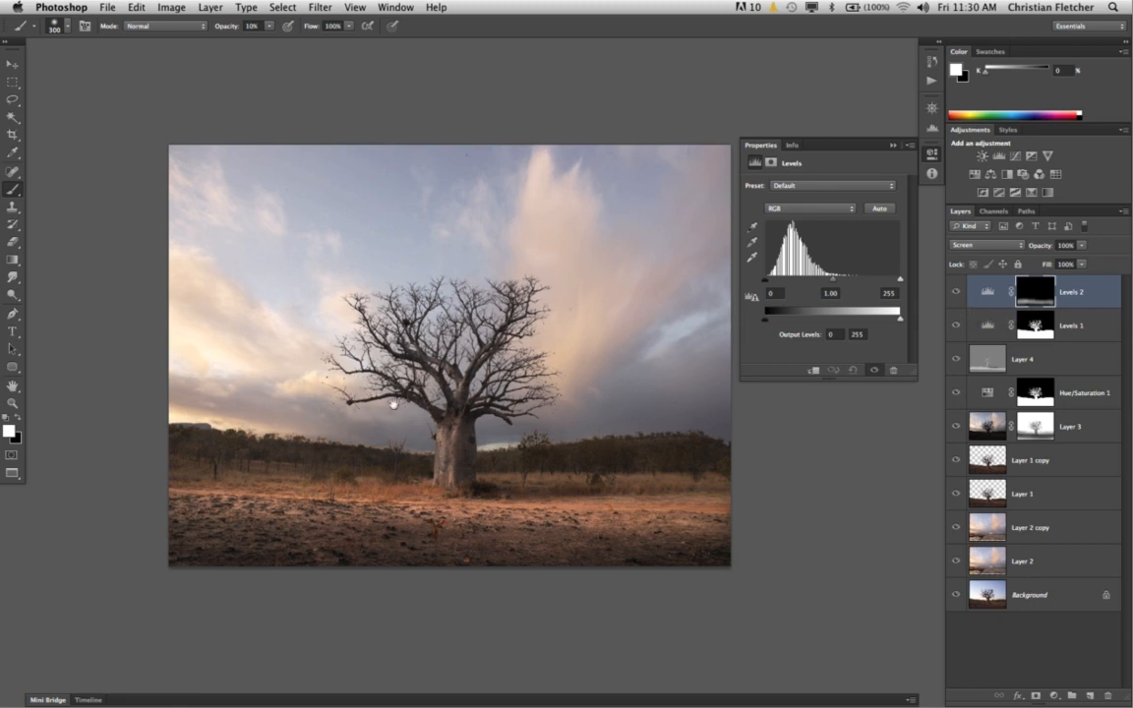
- Add a Curves adjustment that darkens the midtones and lowers the white output to 219, and invert its mask to black
{"action": "scroll", "coordinate": [392, 404], "scroll_direction": "right", "scroll_amount": 3}
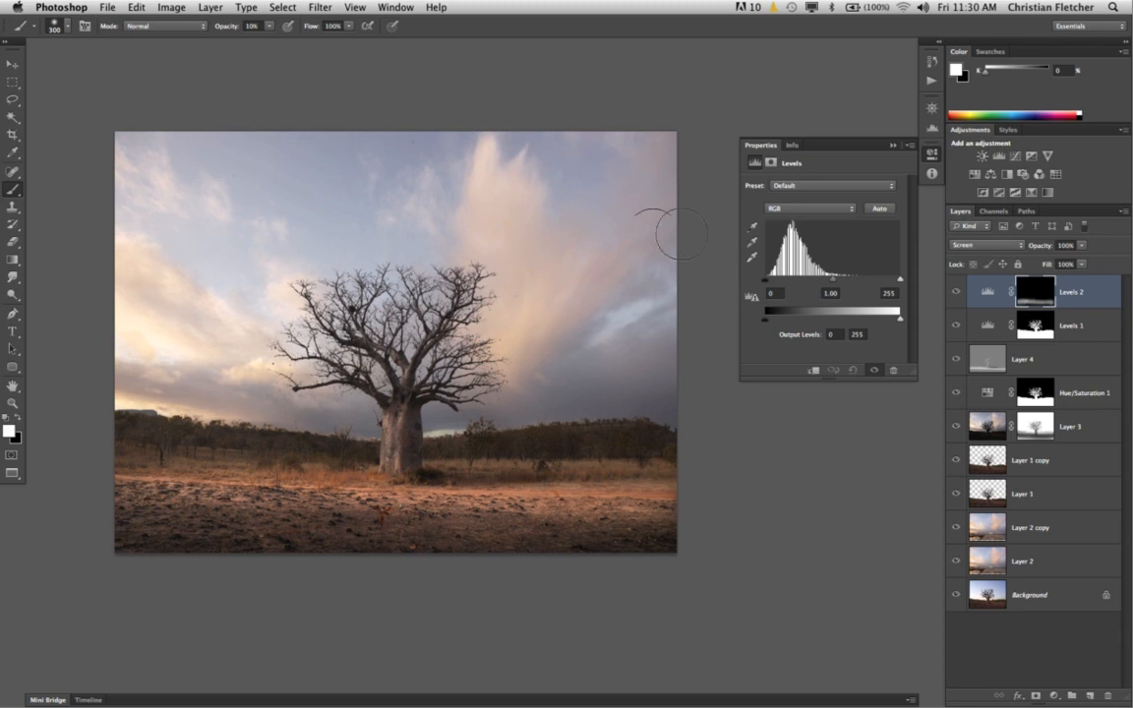
{"action": "left_click", "coordinate": [1015, 157]}
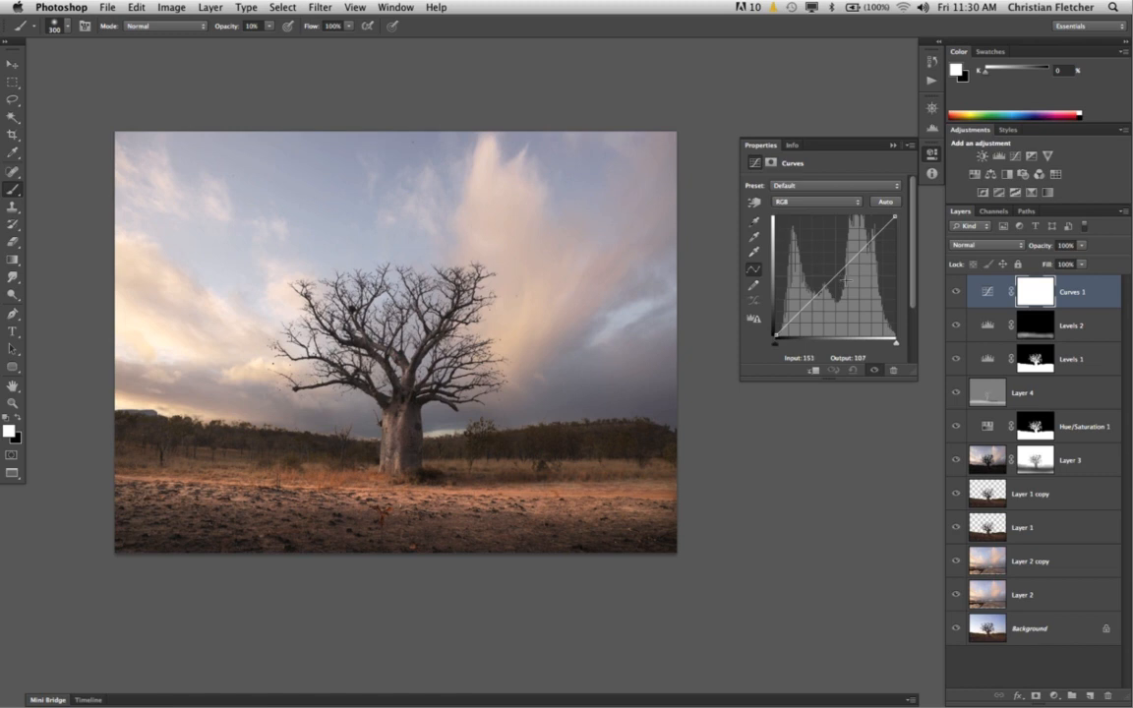
{"action": "left_click_drag", "start_coordinate": [833, 278], "coordinate": [836, 294]}
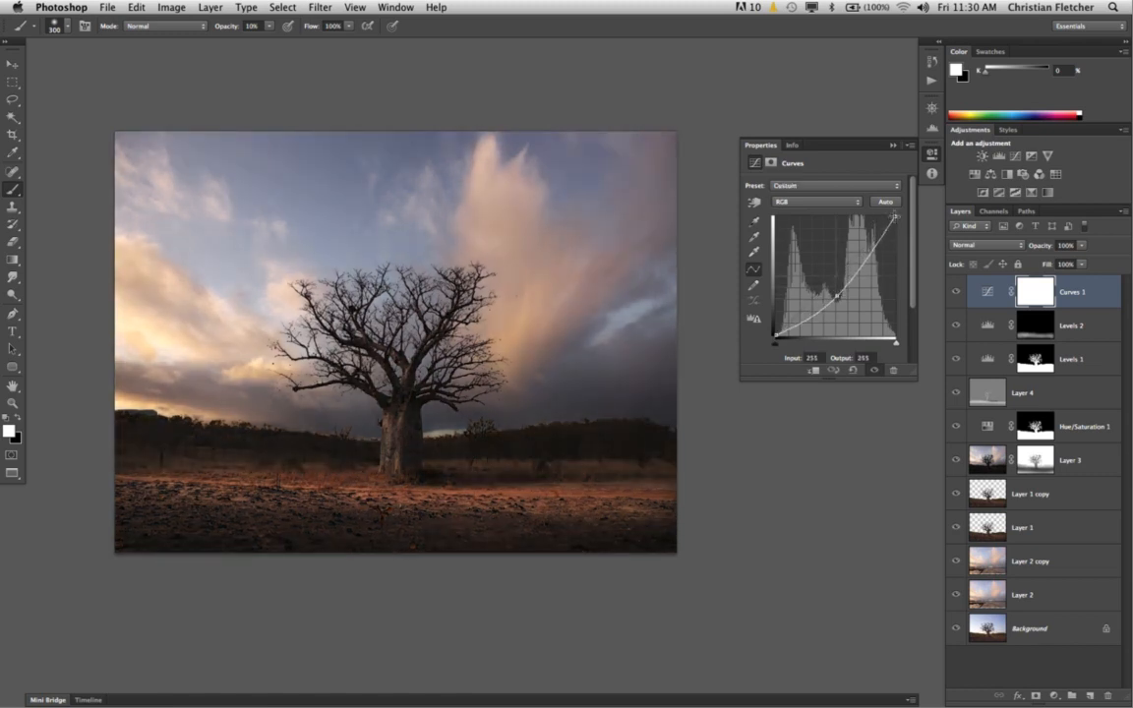
{"action": "mouse_move", "coordinate": [894, 217]}
{"action": "left_mouse_down"}
{"action": "mouse_move", "coordinate": [896, 276]}
{"action": "mouse_move", "coordinate": [896, 222]}
{"action": "mouse_move", "coordinate": [910, 233]}
{"action": "left_mouse_up"}
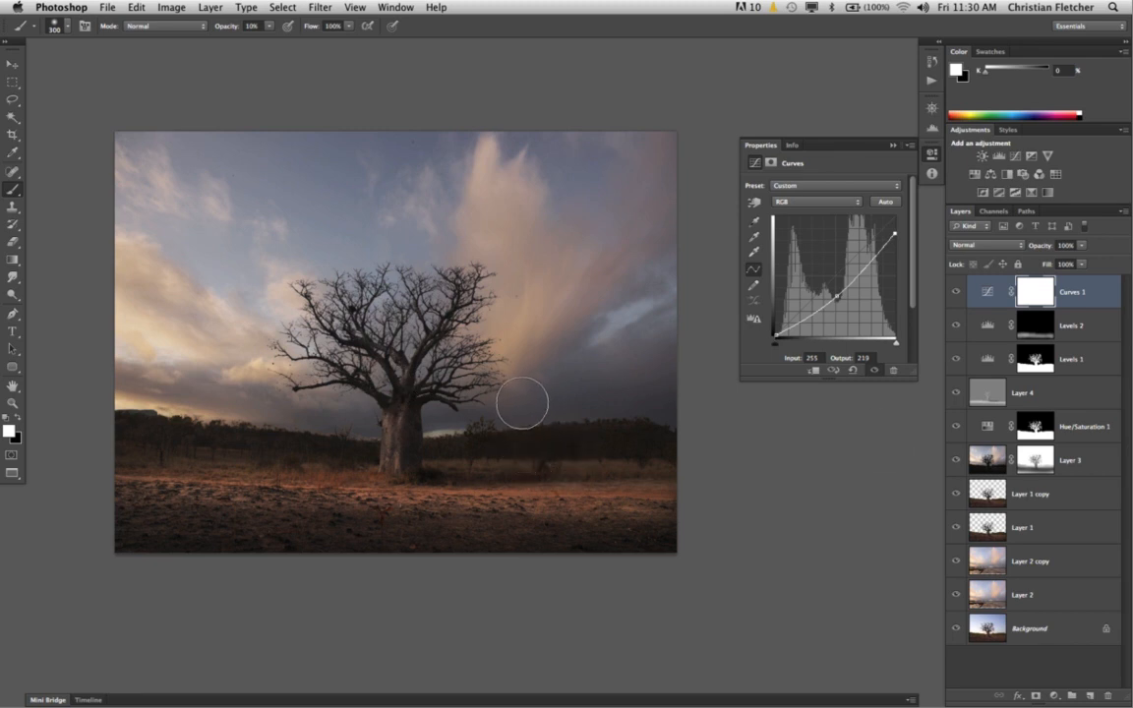
{"action": "key", "text": "super+i"}
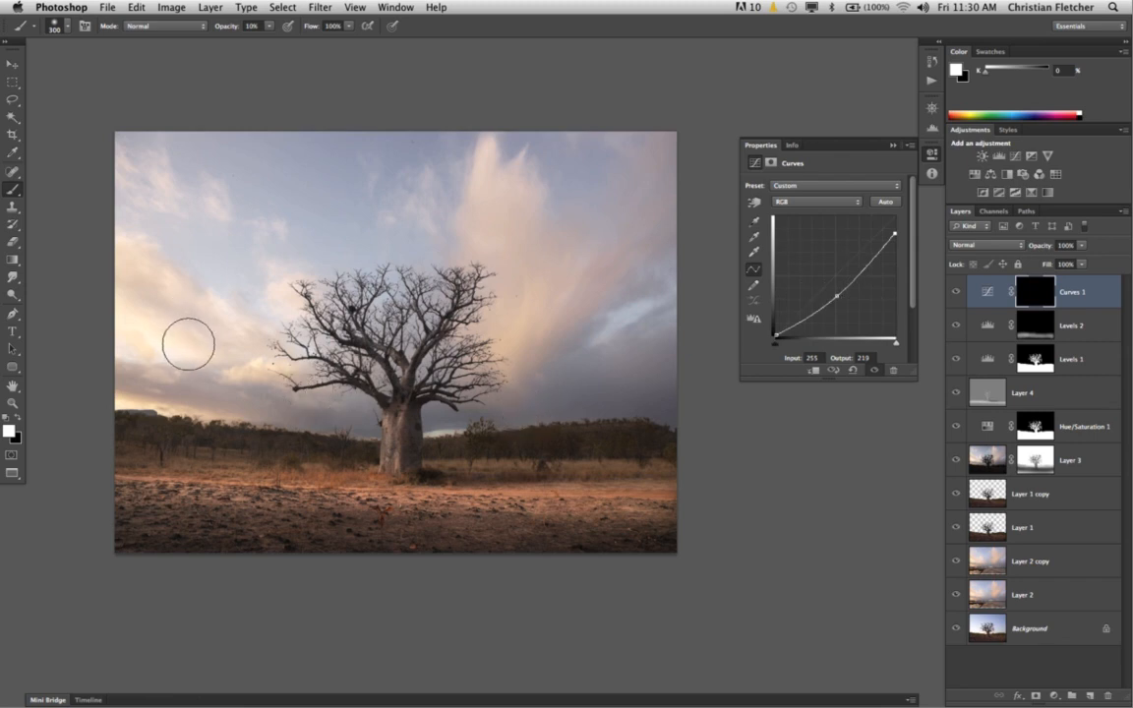
- Paint white at 30% opacity around the sky's edges on the Curves 1 mask with a 600 to 1000 px brush, and compare with the layer hidden
{"action": "key", "text": "3"}
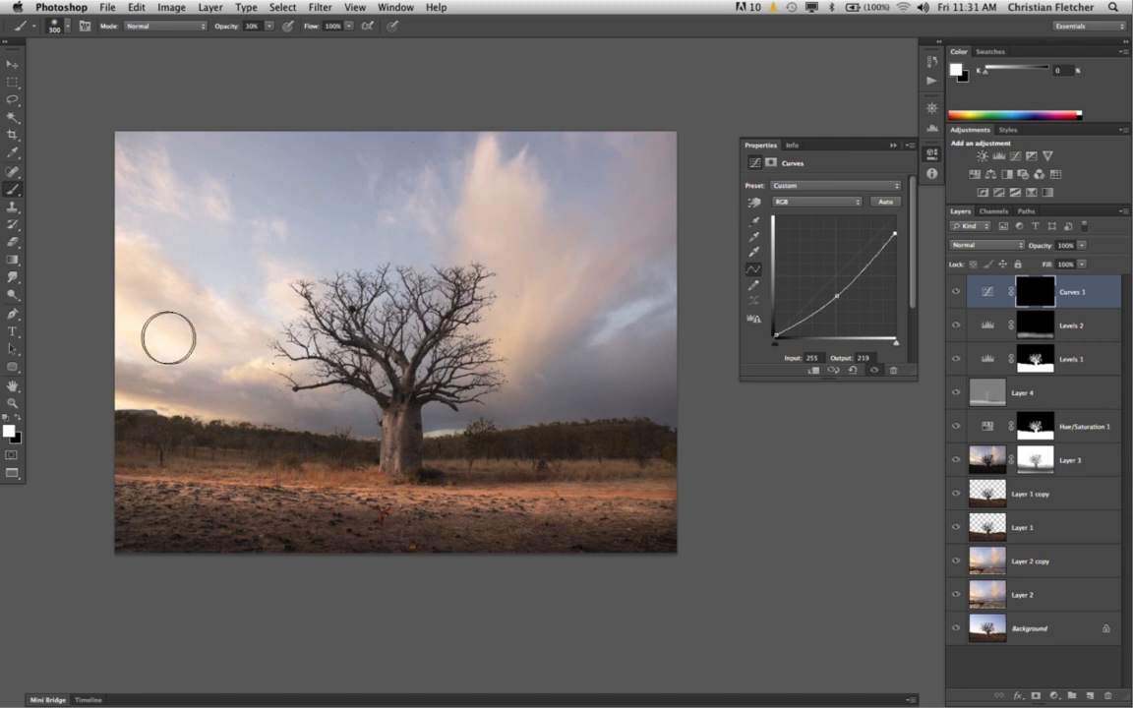
{"action": "key", "text": "bracketright"}
{"action": "key", "text": "bracketright"}
{"action": "key", "text": "bracketright"}
{"action": "key", "text": "bracketright"}
{"action": "key", "text": "bracketright"}
{"action": "key", "text": "bracketright"}
{"action": "key", "text": "bracketright"}
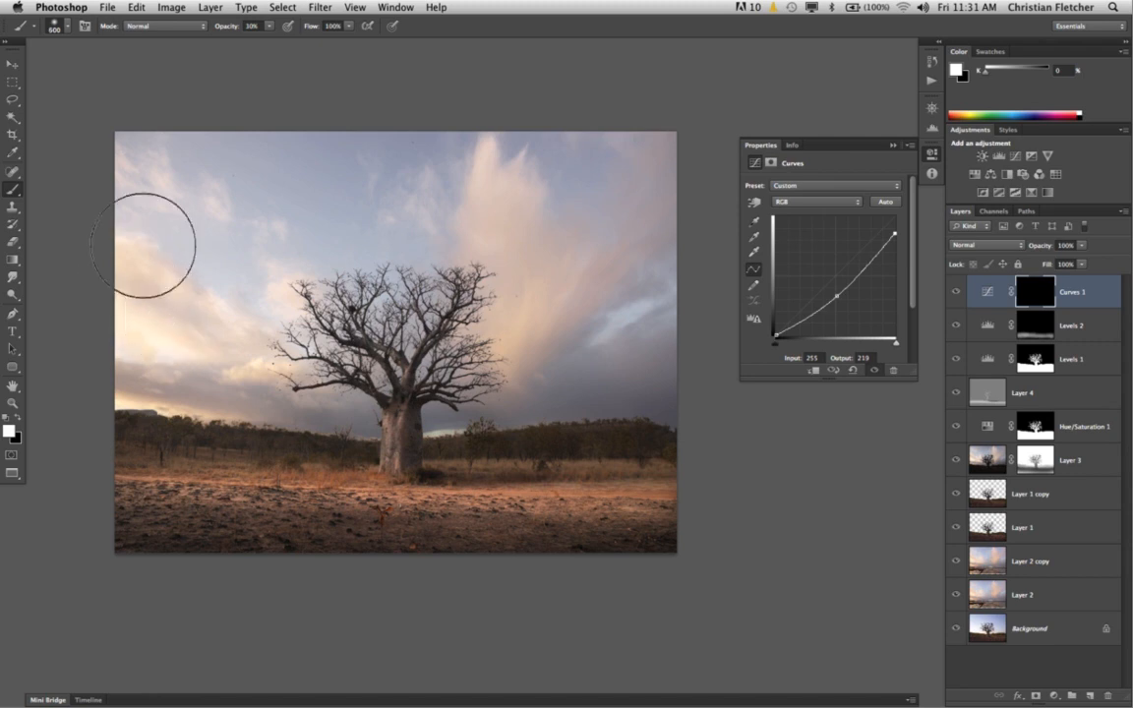
{"action": "mouse_move", "coordinate": [135, 175]}
{"action": "left_mouse_down"}
{"action": "mouse_move", "coordinate": [335, 128]}
{"action": "mouse_move", "coordinate": [642, 126]}
{"action": "mouse_move", "coordinate": [627, 188]}
{"action": "mouse_move", "coordinate": [658, 240]}
{"action": "mouse_move", "coordinate": [642, 166]}
{"action": "mouse_move", "coordinate": [640, 219]}
{"action": "mouse_move", "coordinate": [627, 219]}
{"action": "mouse_move", "coordinate": [669, 366]}
{"action": "left_mouse_up"}
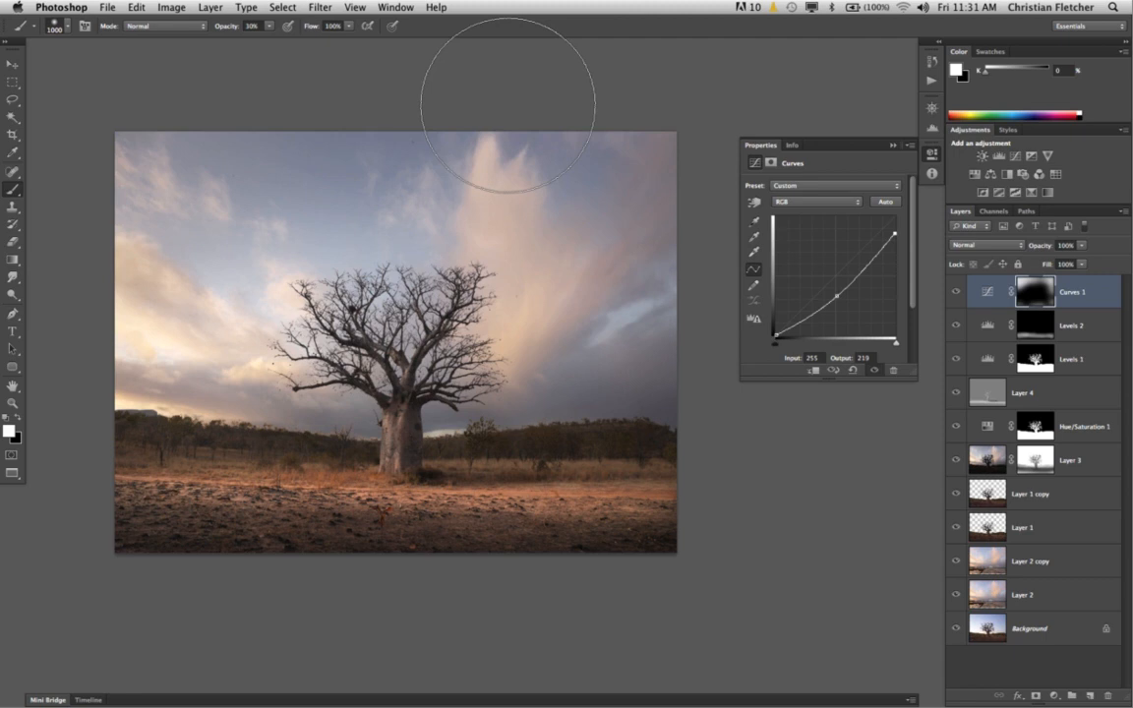
{"action": "left_click", "coordinate": [953, 294]}
{"action": "left_click", "coordinate": [952, 294]}
{"action": "left_click", "coordinate": [953, 295]}
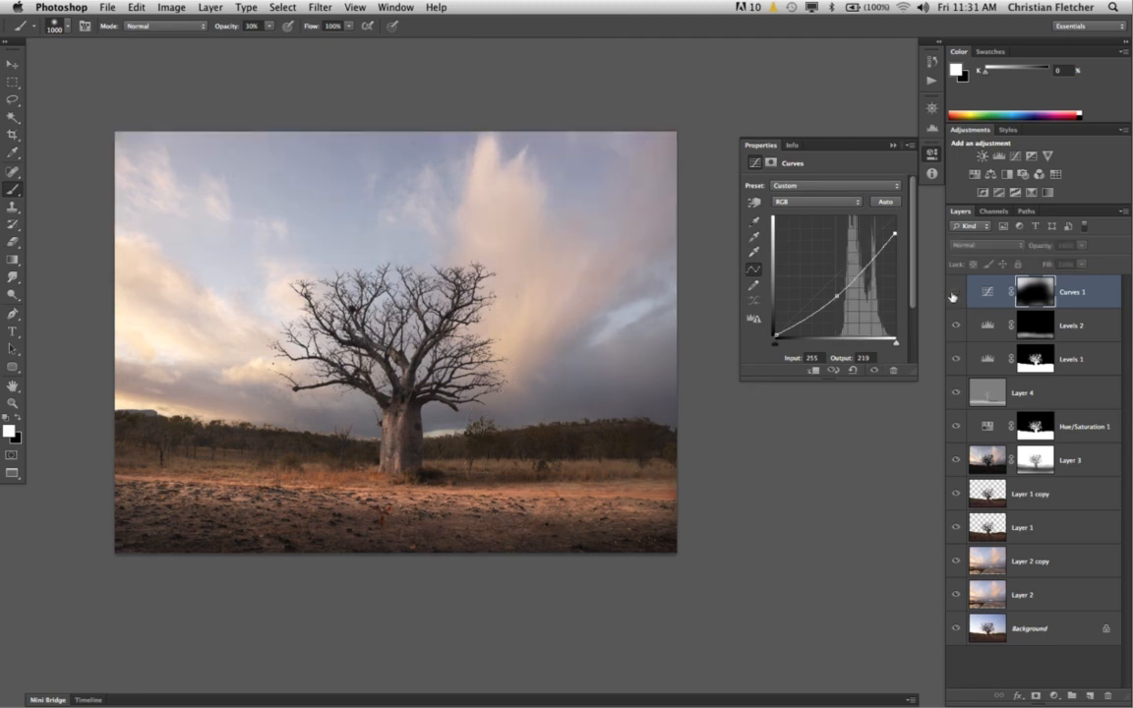
{"action": "left_click", "coordinate": [953, 295]}
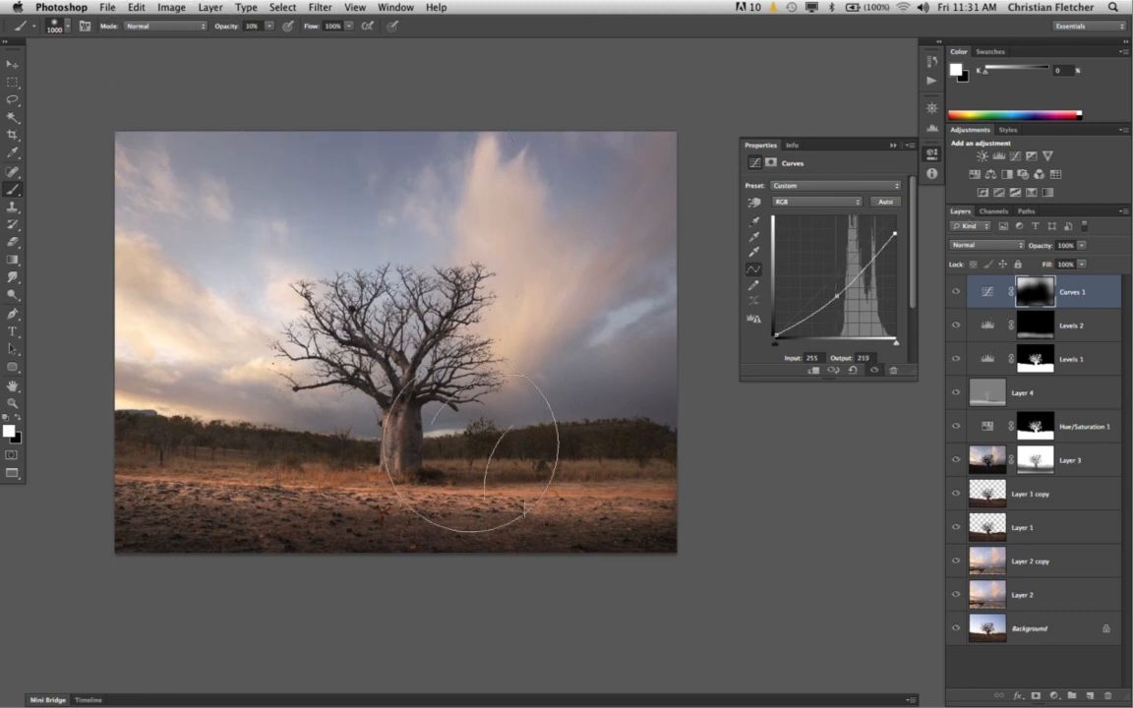
- Compare the finished composite with the original Background layer shown alone
{"action": "left_click", "coordinate": [955, 630], "text": "alt"}
{"action": "left_click", "coordinate": [954, 629], "text": "alt"}
{"action": "left_click", "coordinate": [954, 630], "text": "alt"}
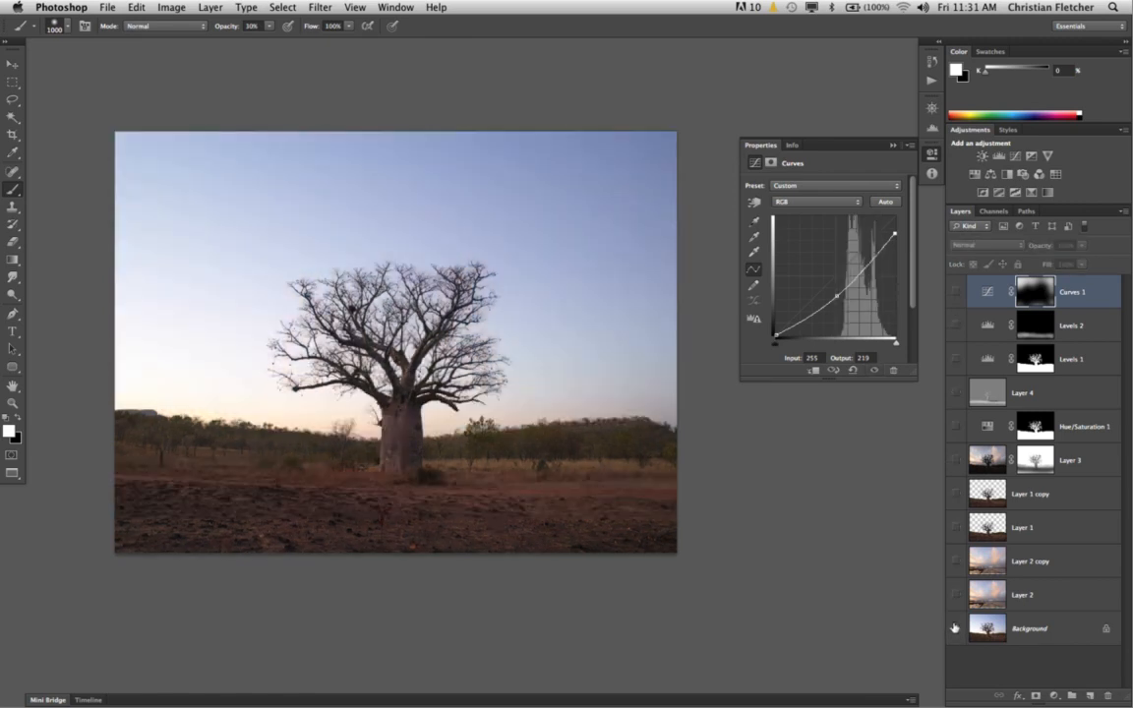
{"action": "left_click", "coordinate": [955, 629], "text": "alt"}
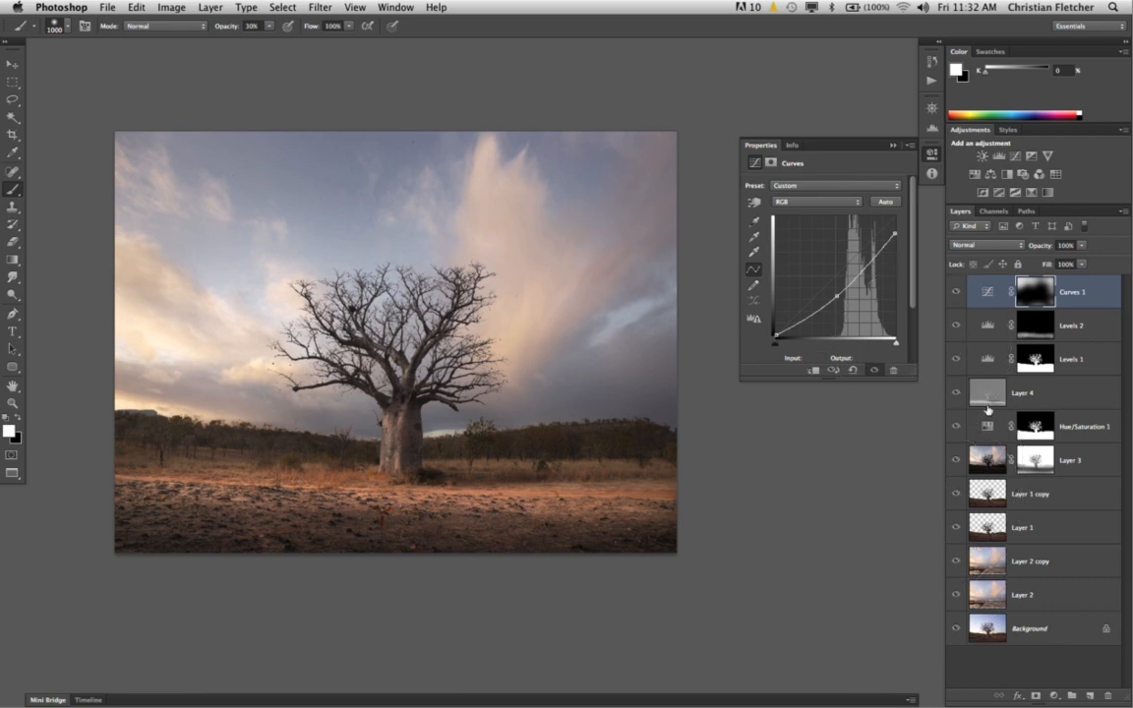
- Delete every layer above the Background, leaving only the original photo
{"action": "key", "text": "BackSpace"}
{"action": "key", "text": "BackSpace"}
{"action": "key", "text": "BackSpace"}
{"action": "key", "text": "BackSpace"}
{"action": "key", "text": "BackSpace"}
{"action": "key", "text": "BackSpace"}
{"action": "key", "text": "BackSpace"}
{"action": "key", "text": "BackSpace"}
{"action": "key", "text": "BackSpace"}
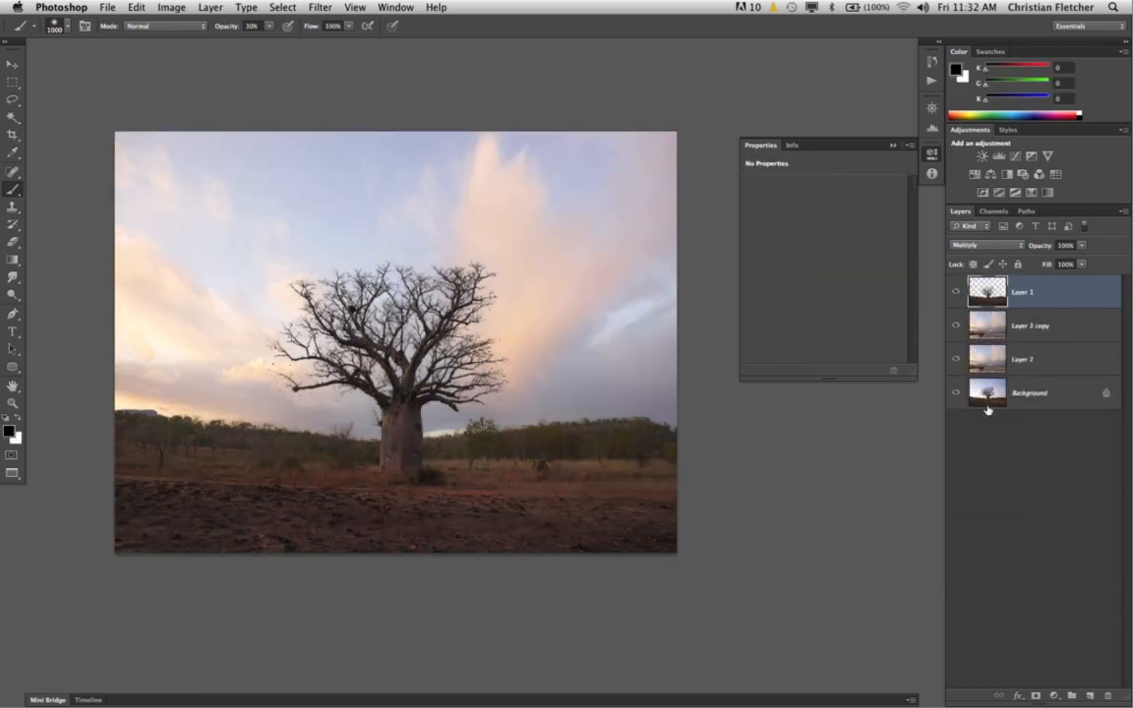
{"action": "key", "text": "BackSpace"}
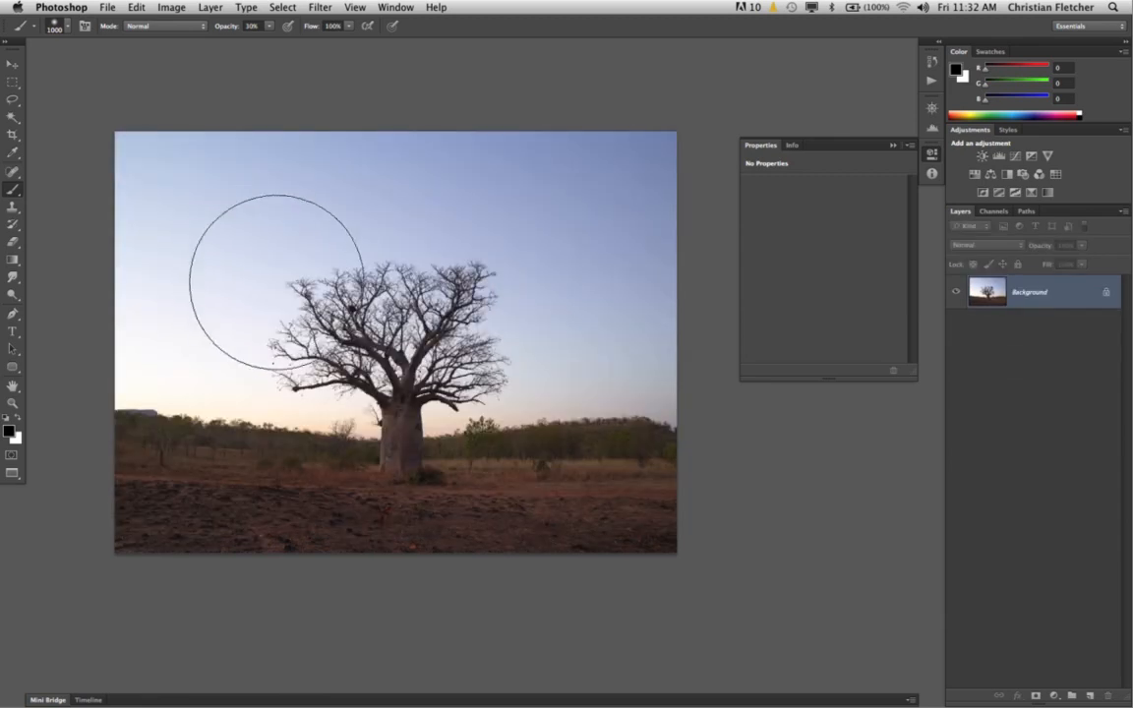
- Check that the Blue copy channel is still available, and duplicate the Background layer
{"action": "left_click", "coordinate": [993, 211]}
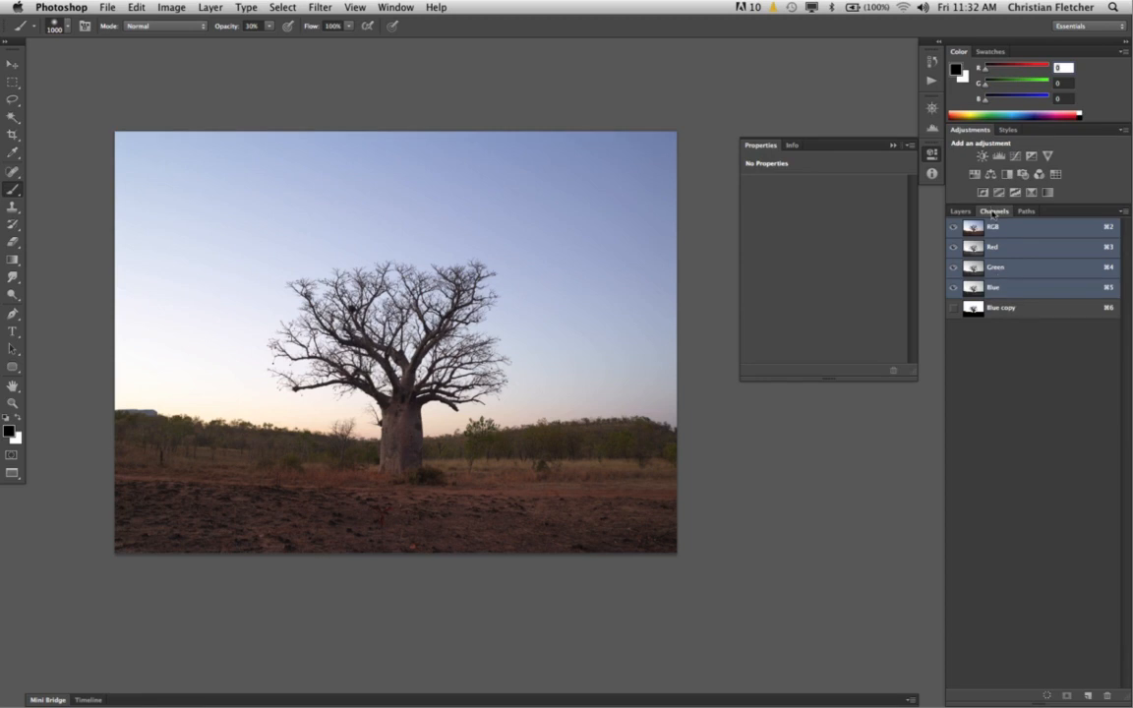
{"action": "left_click", "coordinate": [960, 212]}
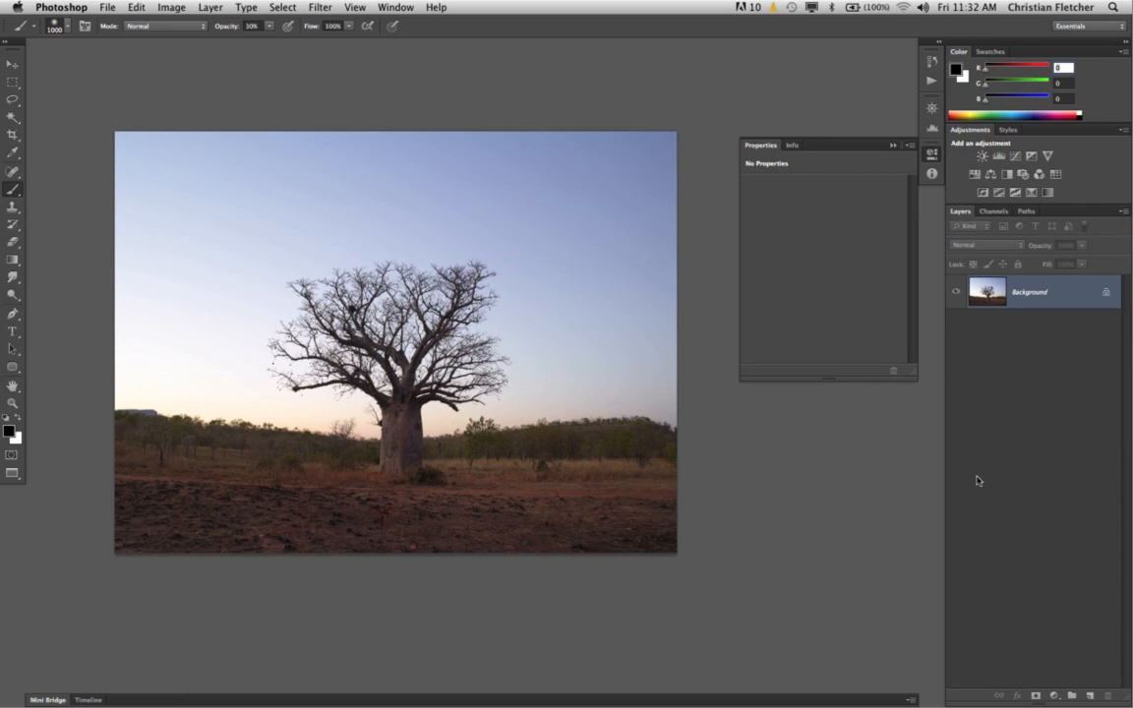
{"action": "key", "text": "super+j"}
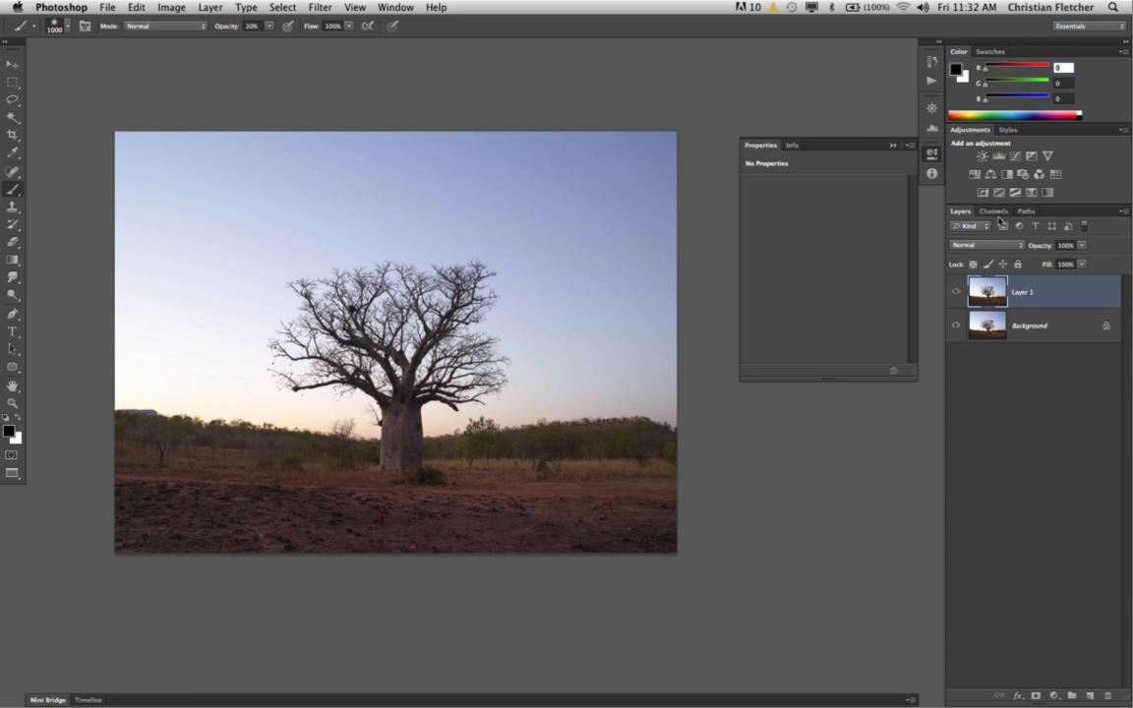
- Mask Layer 1 with a new selection loaded from the inverted Blue copy channel, and view the mask on its own
{"action": "left_click", "coordinate": [1034, 695]}
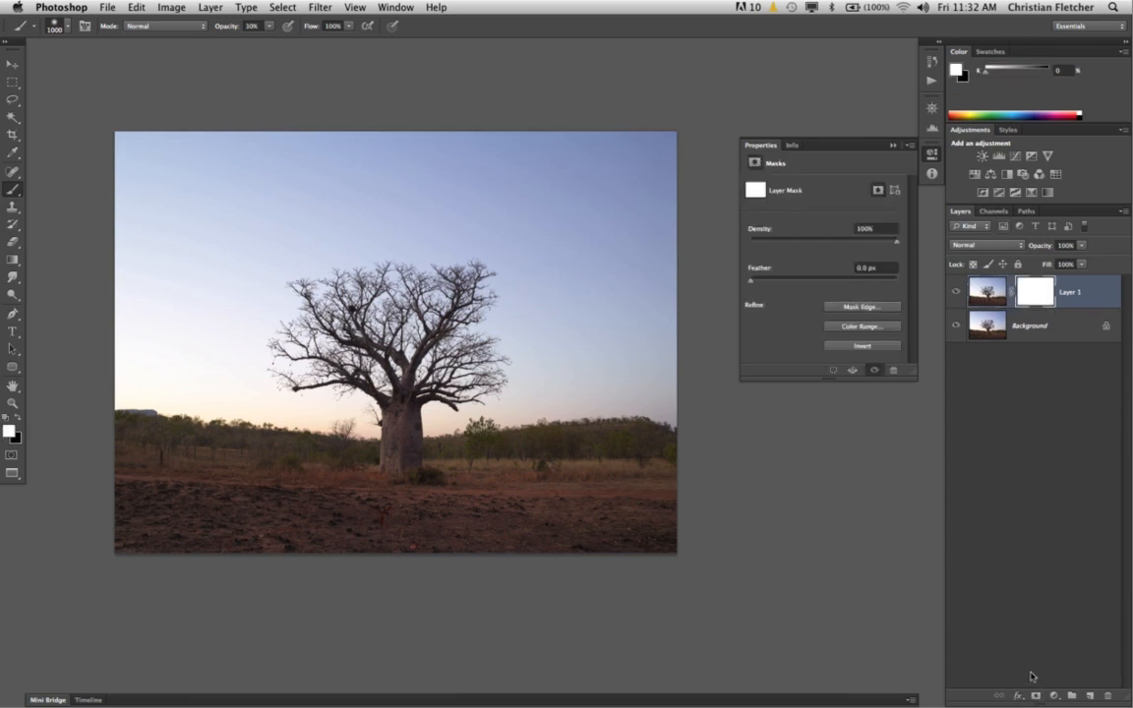
{"action": "key", "text": "ctrl+z"}
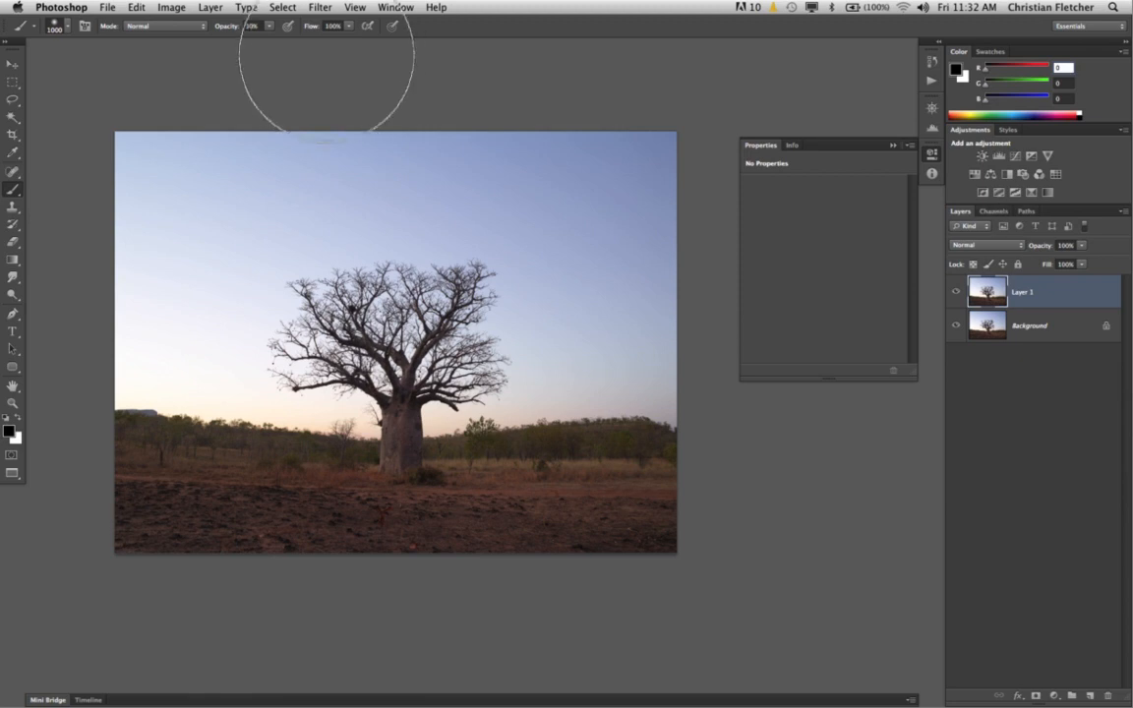
{"action": "left_click", "coordinate": [280, 8]}
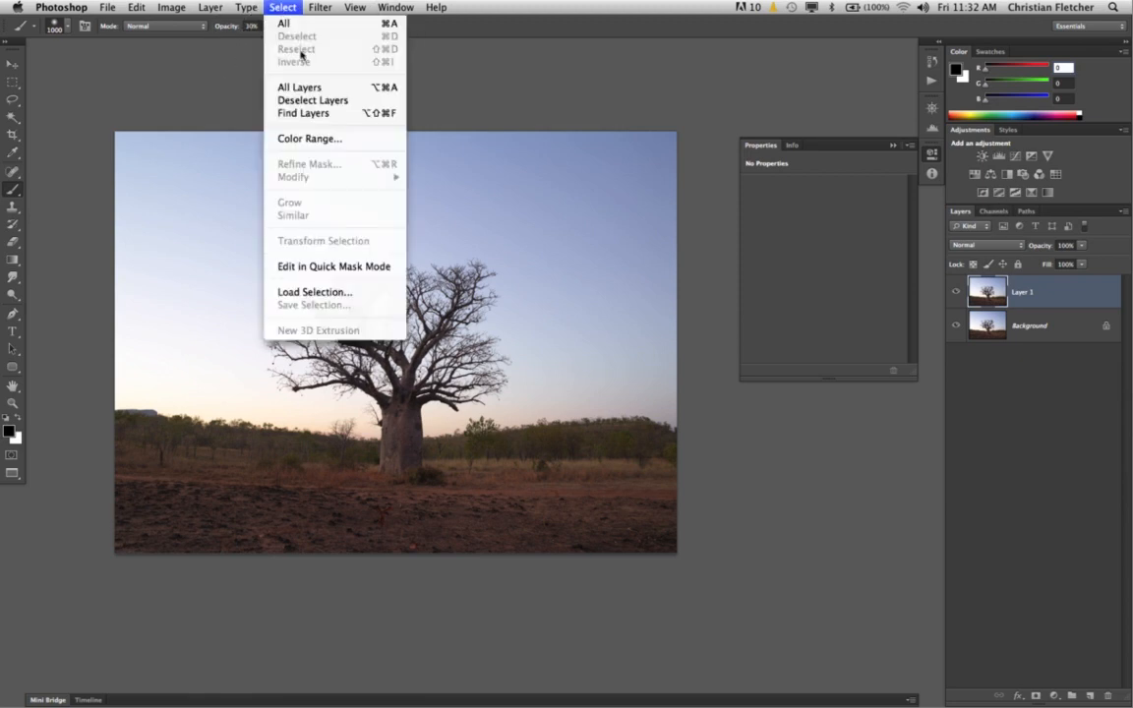
{"action": "left_click", "coordinate": [295, 292]}
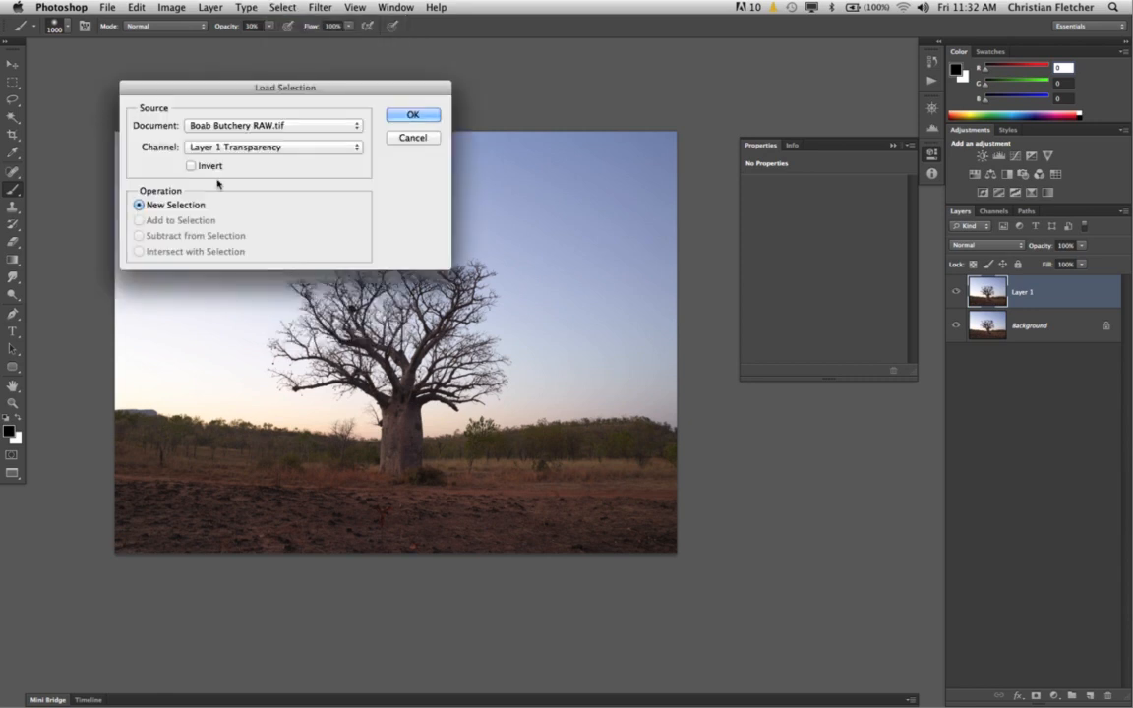
{"action": "left_click", "coordinate": [200, 147]}
{"action": "left_click", "coordinate": [205, 167]}
{"action": "left_click", "coordinate": [191, 166]}
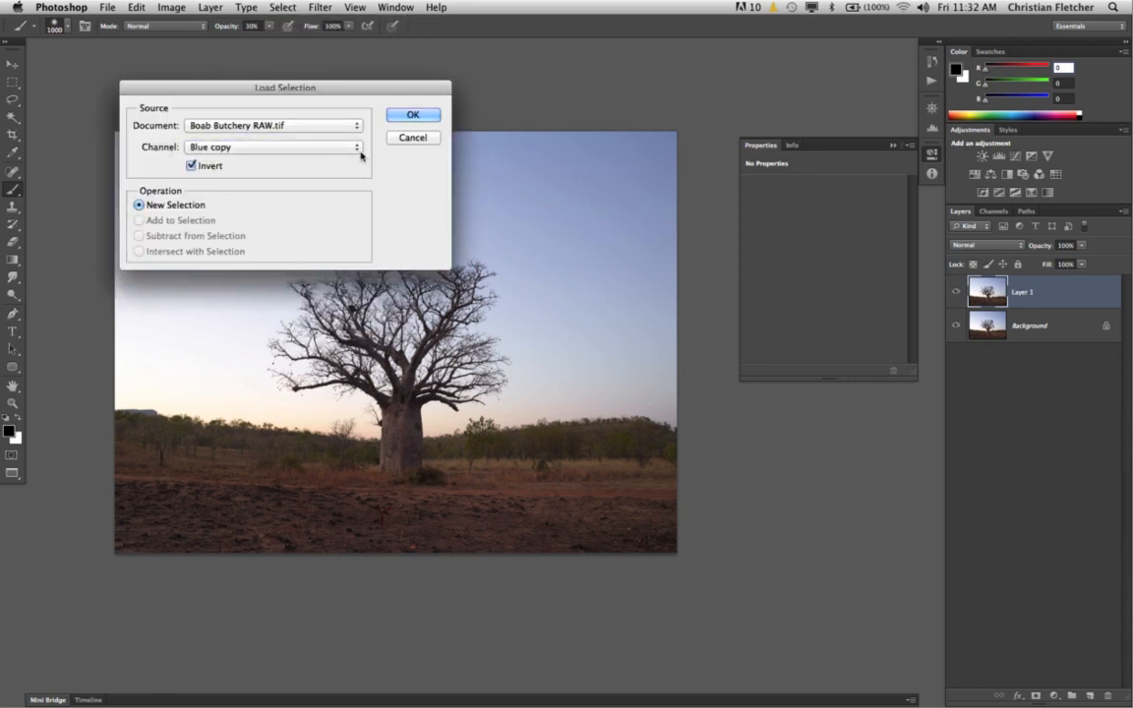
{"action": "left_click", "coordinate": [412, 114]}
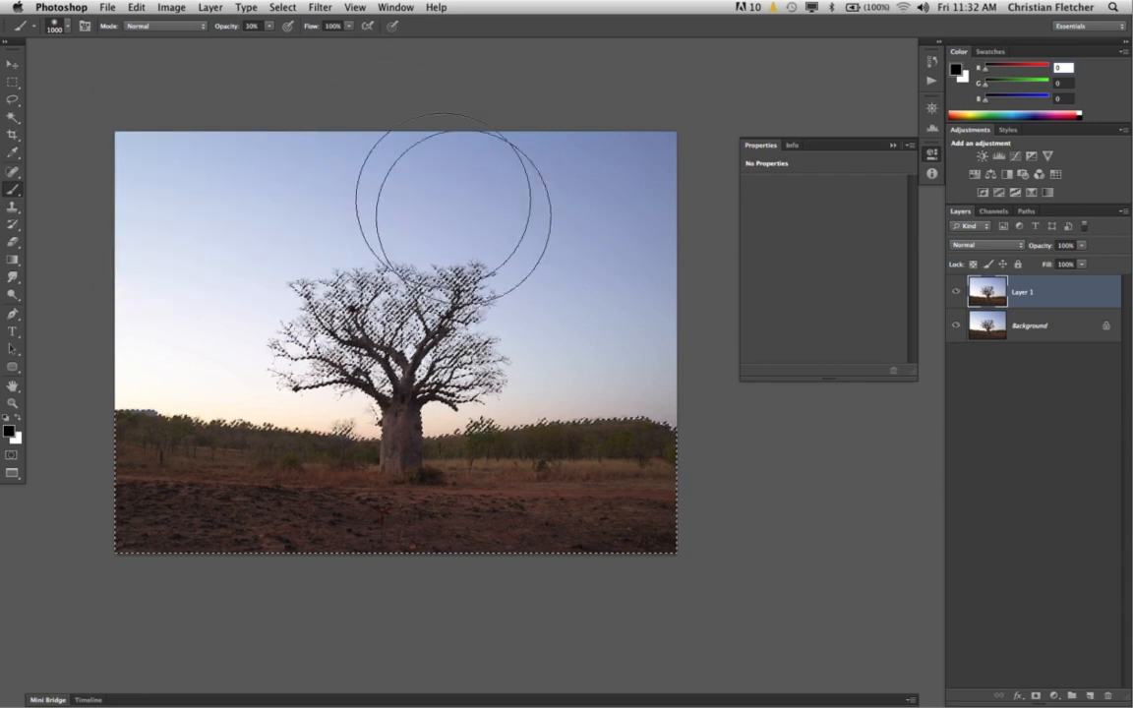
{"action": "left_click", "coordinate": [1035, 694]}
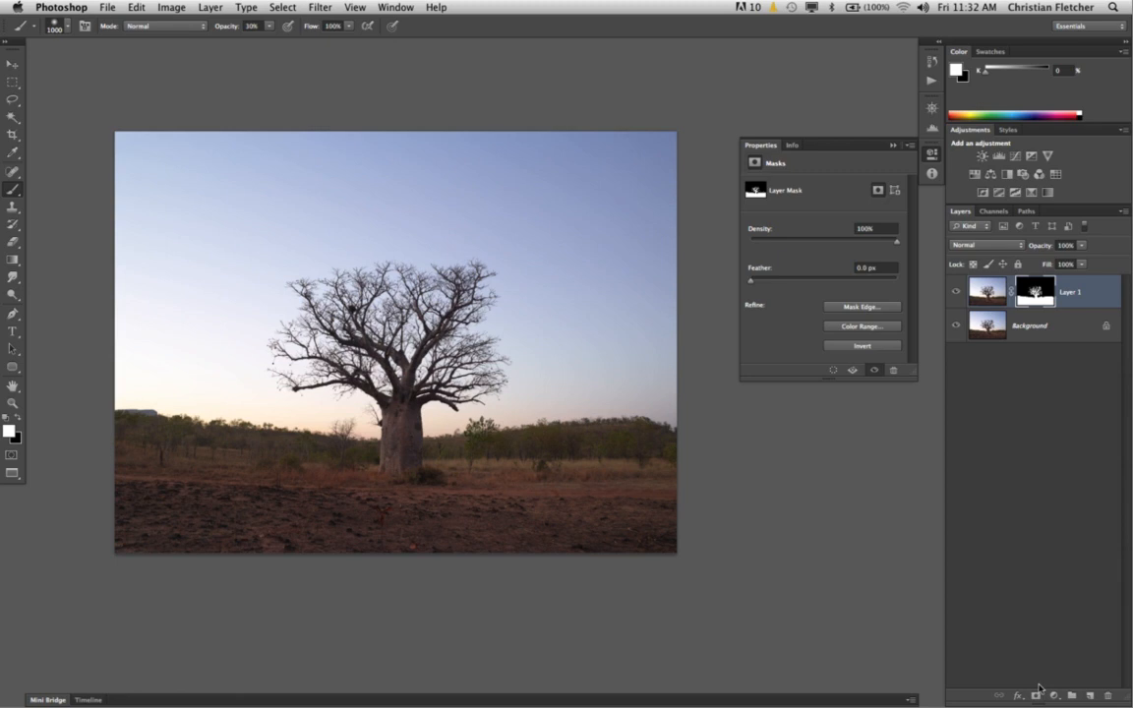
{"action": "left_click", "coordinate": [1029, 295], "text": "alt"}
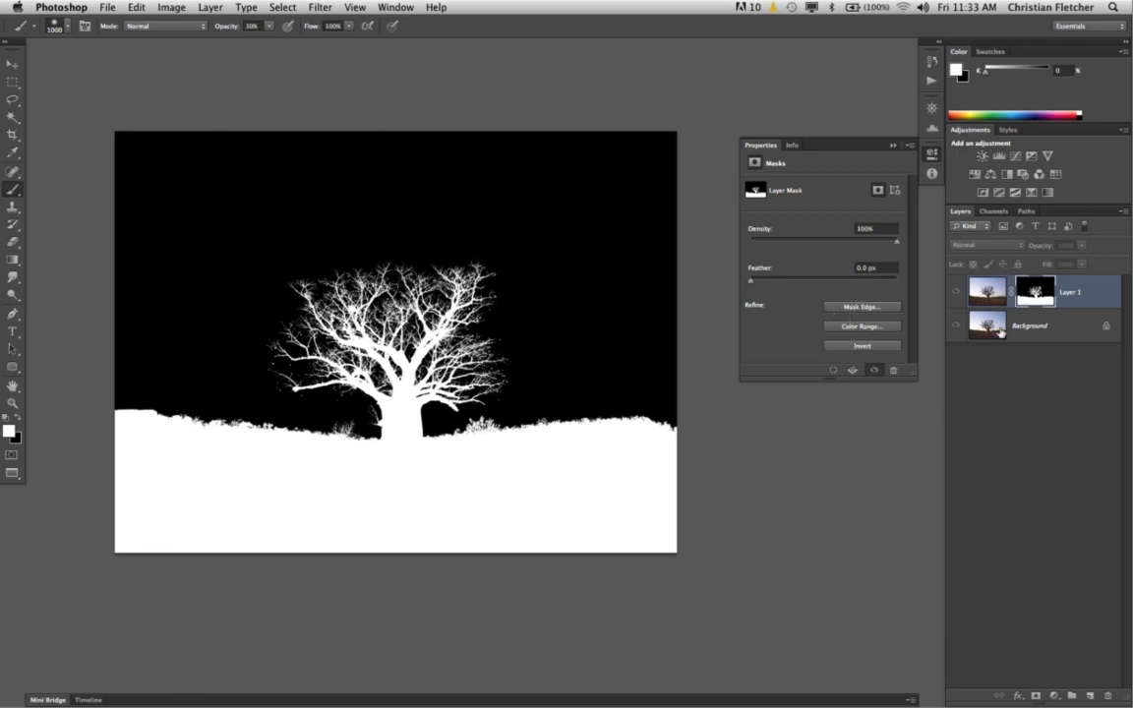
- Copy the image from sky for Boab Butchery.tif into the boab document just above the Background, and align it with the canvas's upper edge
{"action": "left_click", "coordinate": [1032, 331]}
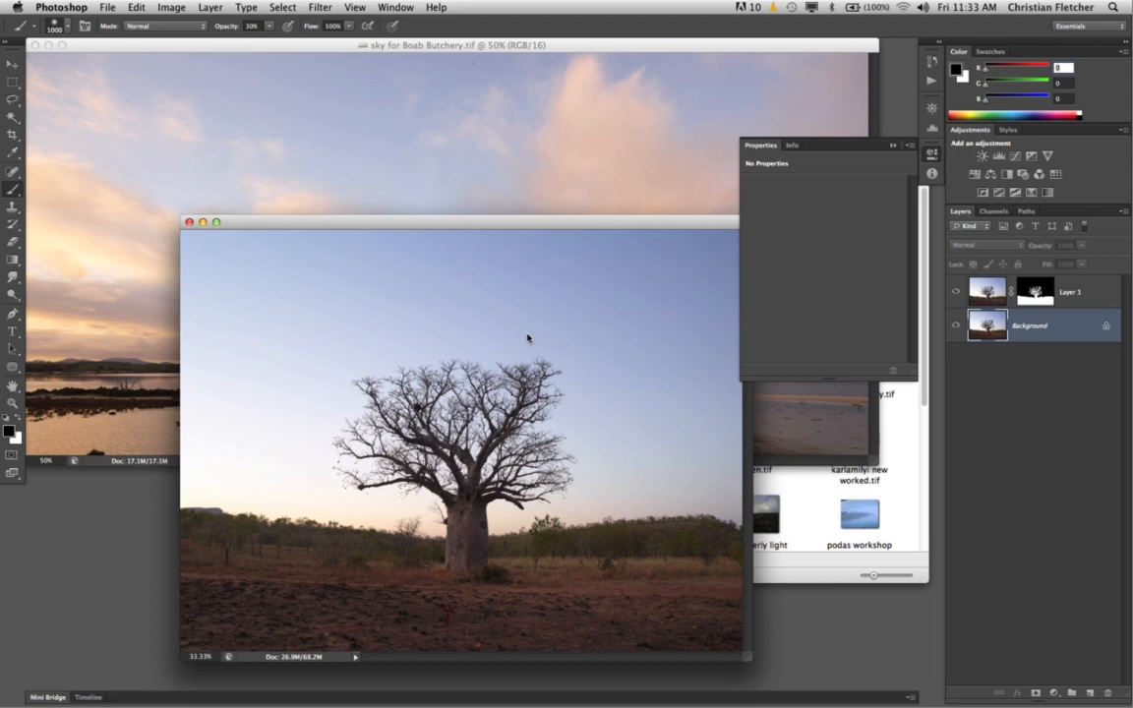
{"action": "key", "text": "v"}
{"action": "left_click", "coordinate": [305, 146]}
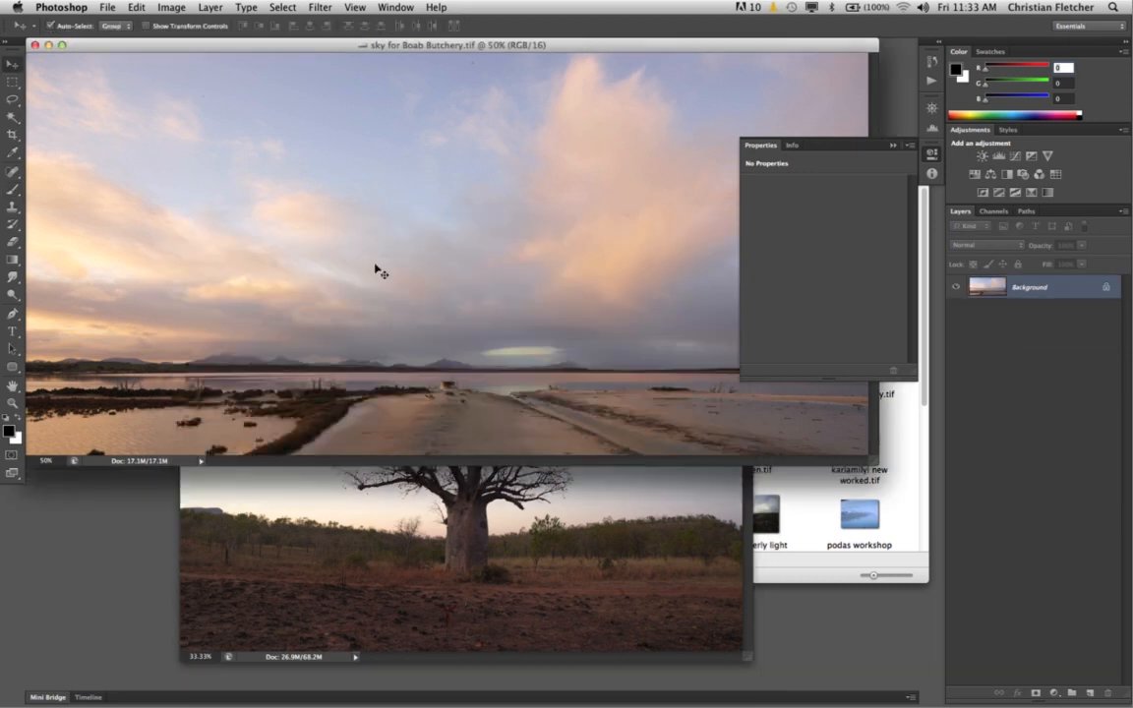
{"action": "left_click_drag", "start_coordinate": [518, 388], "coordinate": [485, 443]}
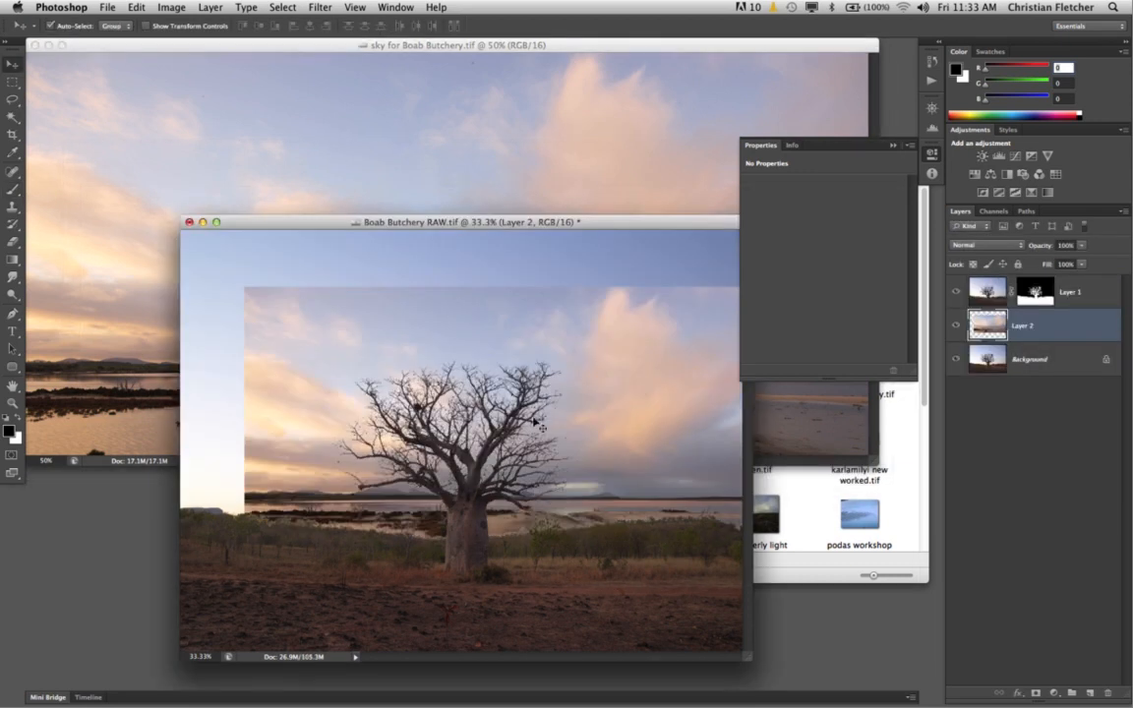
{"action": "left_click_drag", "start_coordinate": [618, 381], "coordinate": [352, 290]}
{"action": "key", "text": "f"}
{"action": "left_click_drag", "start_coordinate": [248, 213], "coordinate": [220, 178]}
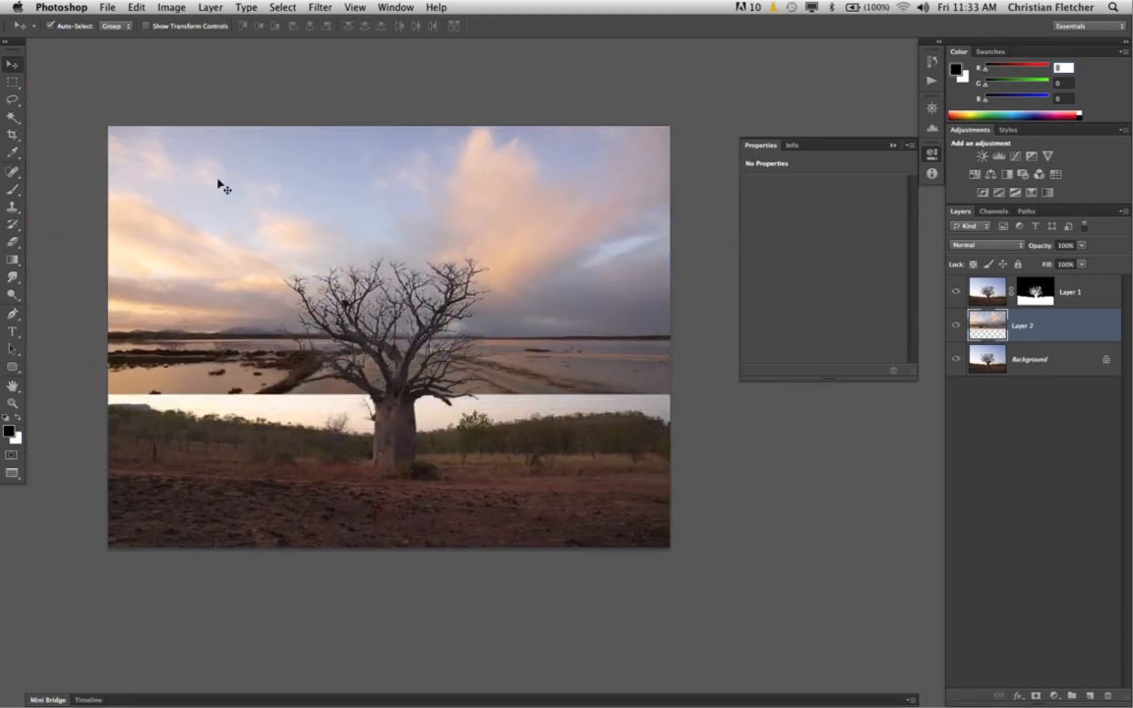
- Stretch the sky layer downward to about 151% of its height so that it reaches below the horizon
{"action": "key", "text": "super+t"}
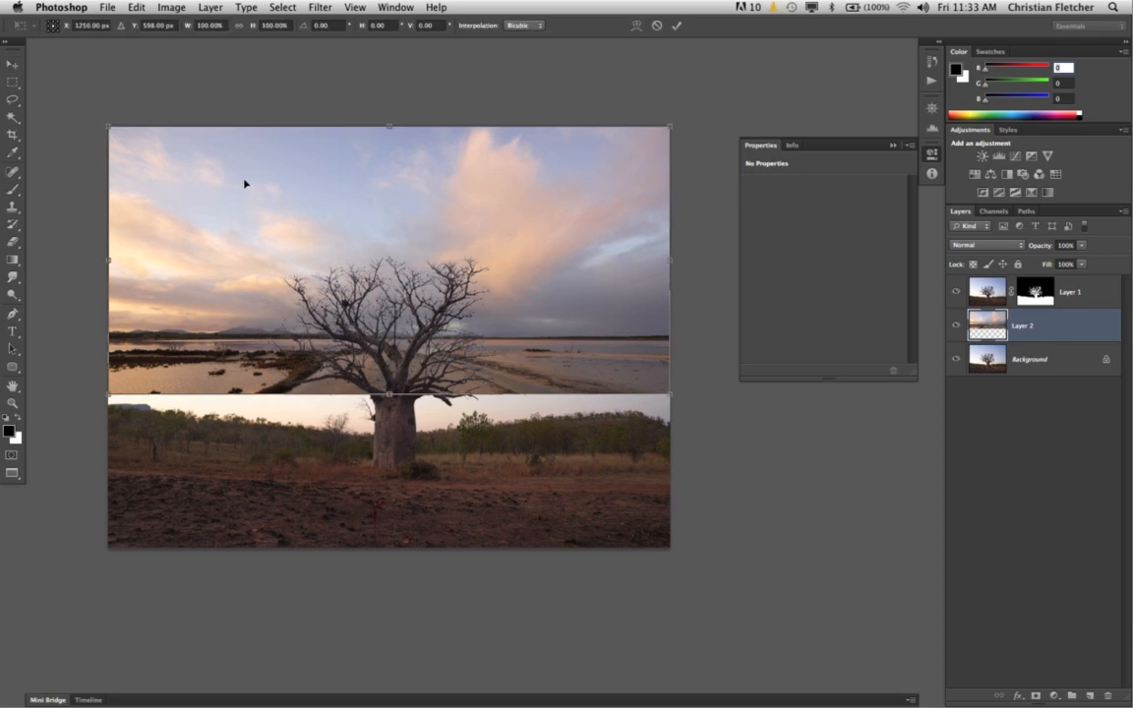
{"action": "left_click_drag", "start_coordinate": [390, 395], "coordinate": [399, 529]}
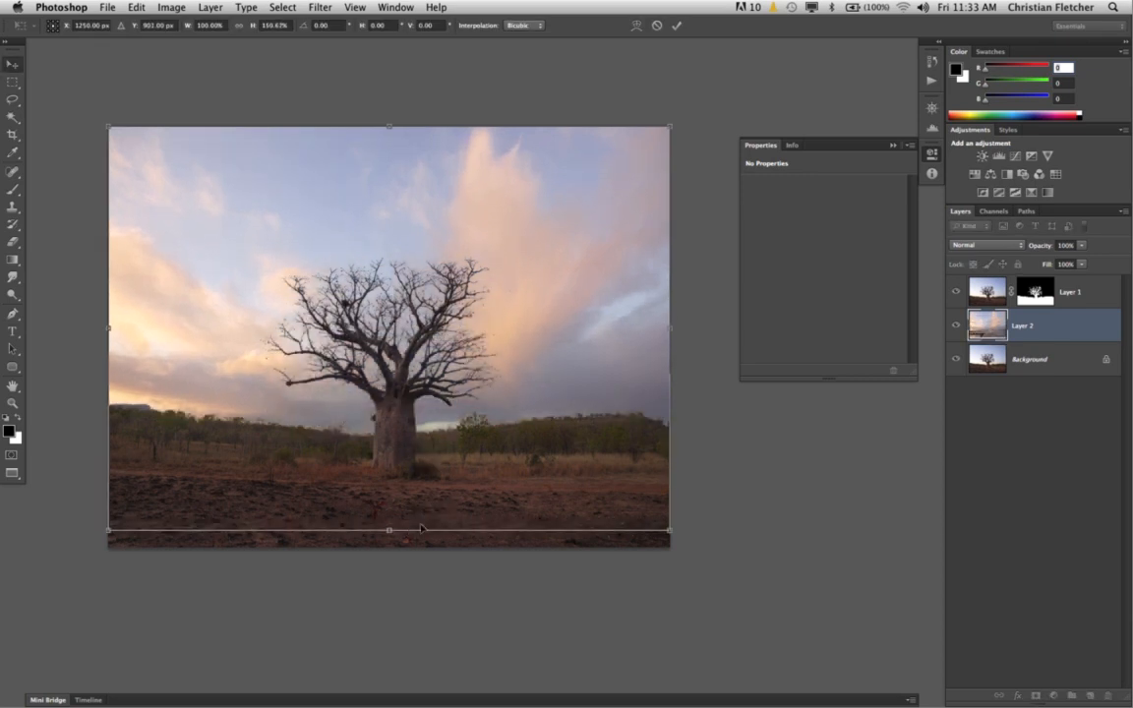
{"action": "key", "text": "Return"}
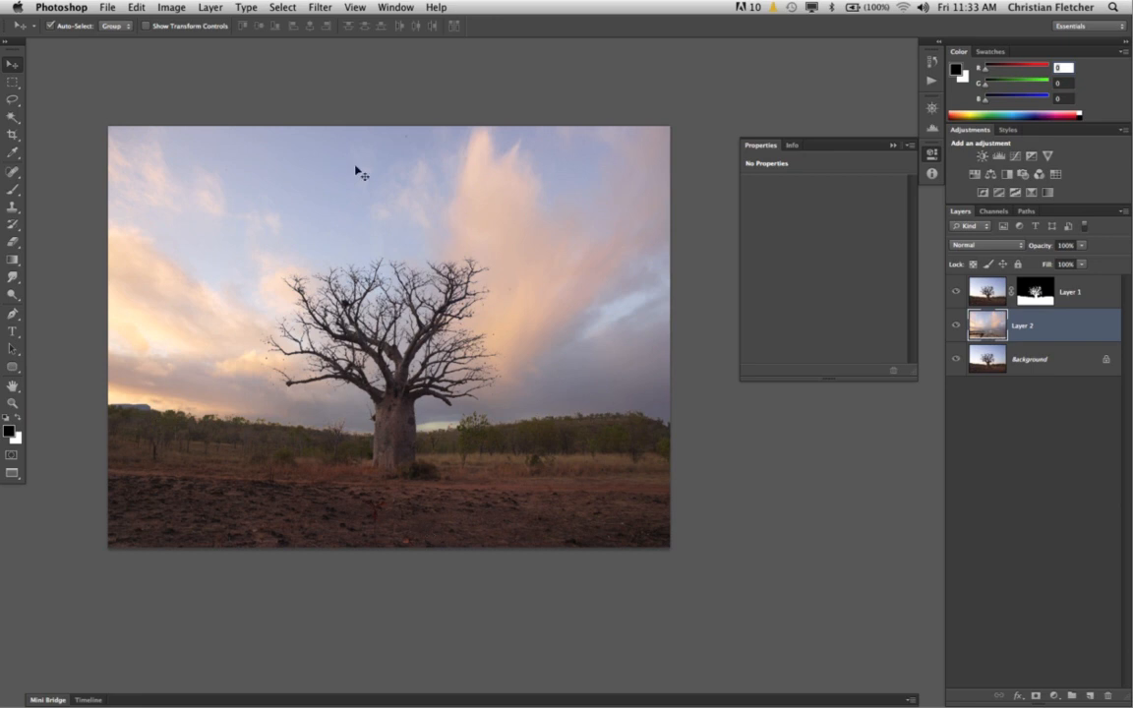
- Try a lower density on the Layer 1 mask, and restore the density to 100%
{"action": "left_click", "coordinate": [1025, 295]}
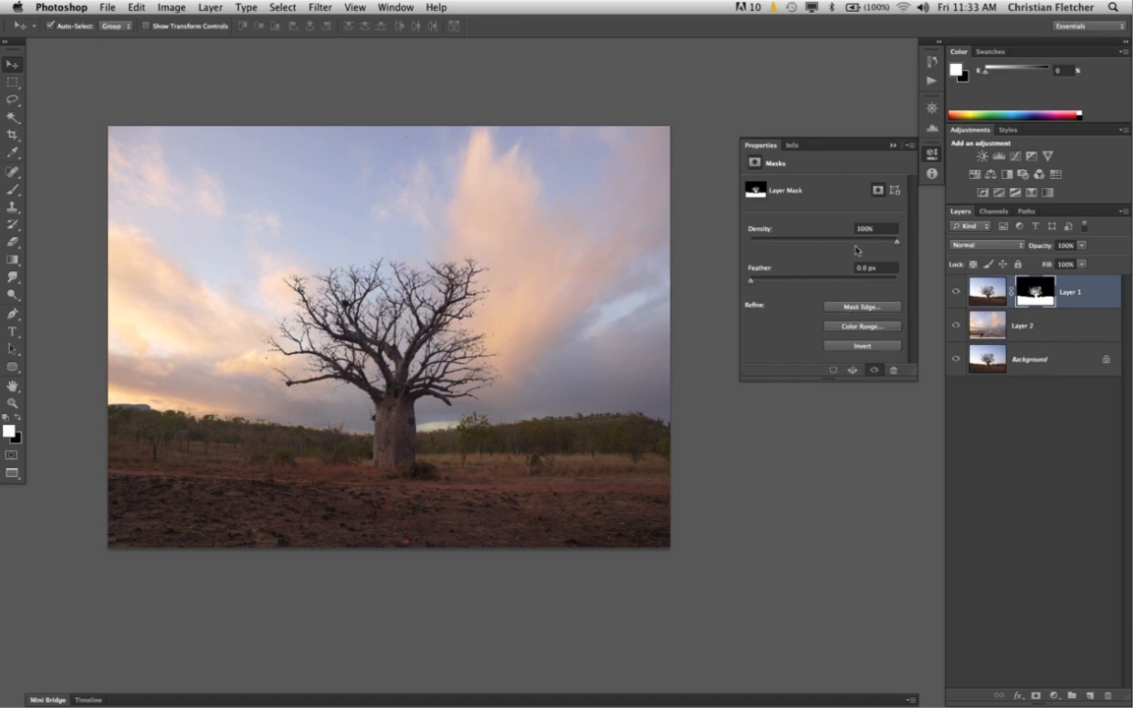
{"action": "mouse_move", "coordinate": [896, 246]}
{"action": "left_mouse_down"}
{"action": "mouse_move", "coordinate": [824, 245]}
{"action": "mouse_move", "coordinate": [897, 245]}
{"action": "left_mouse_up"}
{"action": "key", "text": "super+plus"}
{"action": "key", "text": "super+plus"}
{"action": "key", "text": "super+plus"}
{"action": "left_click_drag", "start_coordinate": [332, 492], "coordinate": [391, 344]}
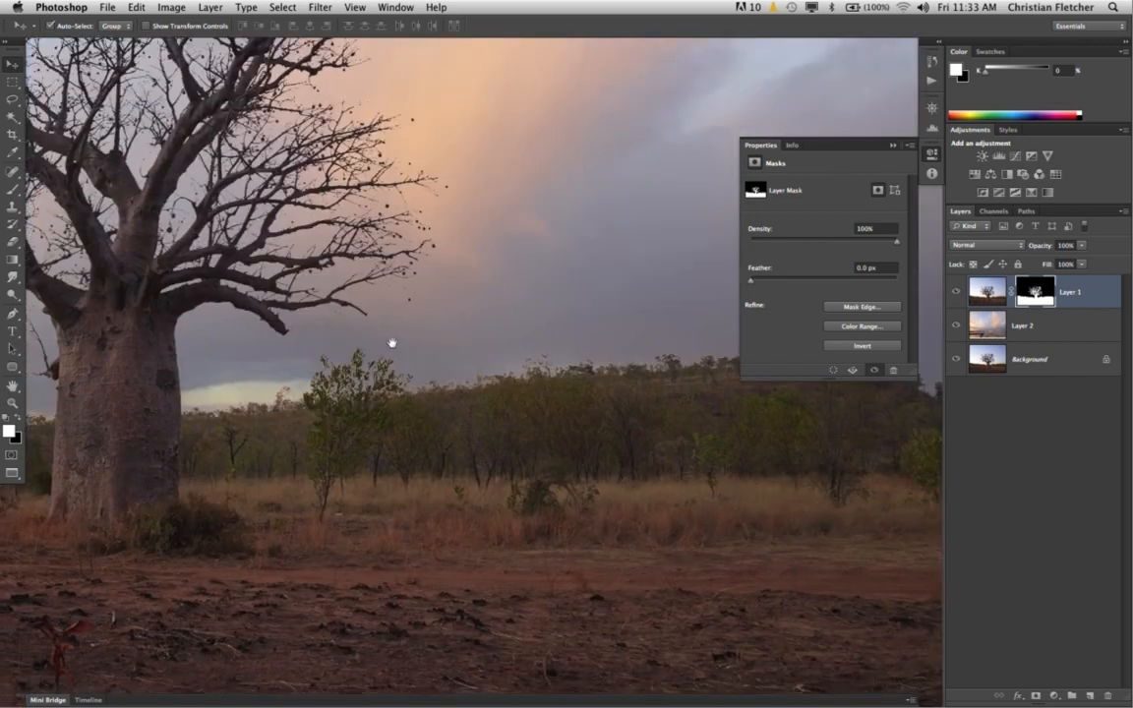
{"action": "key", "text": "super+plus"}
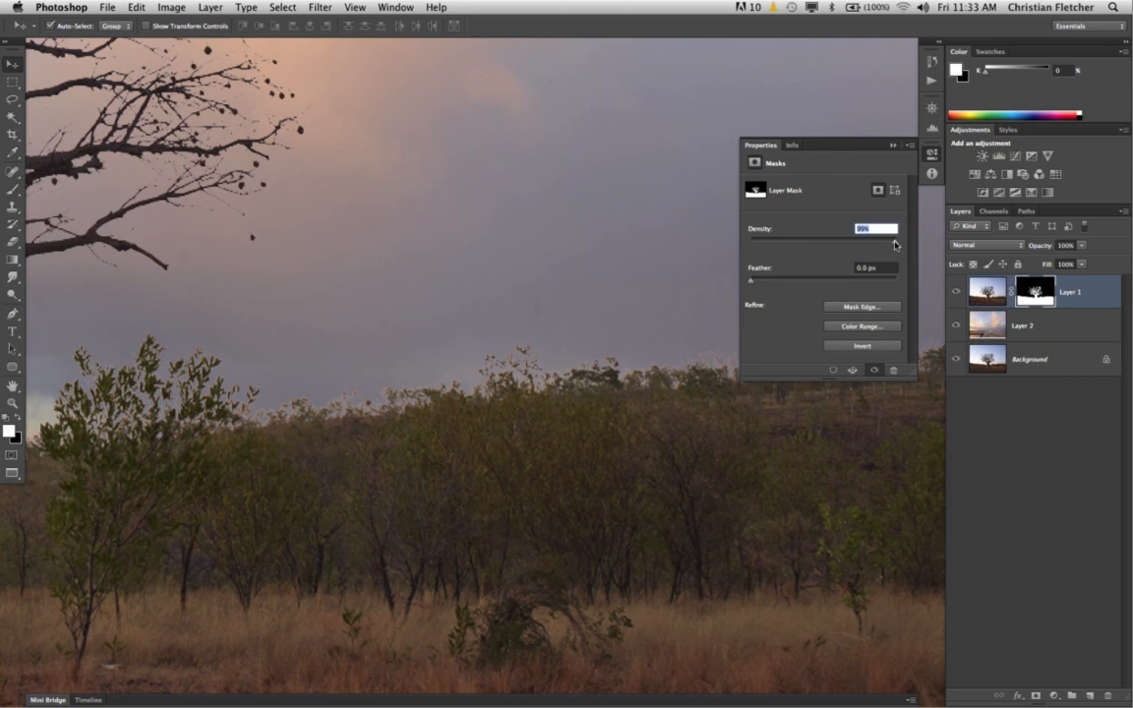
{"action": "left_click_drag", "start_coordinate": [884, 244], "coordinate": [848, 248]}
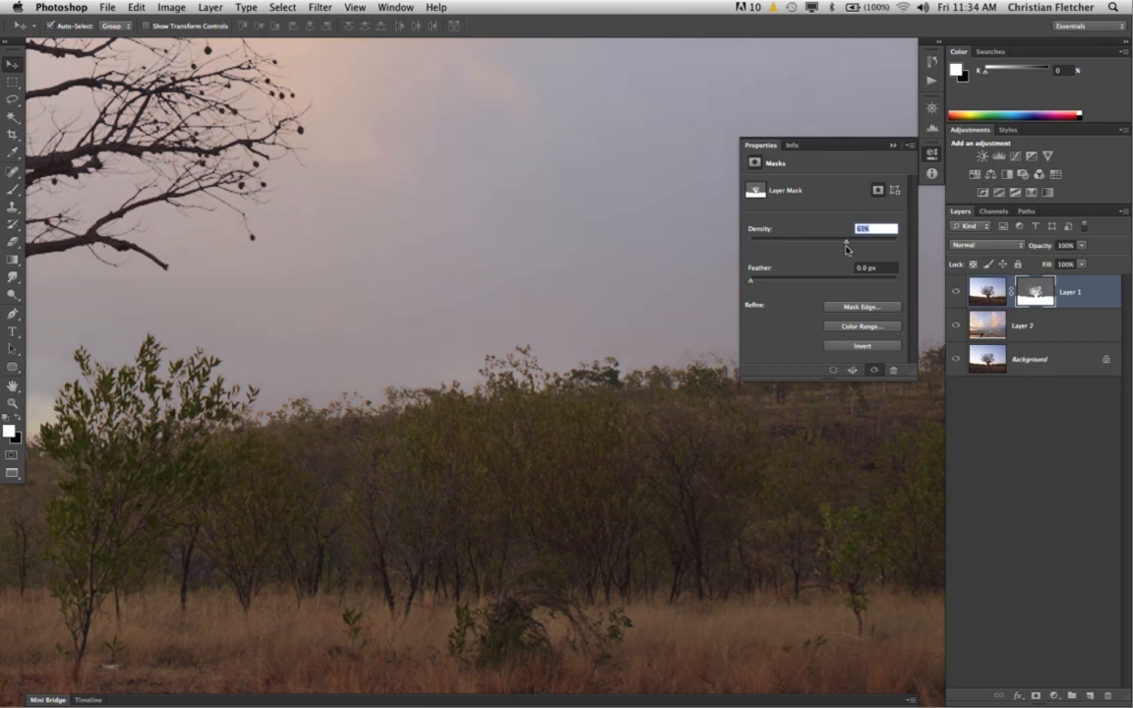
{"action": "type", "text": "100"}
{"action": "key", "text": "Return"}
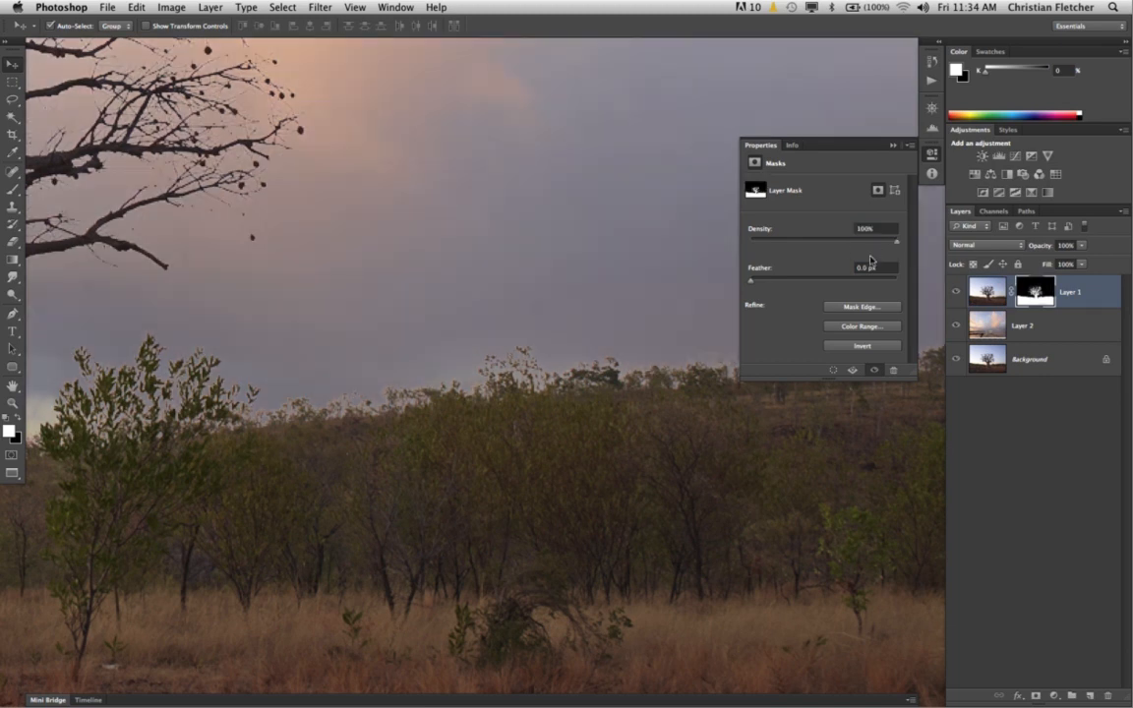
- Open Refine Mask for the Layer 1 mask, preview it On Black, and enable Smart Radius
{"action": "left_click", "coordinate": [848, 309]}
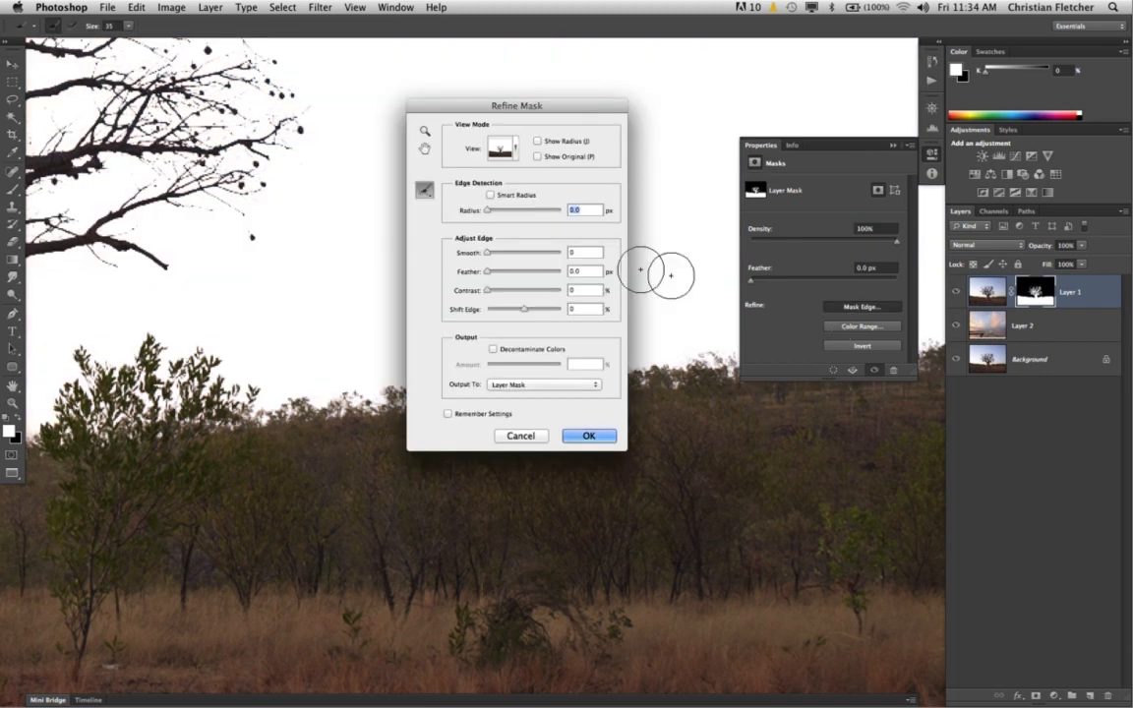
{"action": "left_click_drag", "start_coordinate": [461, 101], "coordinate": [213, 273]}
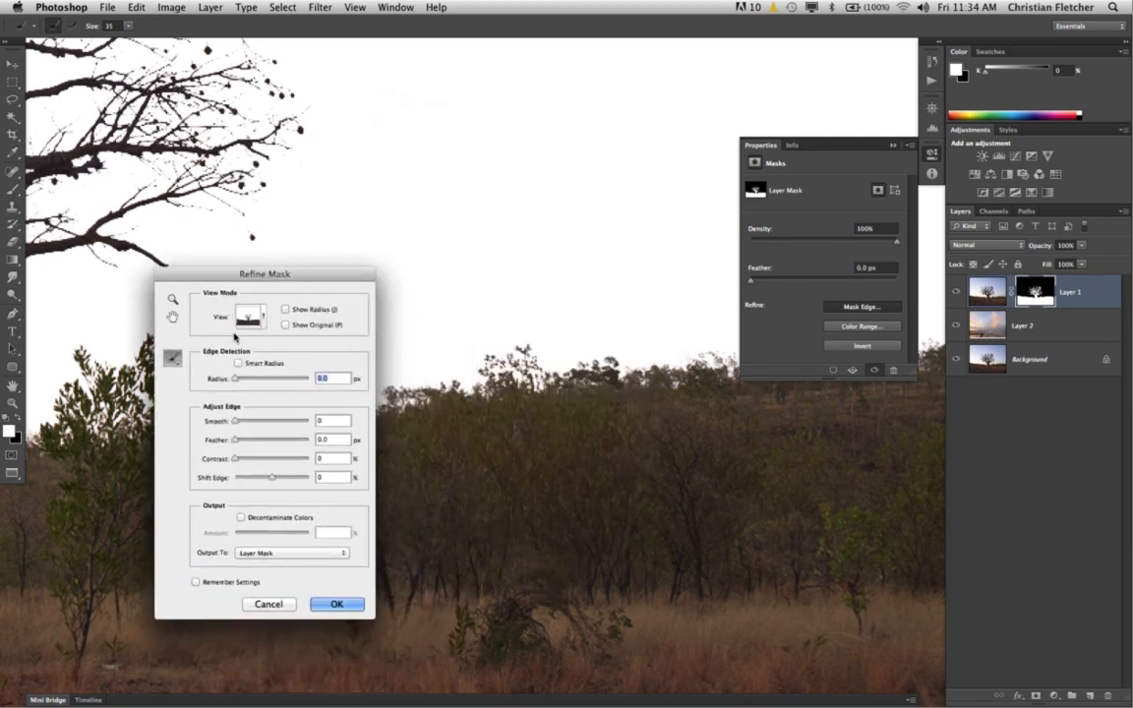
{"action": "left_click", "coordinate": [250, 316]}
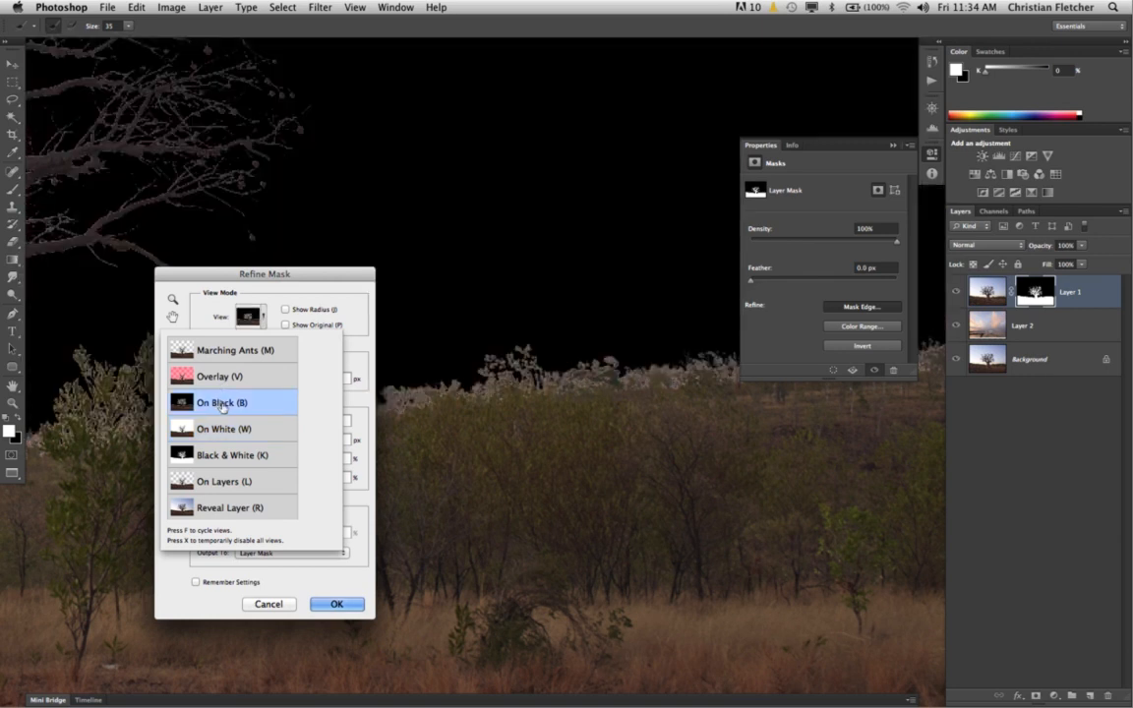
{"action": "left_click", "coordinate": [249, 319]}
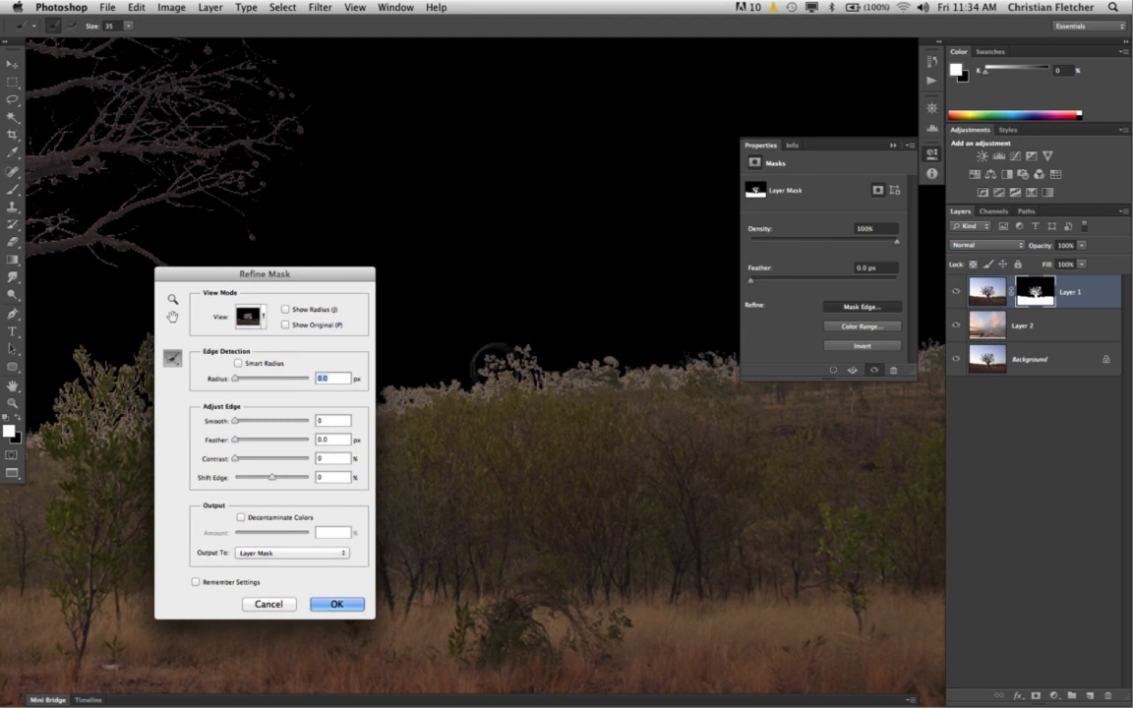
{"action": "left_click", "coordinate": [237, 364]}
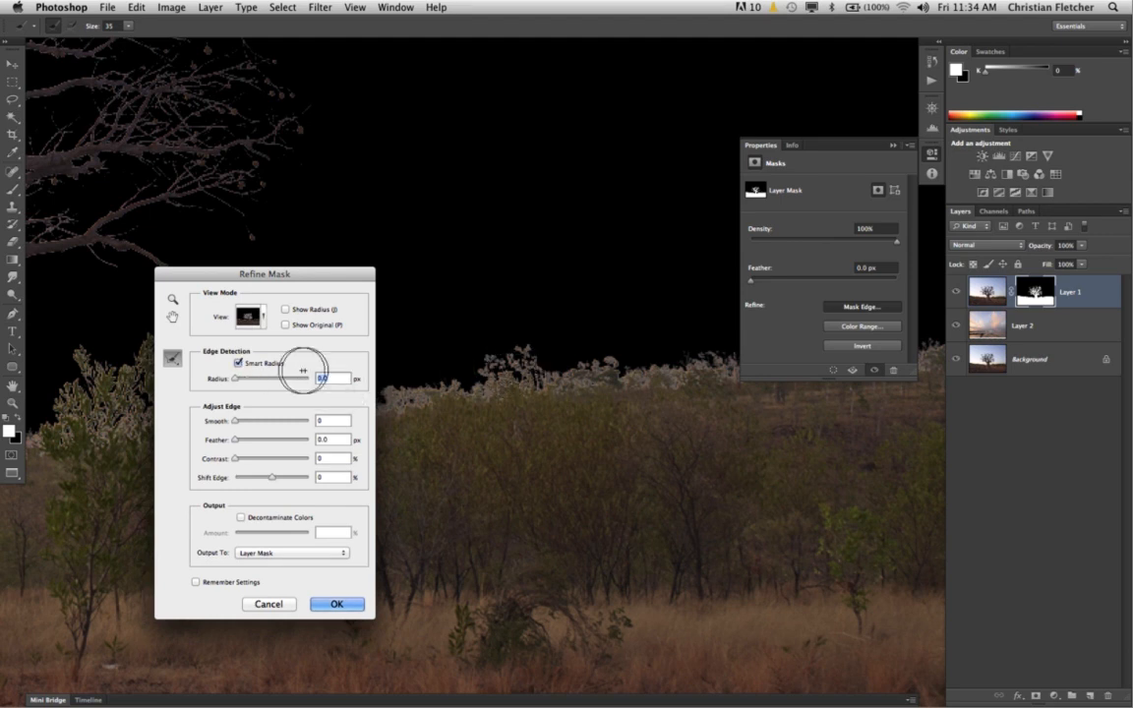
- Brush the Refine Radius tool at size 35 along the treeline on both sides of the boab tree to clean up its pale fringe
{"action": "mouse_move", "coordinate": [491, 377]}
{"action": "left_mouse_down"}
{"action": "mouse_move", "coordinate": [519, 362]}
{"action": "mouse_move", "coordinate": [667, 363]}
{"action": "left_mouse_up"}
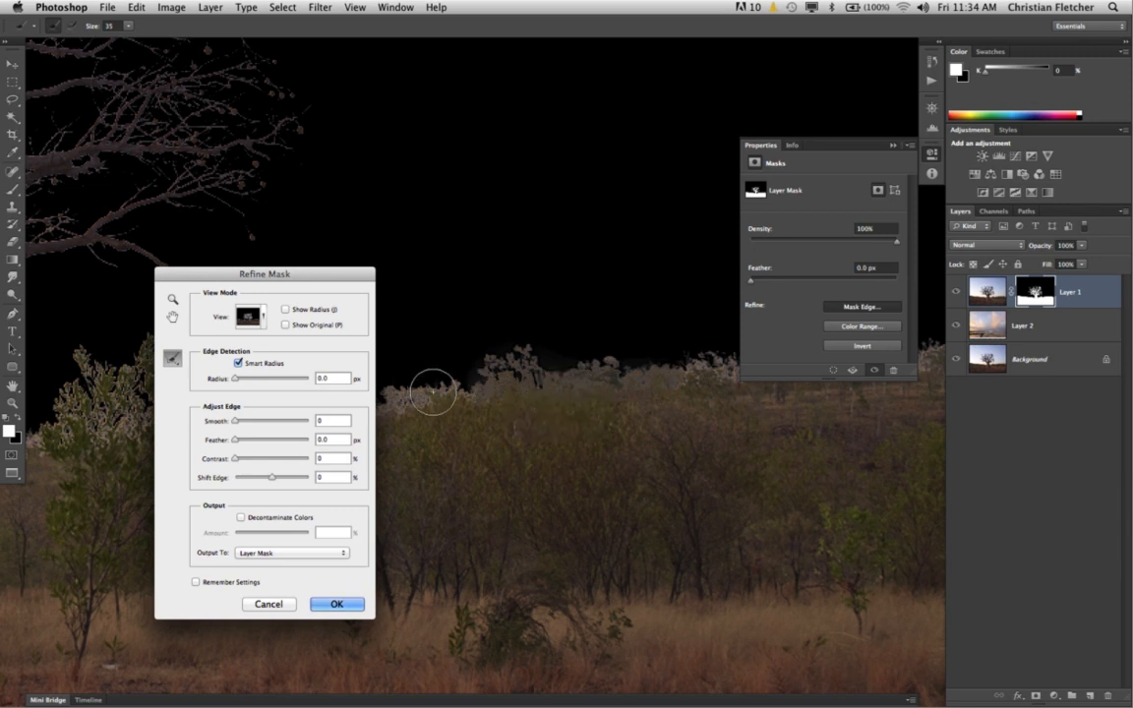
{"action": "key", "text": "super+minus"}
{"action": "key", "text": "super+minus"}
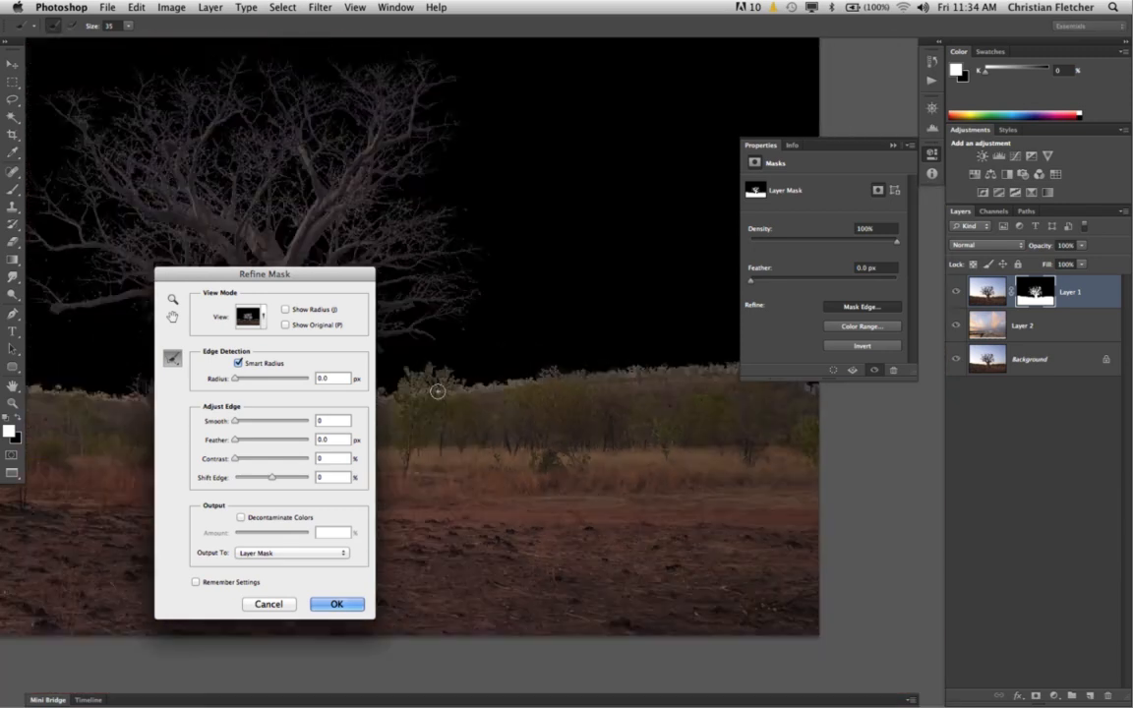
{"action": "left_click_drag", "start_coordinate": [481, 432], "coordinate": [422, 430]}
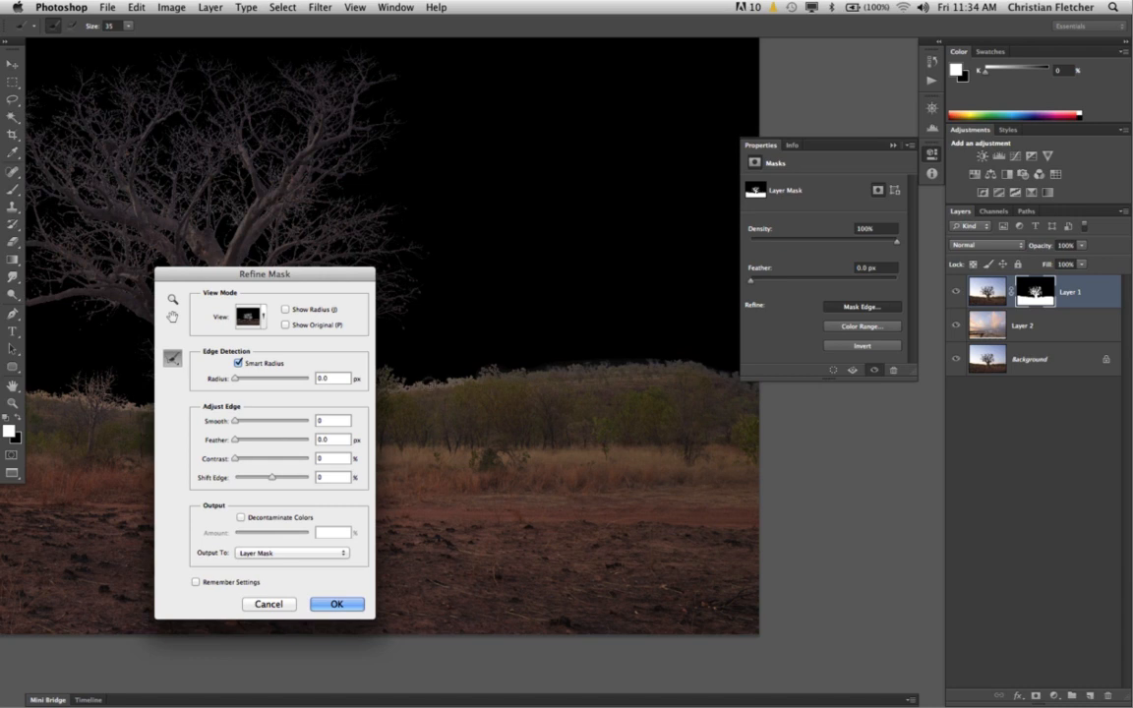
{"action": "left_click_drag", "start_coordinate": [515, 426], "coordinate": [662, 438]}
{"action": "mouse_move", "coordinate": [554, 398]}
{"action": "left_mouse_down"}
{"action": "mouse_move", "coordinate": [646, 399]}
{"action": "mouse_move", "coordinate": [556, 407]}
{"action": "mouse_move", "coordinate": [559, 391]}
{"action": "mouse_move", "coordinate": [471, 411]}
{"action": "mouse_move", "coordinate": [506, 413]}
{"action": "mouse_move", "coordinate": [435, 420]}
{"action": "mouse_move", "coordinate": [589, 406]}
{"action": "left_mouse_up"}
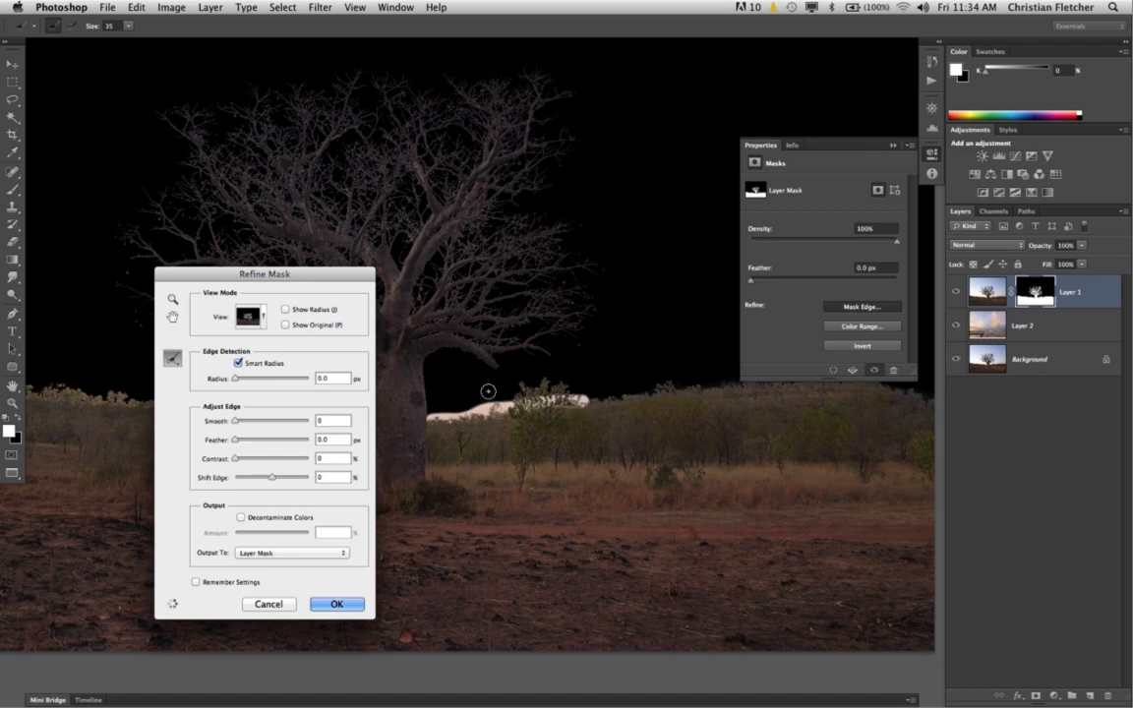
{"action": "scroll", "coordinate": [670, 455], "scroll_direction": "left", "scroll_amount": 10}
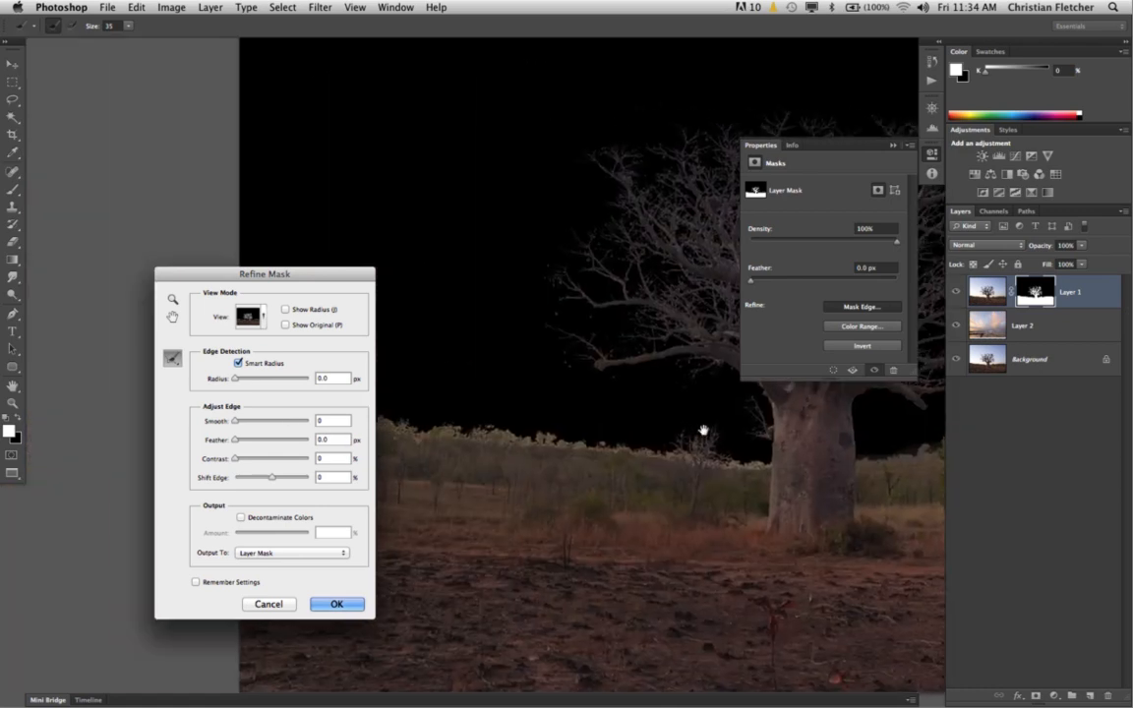
{"action": "left_click_drag", "start_coordinate": [751, 460], "coordinate": [393, 423]}
{"action": "mouse_move", "coordinate": [482, 420]}
{"action": "left_mouse_down"}
{"action": "mouse_move", "coordinate": [599, 422]}
{"action": "mouse_move", "coordinate": [520, 433]}
{"action": "mouse_move", "coordinate": [434, 404]}
{"action": "mouse_move", "coordinate": [549, 417]}
{"action": "mouse_move", "coordinate": [428, 412]}
{"action": "left_mouse_up"}
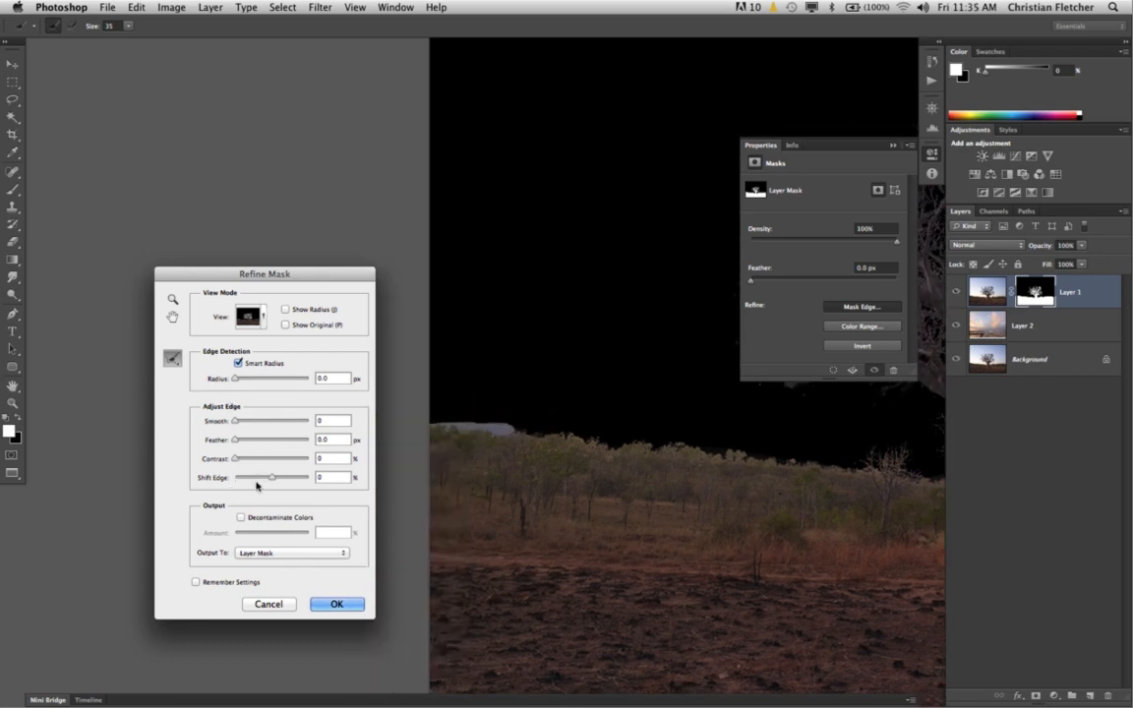
- Try smoothing the mask edge, reset Smooth to 0, set Feather to 0.3 px, and apply the mask refinement
{"action": "left_click", "coordinate": [236, 425]}
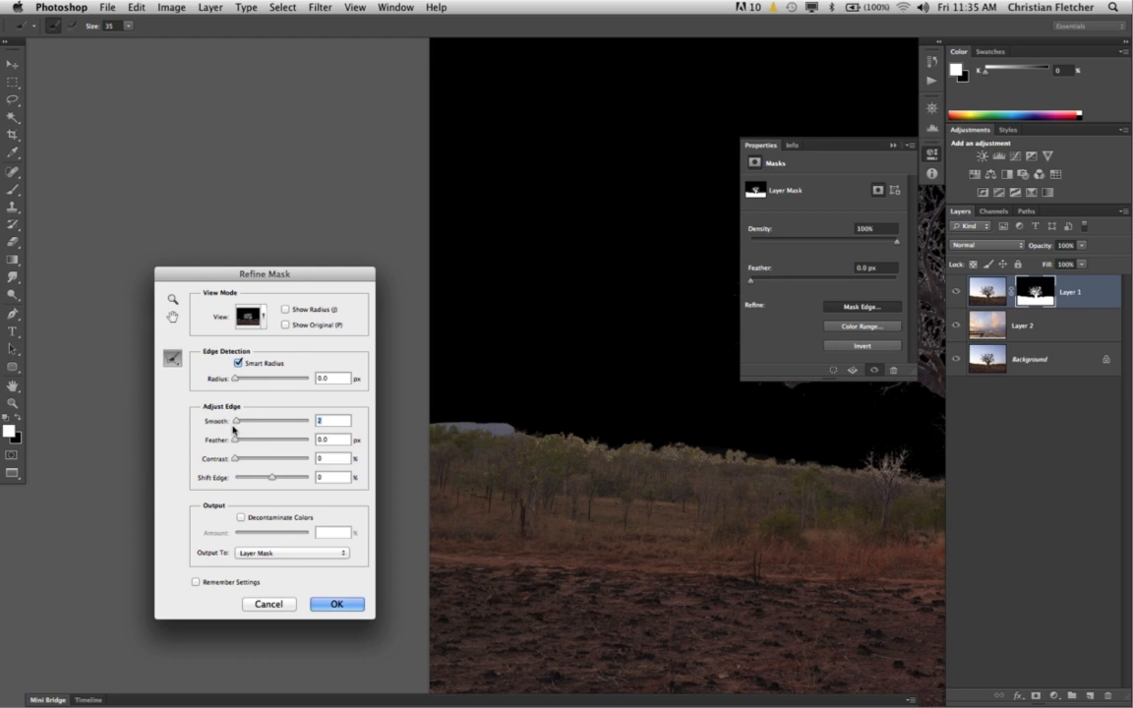
{"action": "left_click_drag", "start_coordinate": [236, 424], "coordinate": [232, 443]}
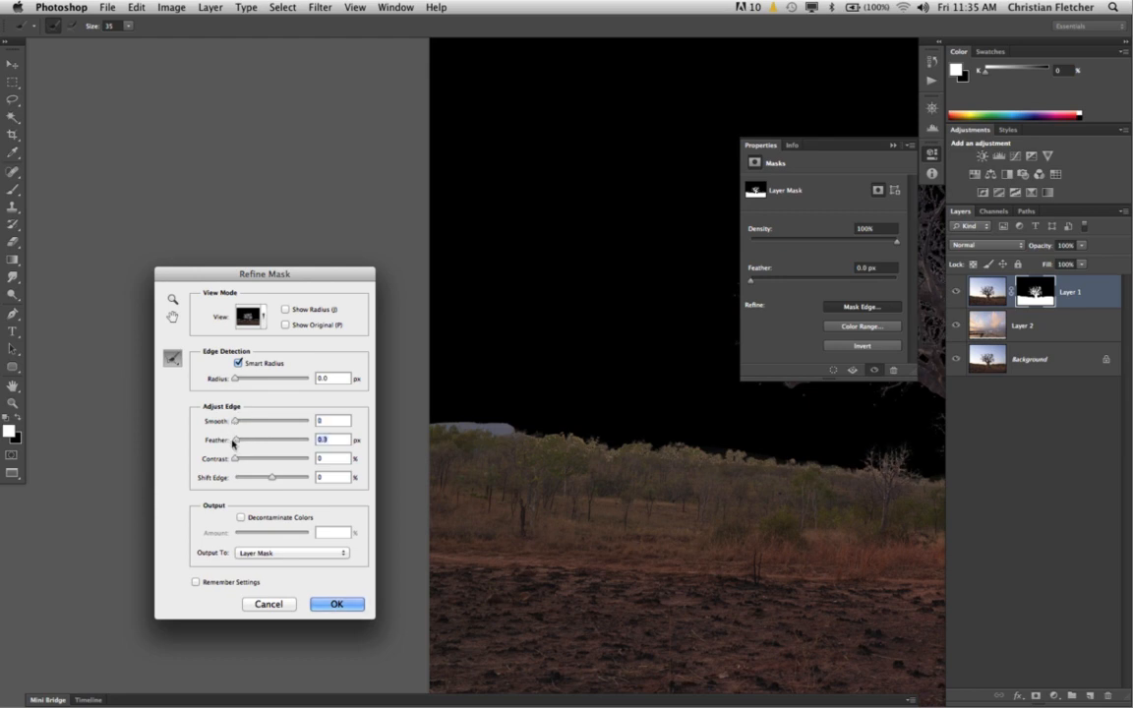
{"action": "left_click_drag", "start_coordinate": [573, 508], "coordinate": [492, 509]}
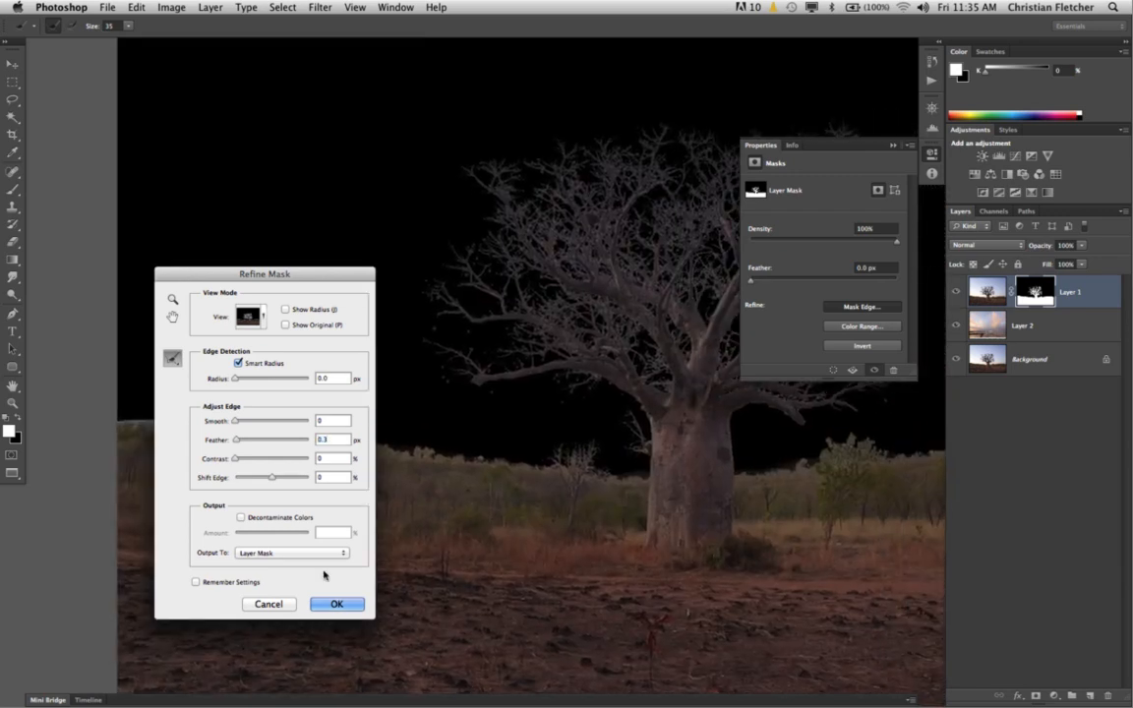
{"action": "left_click", "coordinate": [332, 604]}
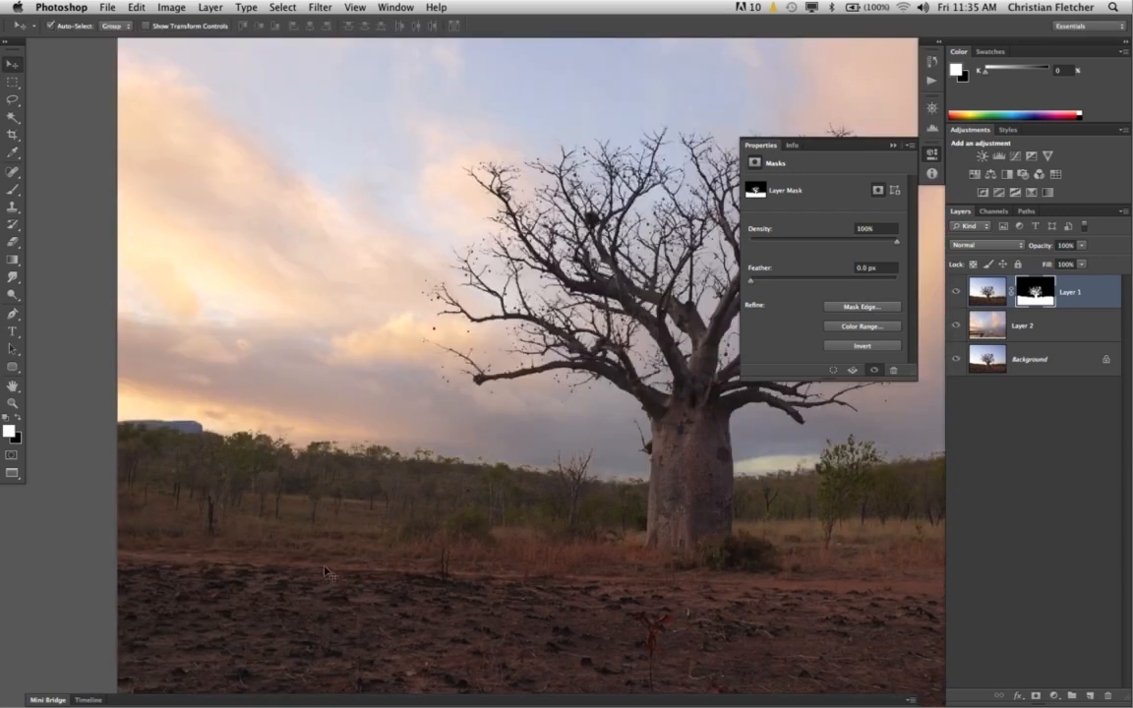
- Inspect the refined treeline against the new sky, and collapse the mask properties to view the whole composite
{"action": "left_click_drag", "start_coordinate": [510, 531], "coordinate": [359, 521]}
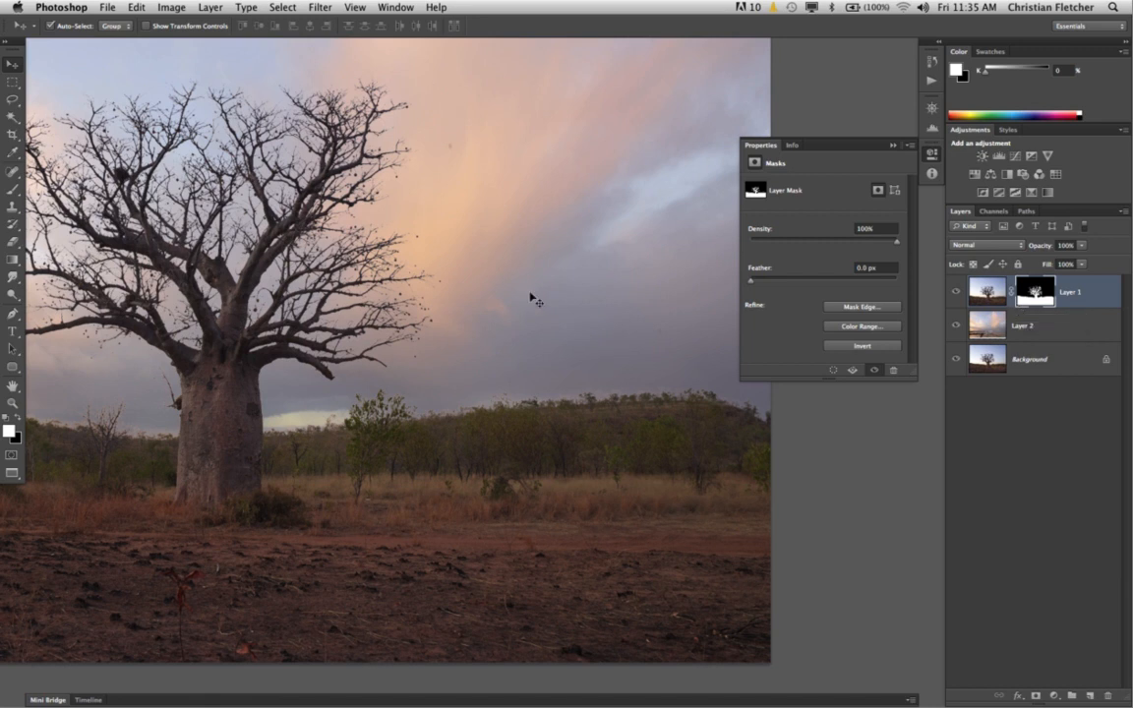
{"action": "key", "text": "super+minus"}
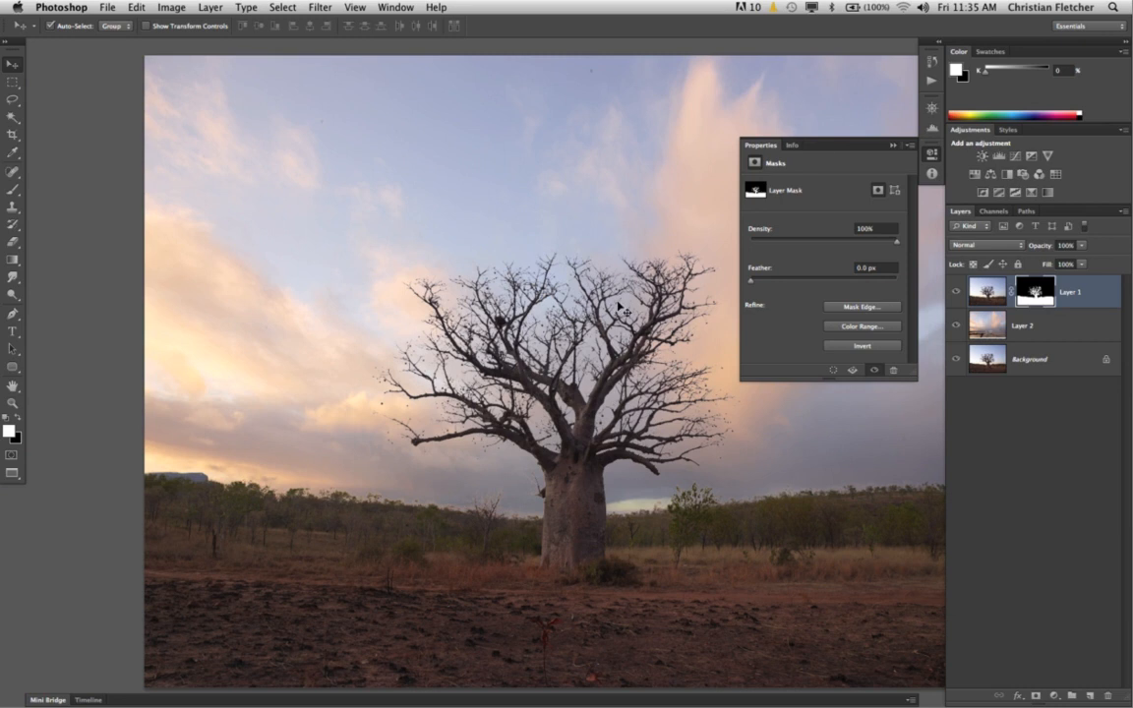
{"action": "left_click", "coordinate": [892, 147]}
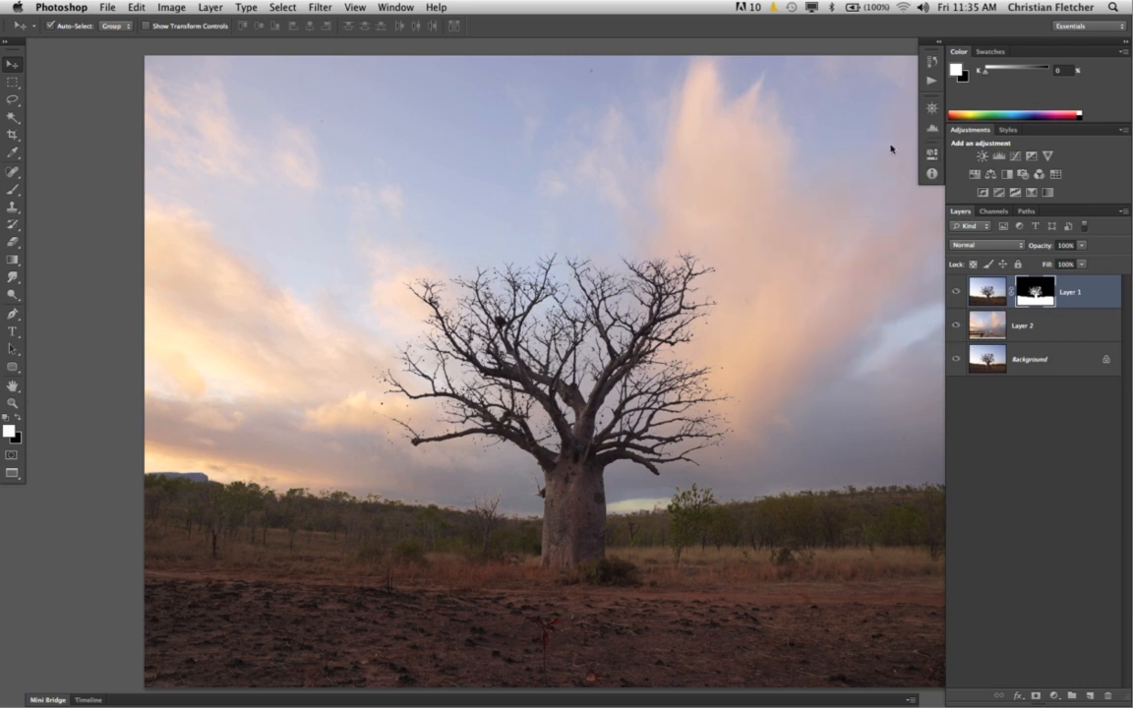
{"action": "key", "text": "super+minus"}
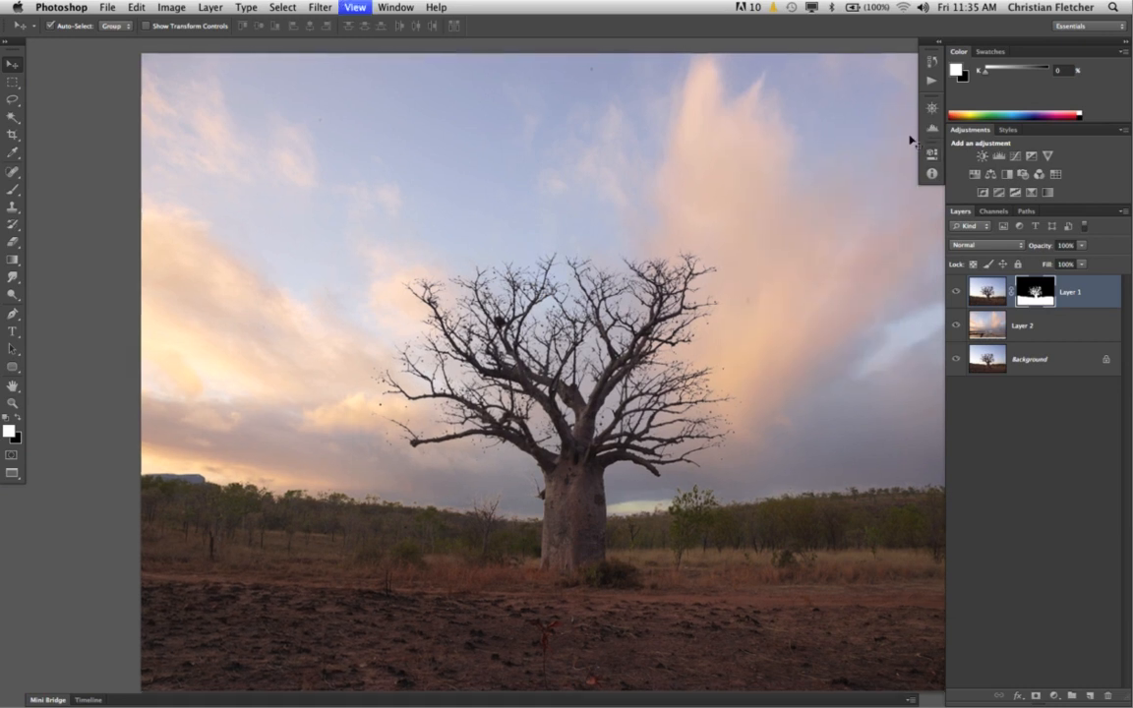